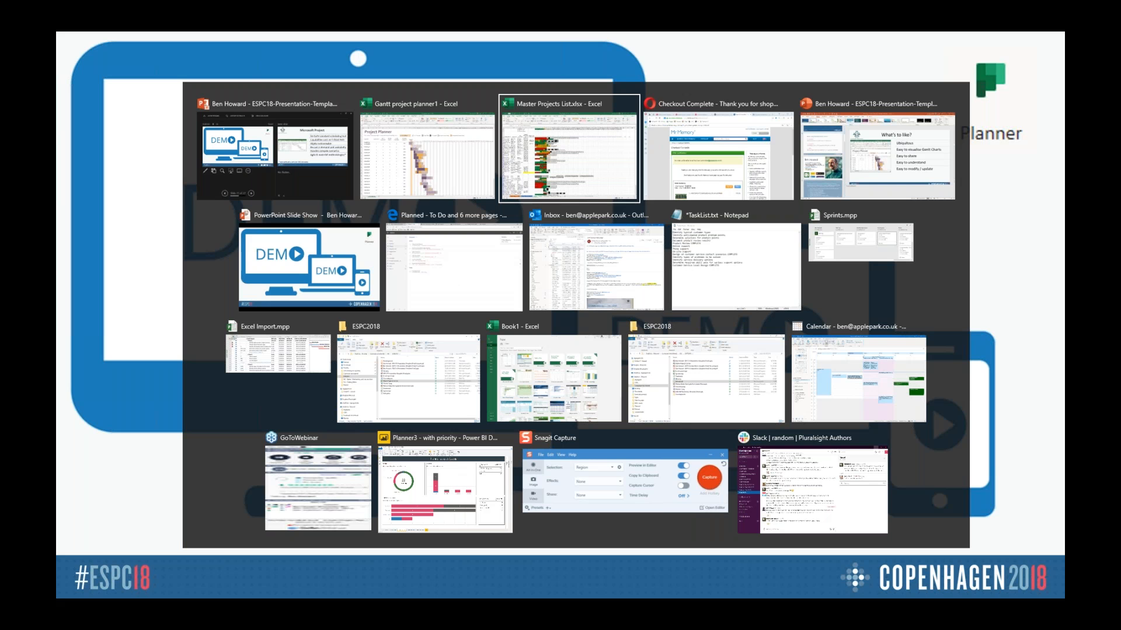
# Switch from the slide show to the Edge browser window and bring up the Planner hub.
pyautogui.press('Tab')
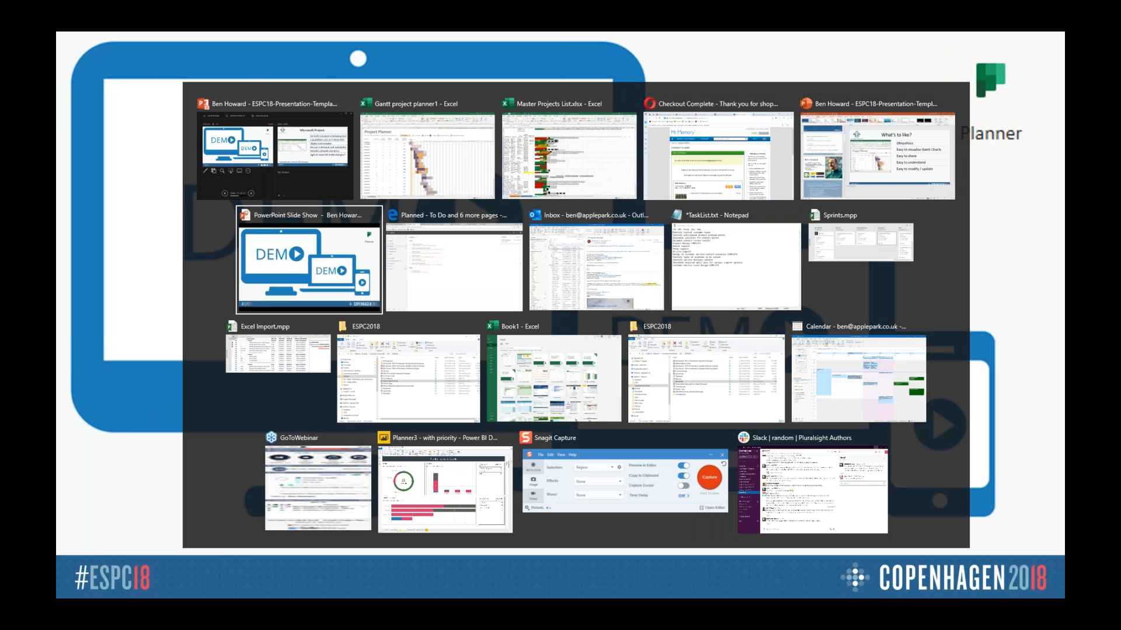
pyautogui.press('Tab')
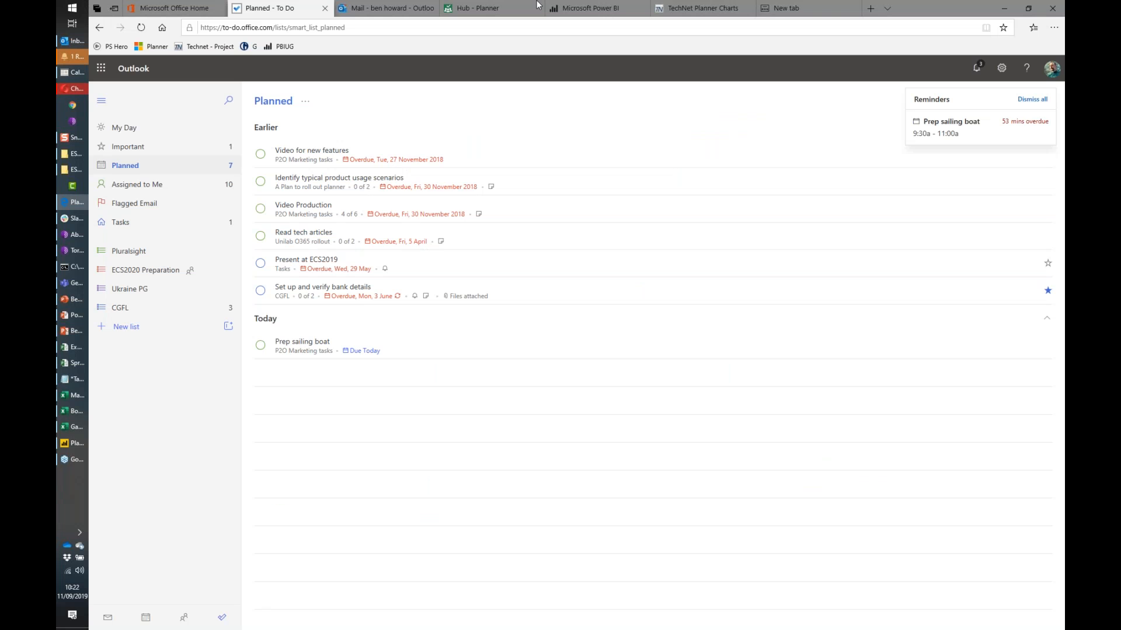
pyautogui.click(460, 10)
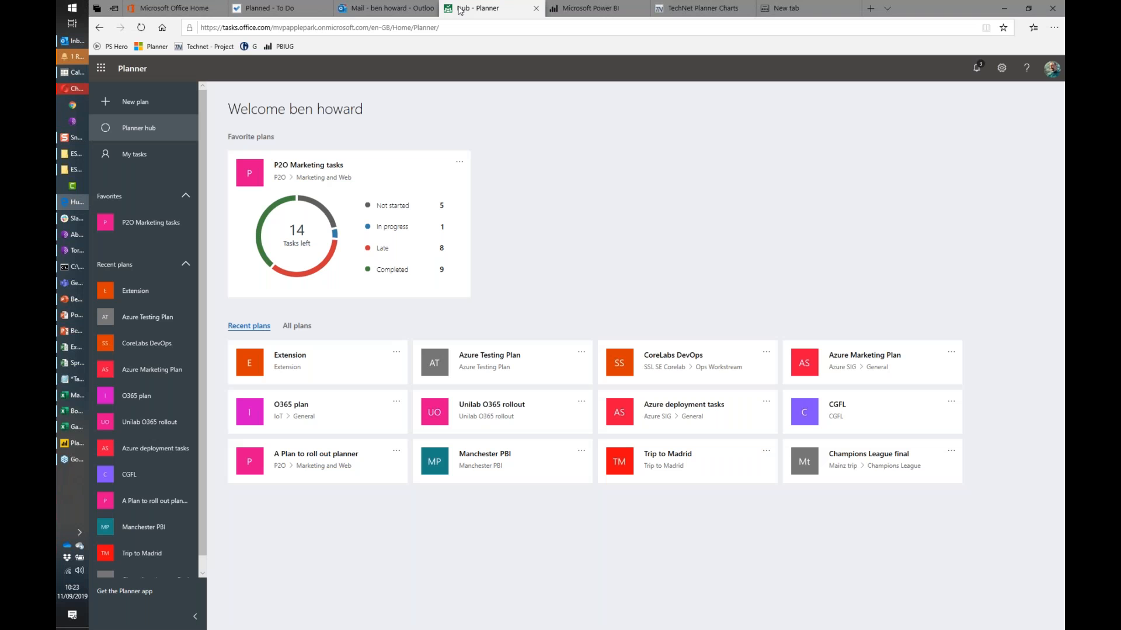
# Examine the Planner hub's tenant address, welcome heading and favourite plan summary, and list all plans.
pyautogui.click(275, 28)
pyautogui.moveTo(273, 27); pyautogui.dragTo(368, 27)
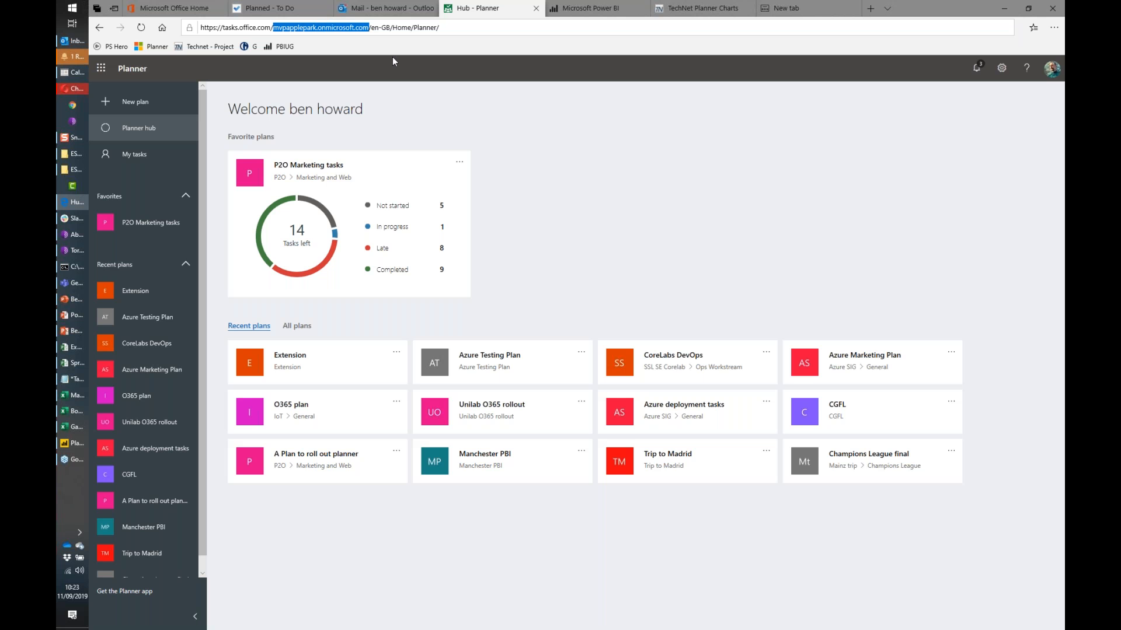
pyautogui.moveTo(362, 111); pyautogui.dragTo(295, 117)
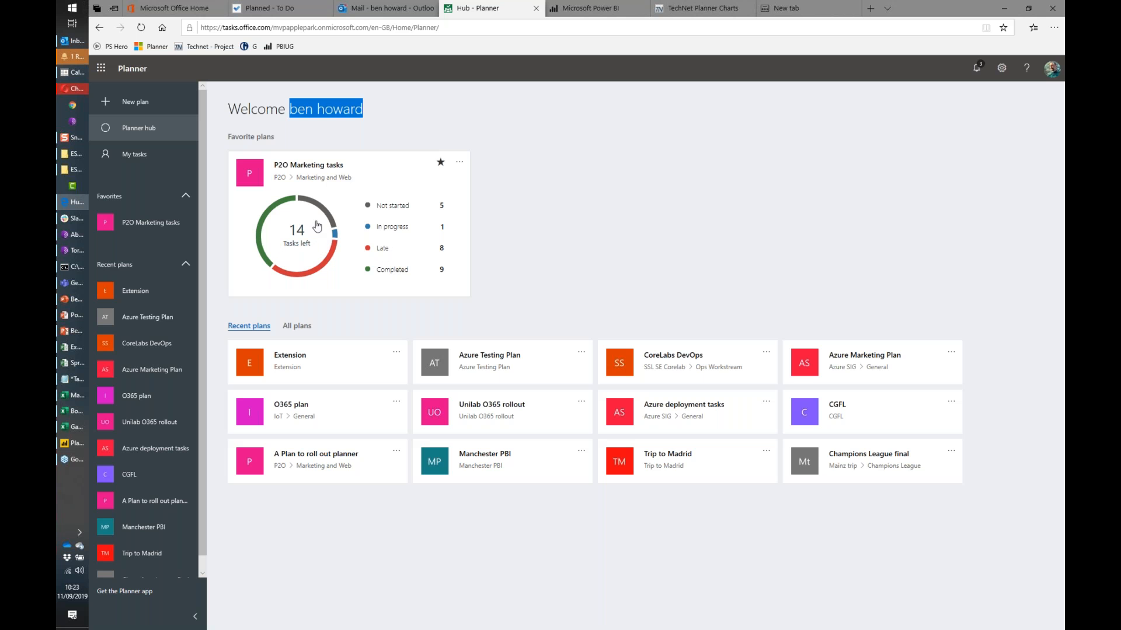
pyautogui.moveTo(328, 221)
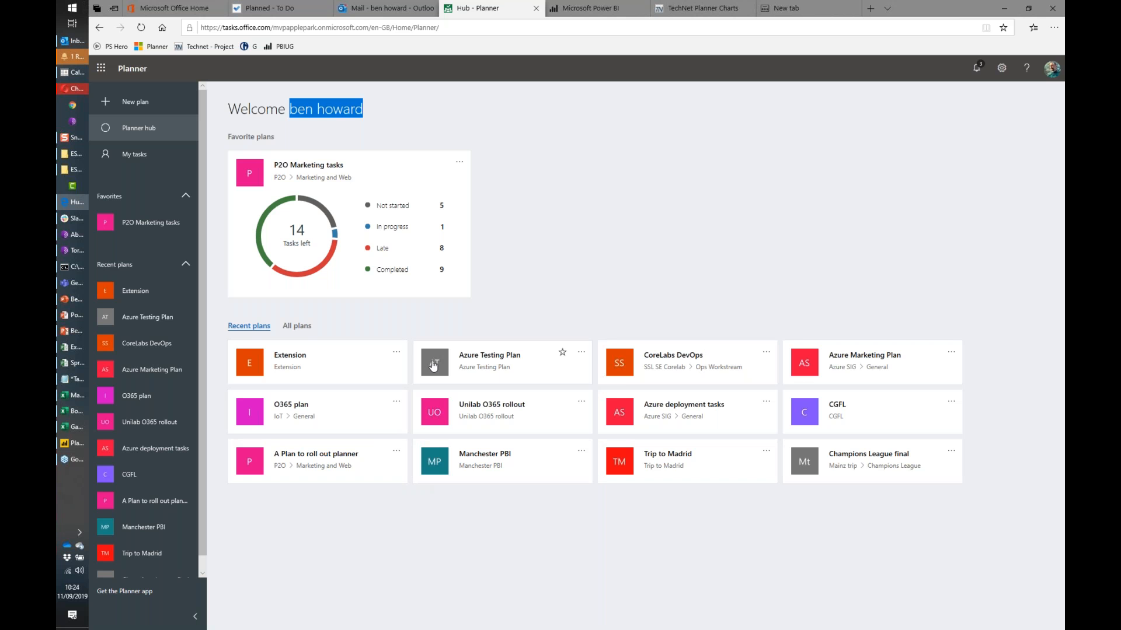
pyautogui.click(297, 328)
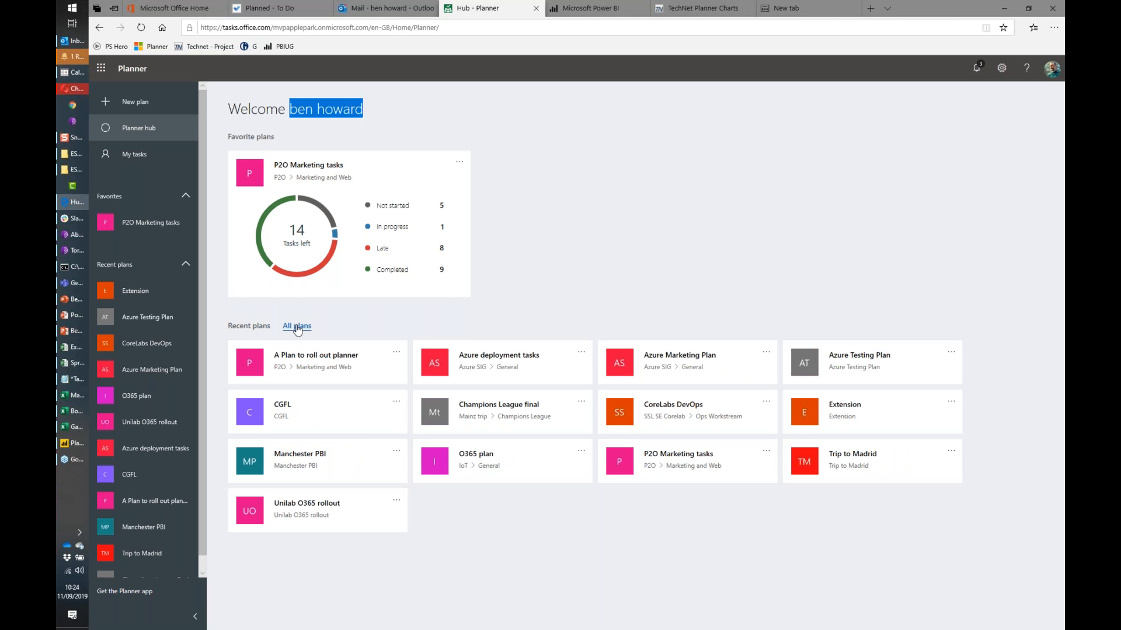
# Create a private plan named Brexit and mark it as a favourite.
pyautogui.click(122, 105)
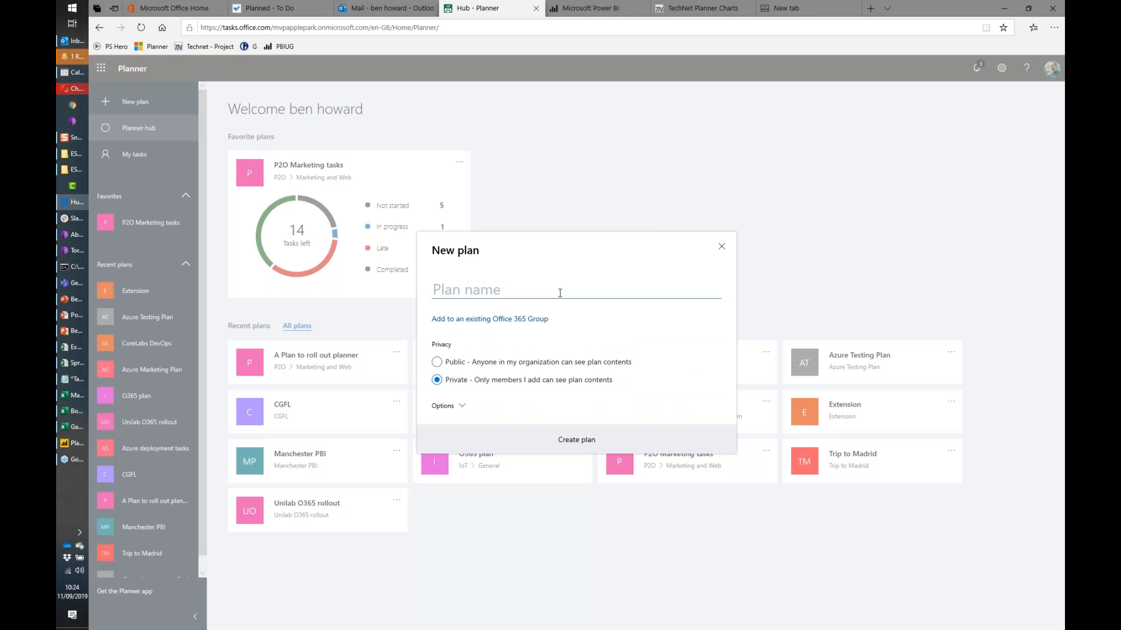
pyautogui.write('Brex')
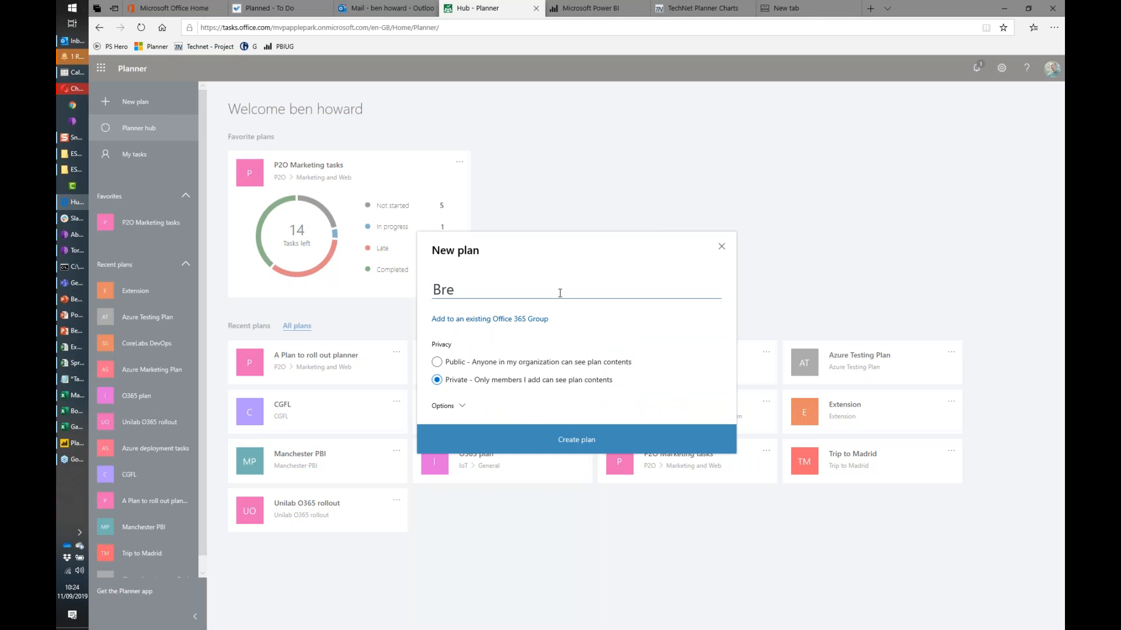
pyautogui.write('it')
pyautogui.click(556, 443)
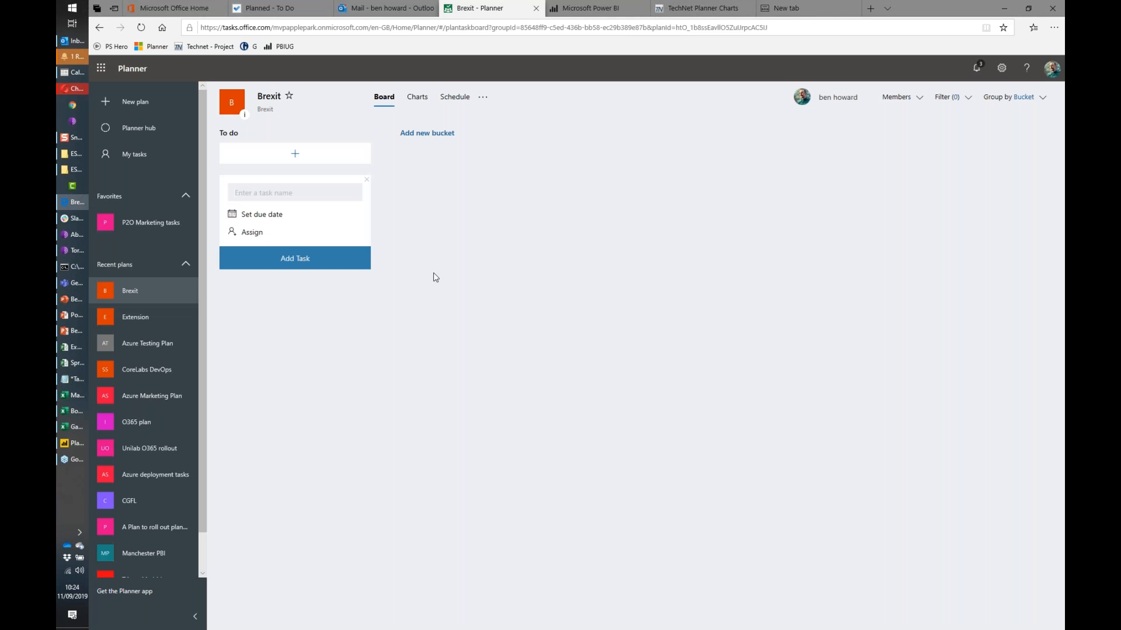
pyautogui.click(290, 98)
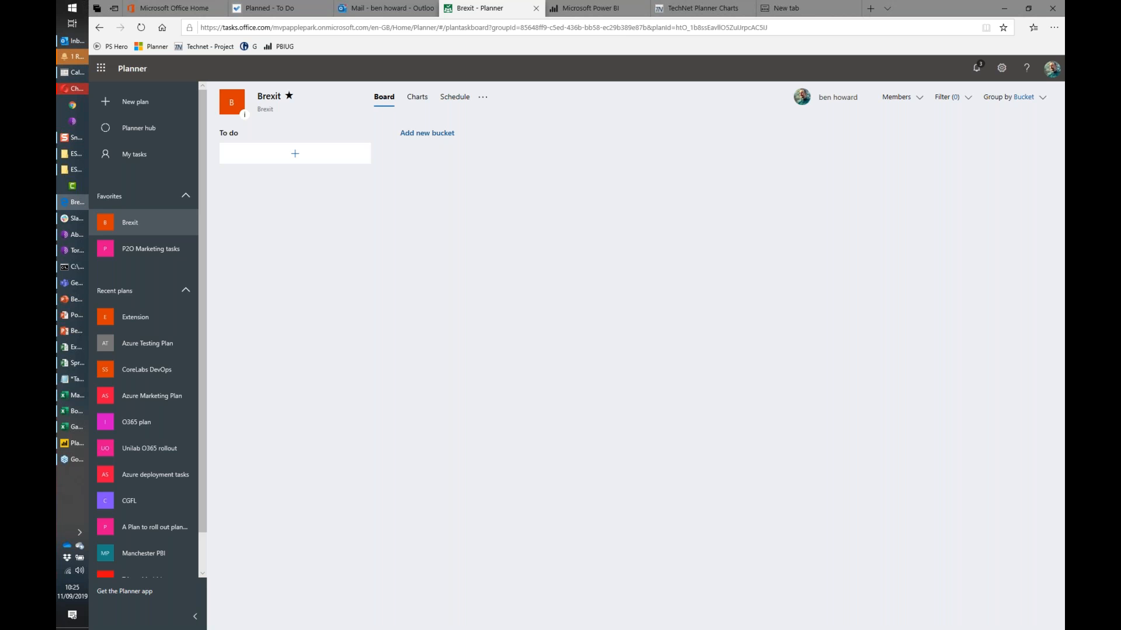
# Add a task named "Check the uk.gov website for info" to the To do bucket.
pyautogui.click(274, 153)
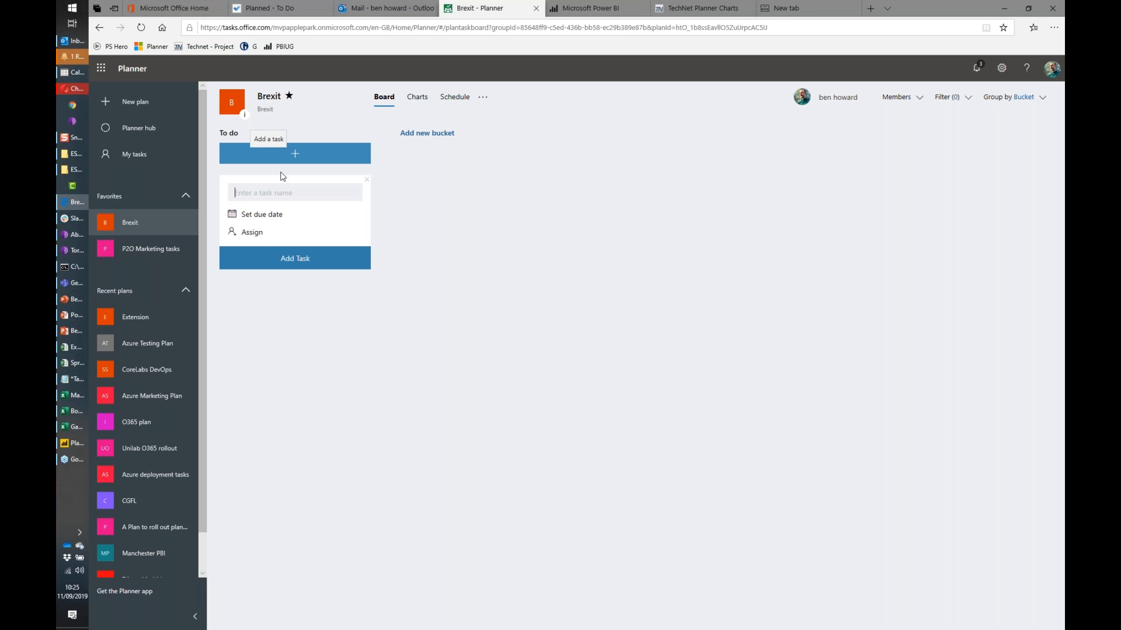
pyautogui.click(303, 194)
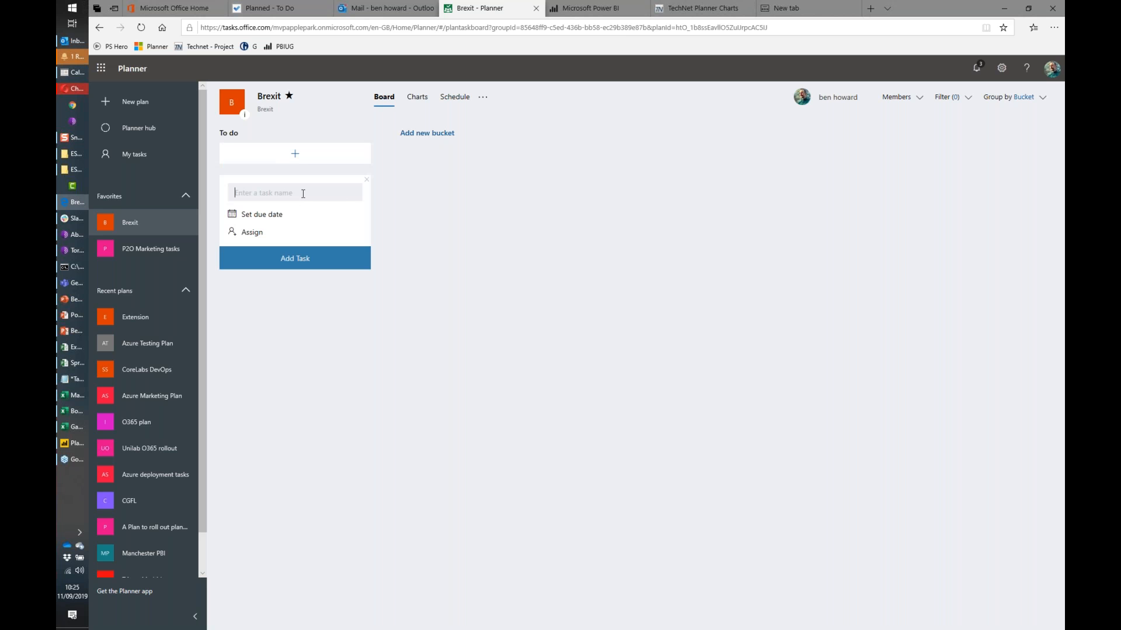
pyautogui.write('C')
pyautogui.press('BackSpace')
pyautogui.write('Check the uk.gov website for info')
pyautogui.press('Return')
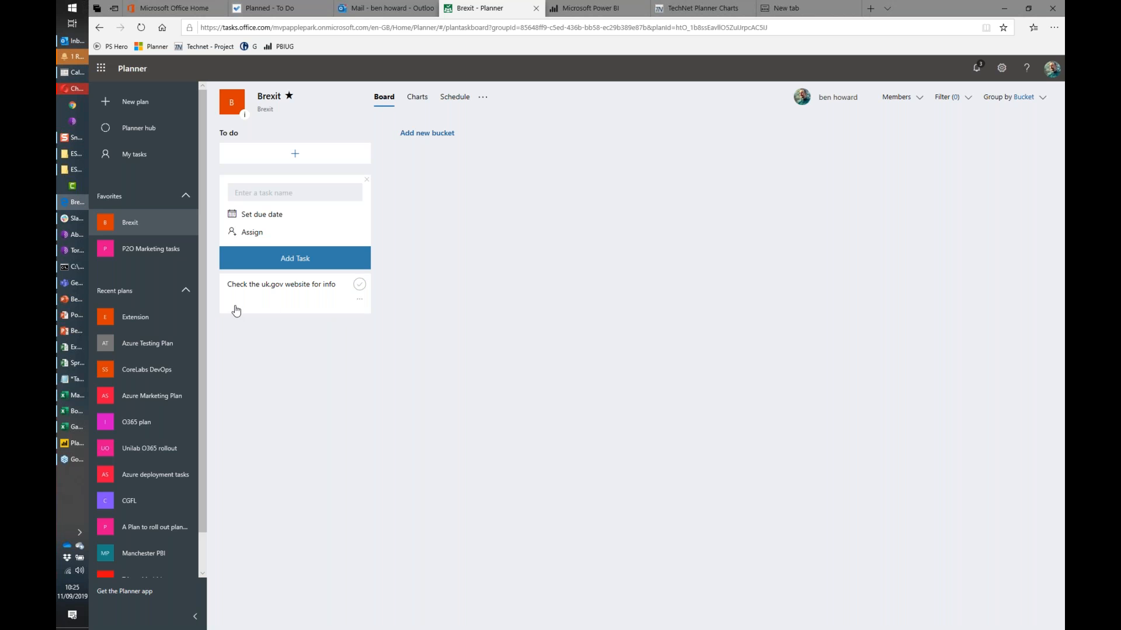
# Open the uk.gov website task's details and assign it to the existing plan member and a matching non-member found by "and".
pyautogui.click(359, 301)
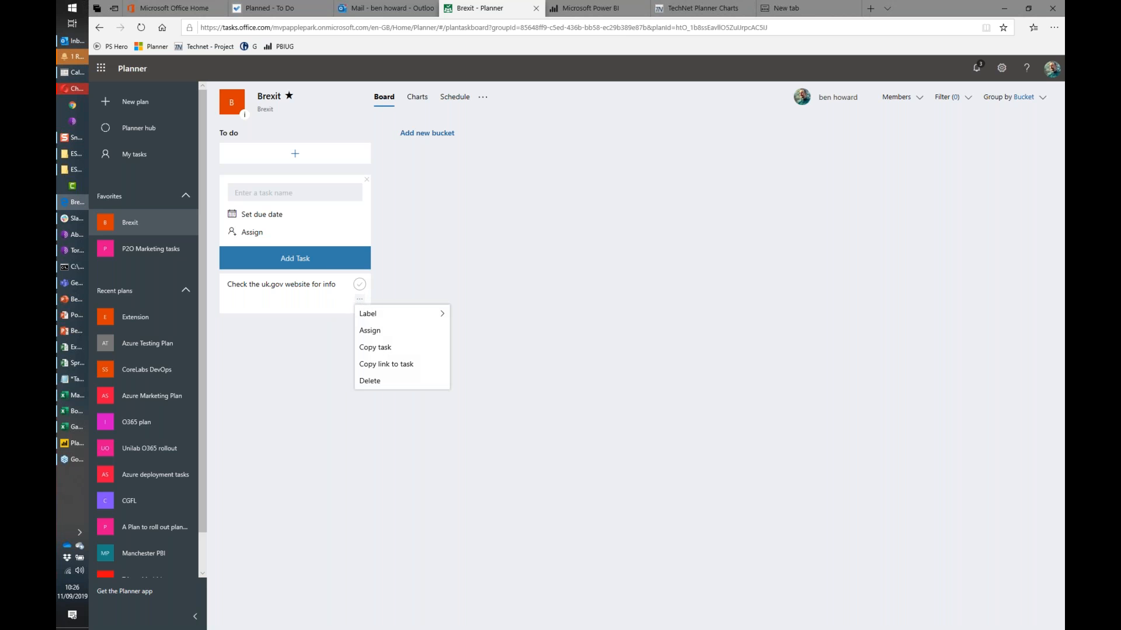
pyautogui.click(308, 303)
pyautogui.click(308, 303)
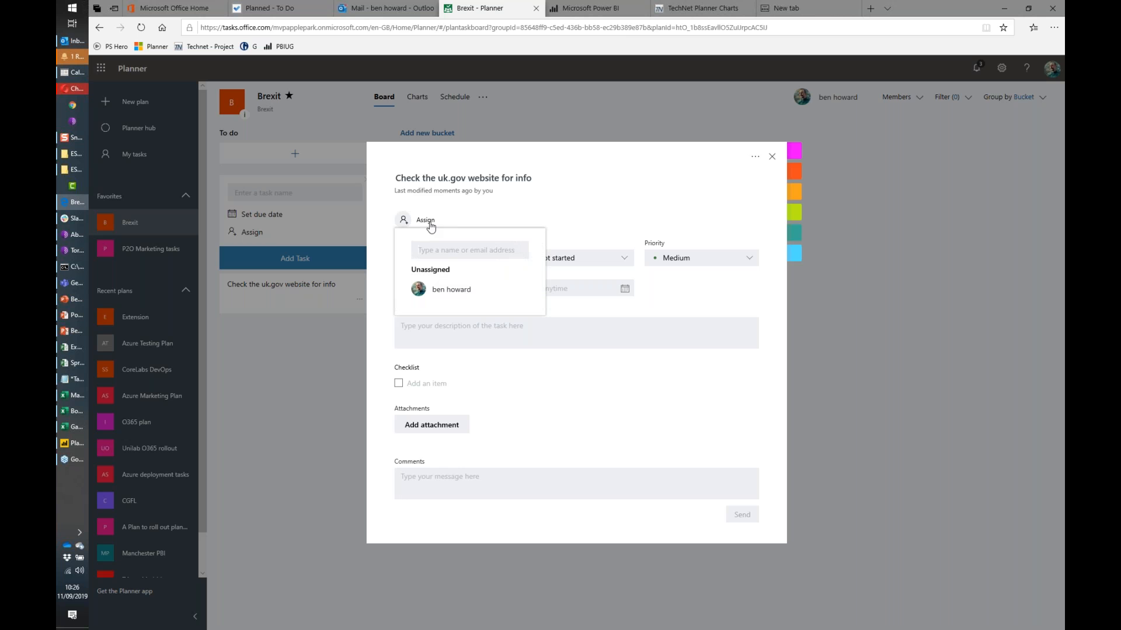
pyautogui.click(455, 294)
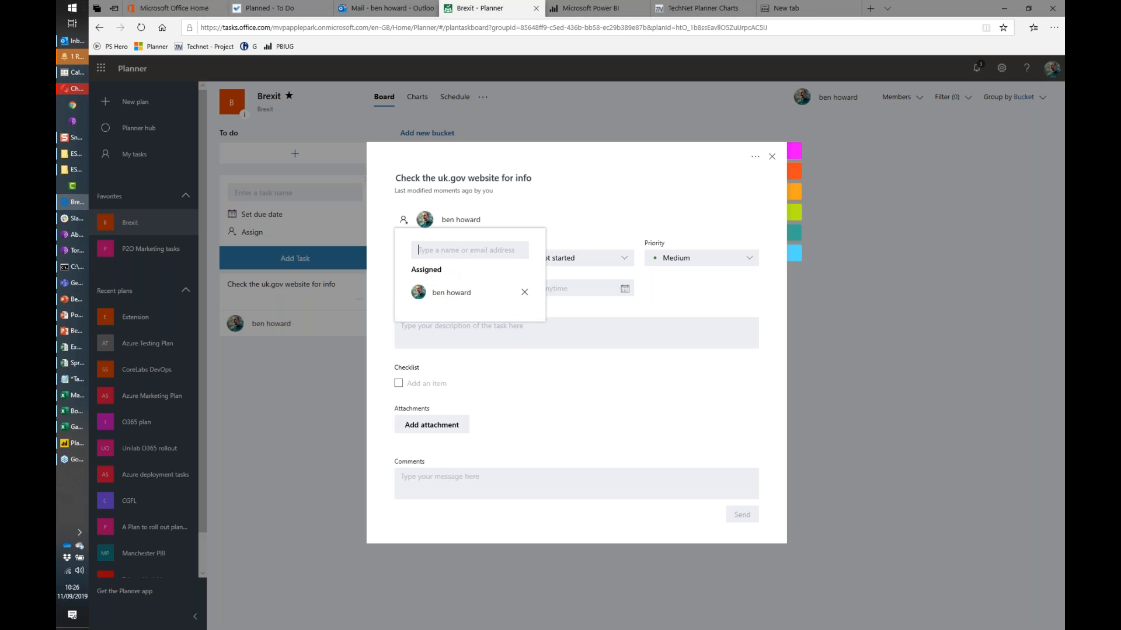
pyautogui.write('and')
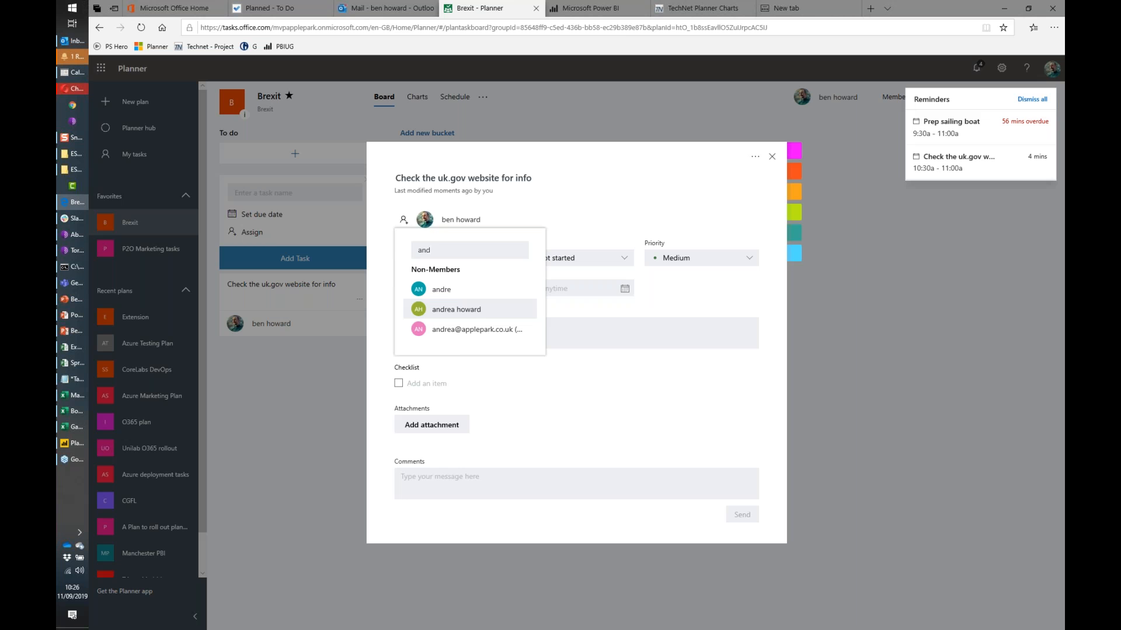
pyautogui.click(456, 309)
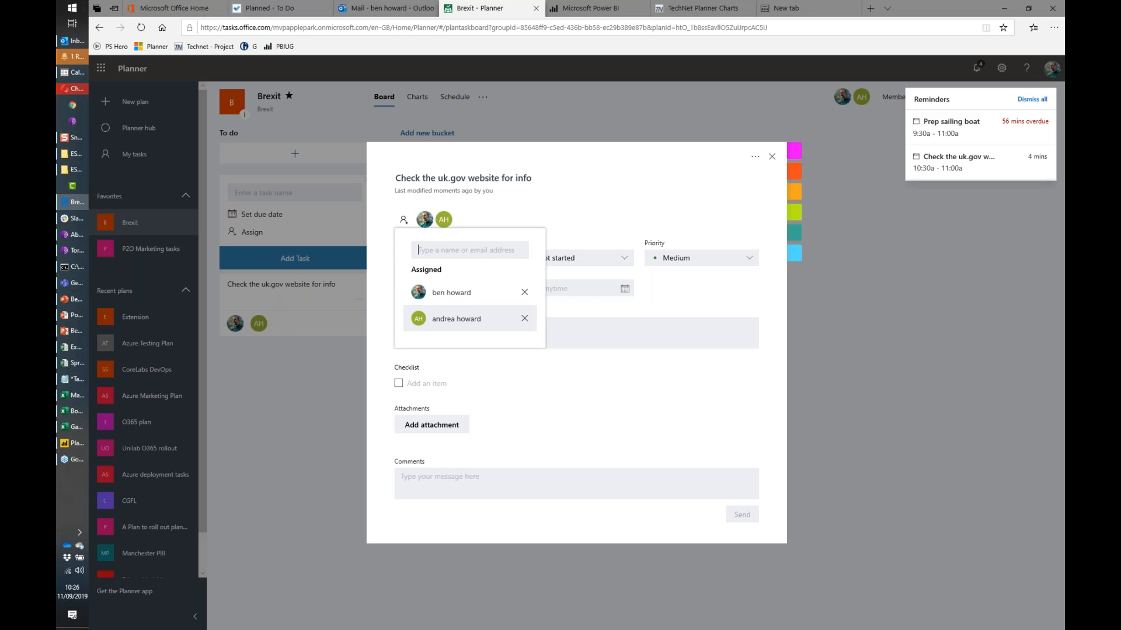
pyautogui.click(555, 213)
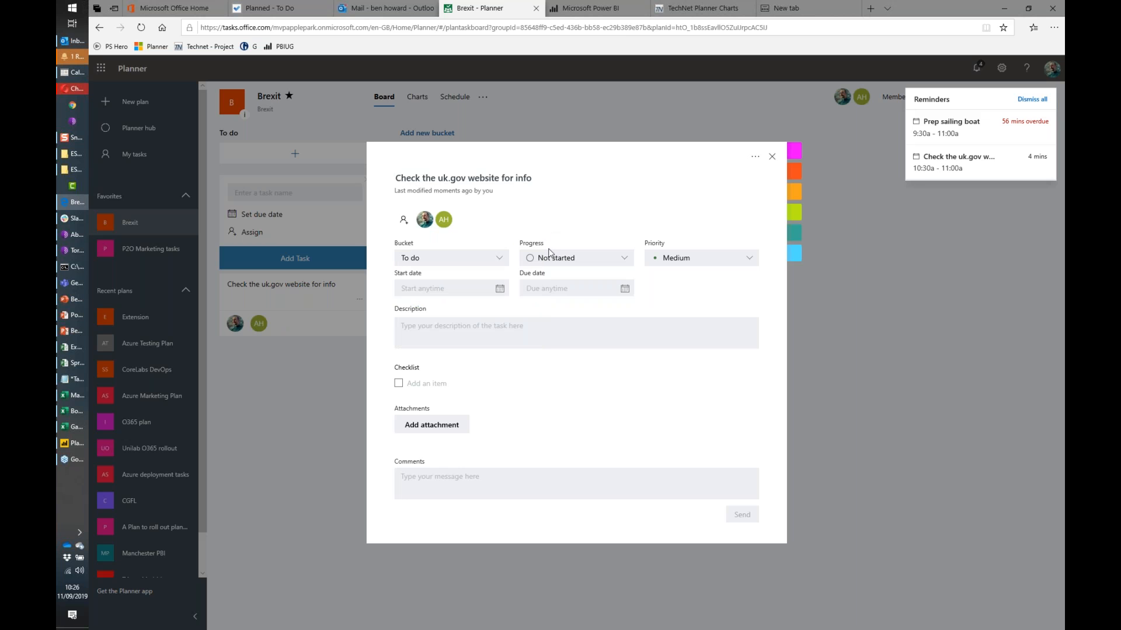
# Set the task's progress to In progress, its priority to Urgent and its start date to 11/09/2019.
pyautogui.click(568, 260)
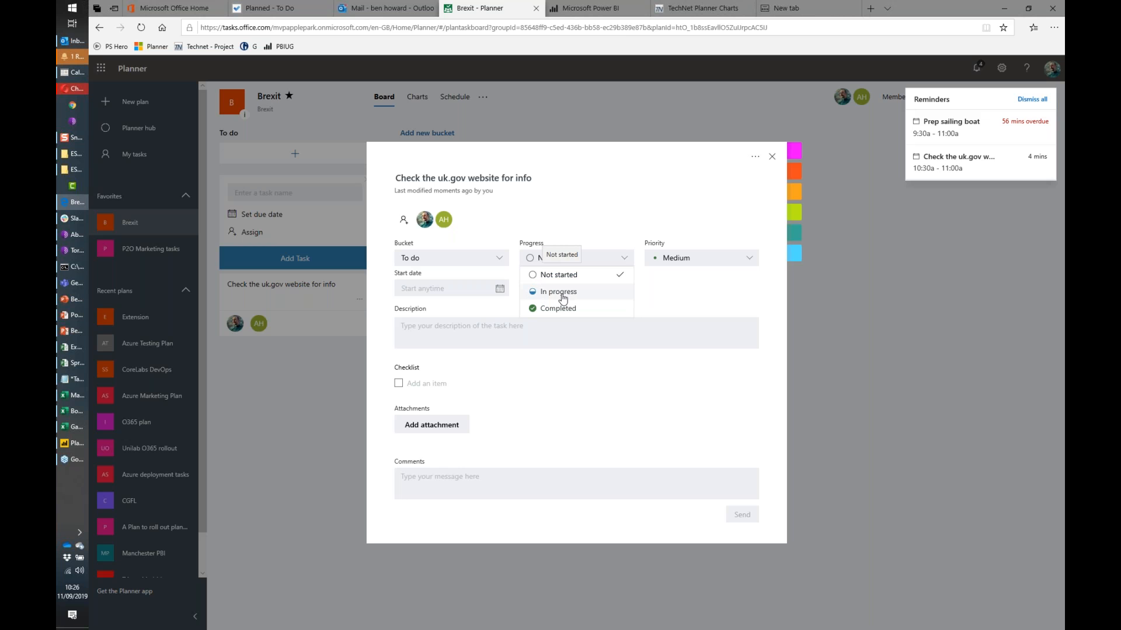
pyautogui.click(562, 293)
pyautogui.click(683, 257)
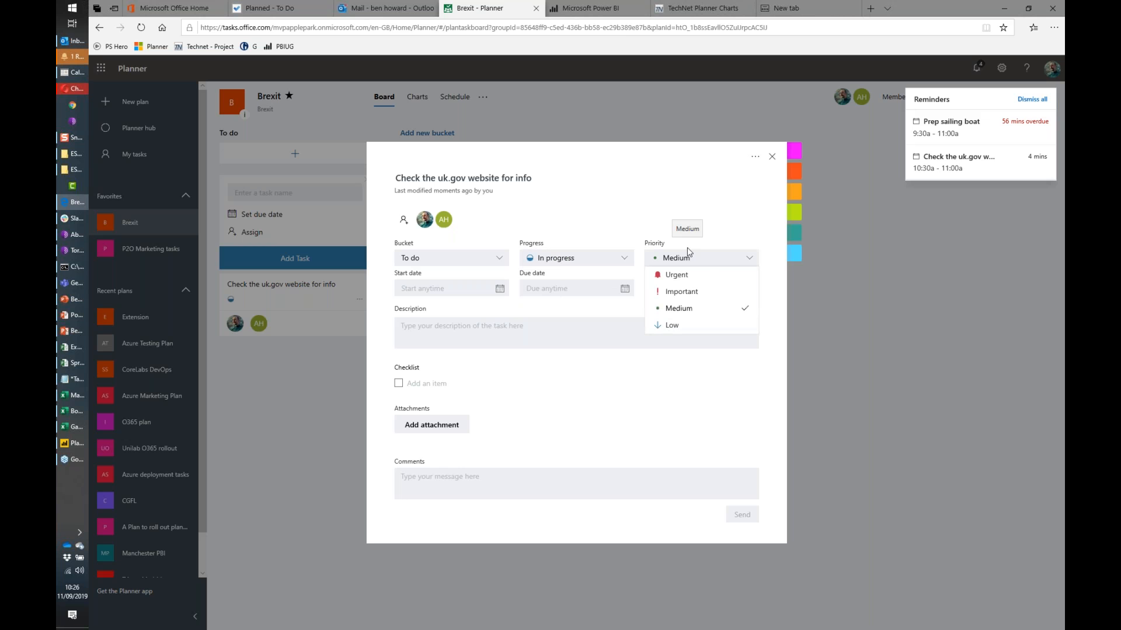
pyautogui.click(724, 275)
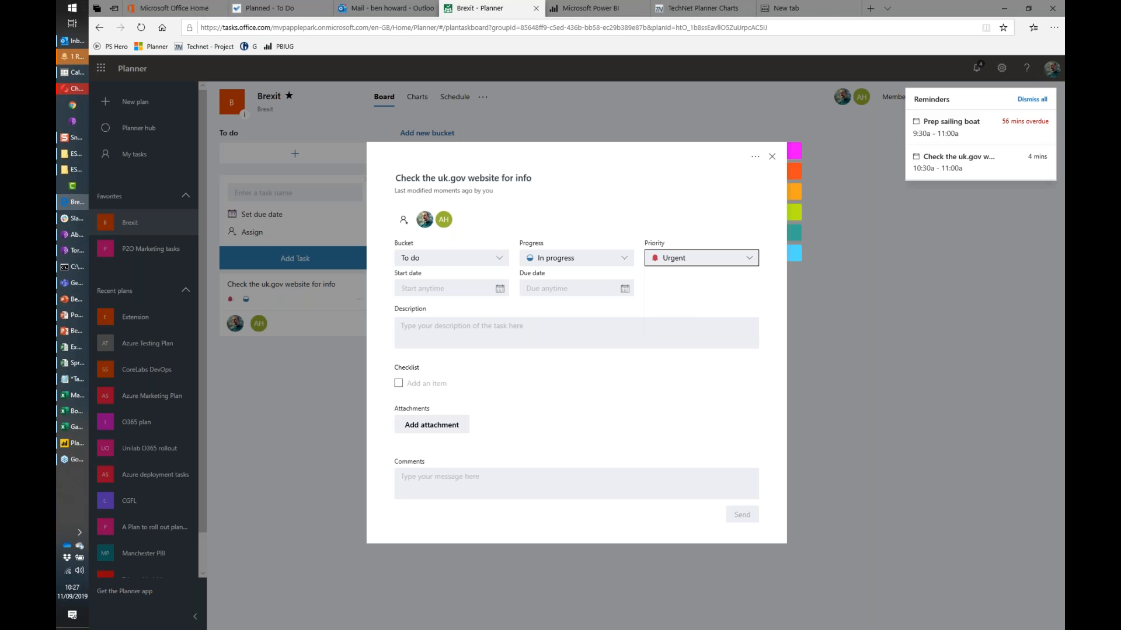
pyautogui.click(499, 290)
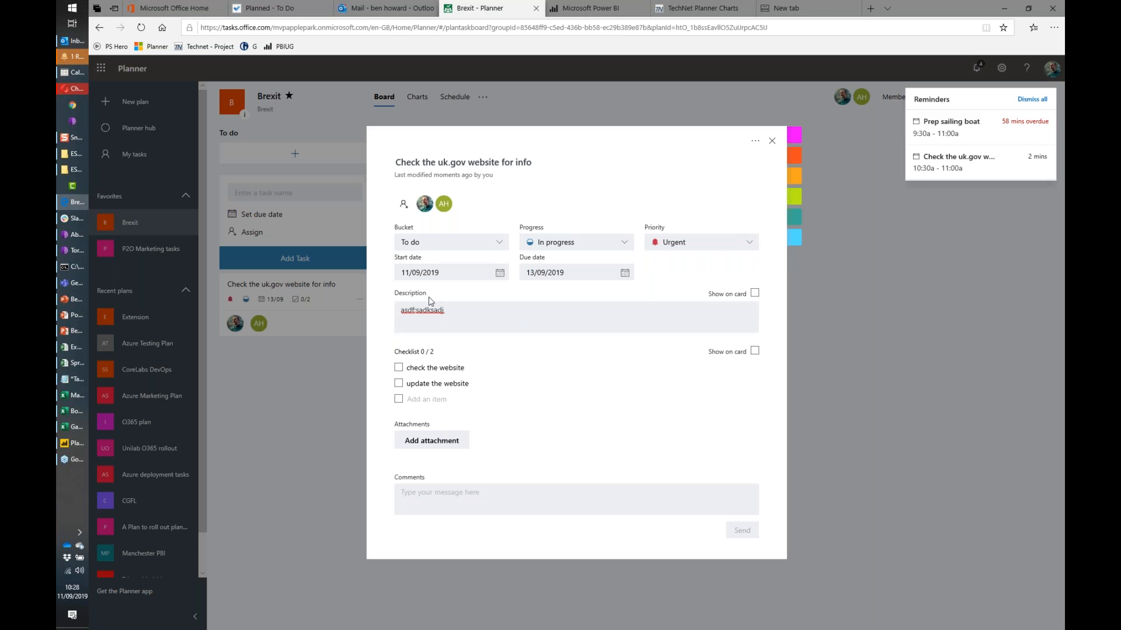
# Post the comment "asdfsadfa" on the uk.gov website task.
pyautogui.moveTo(445, 310); pyautogui.dragTo(394, 315)
pyautogui.click(449, 490)
pyautogui.write('asdfsadfa')
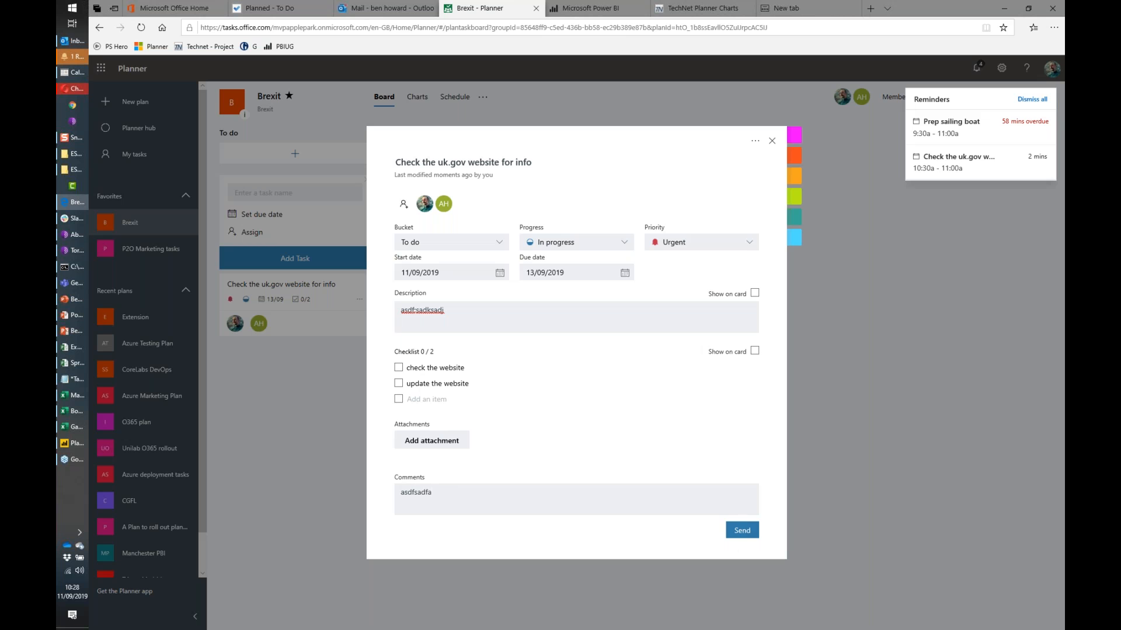
pyautogui.click(740, 532)
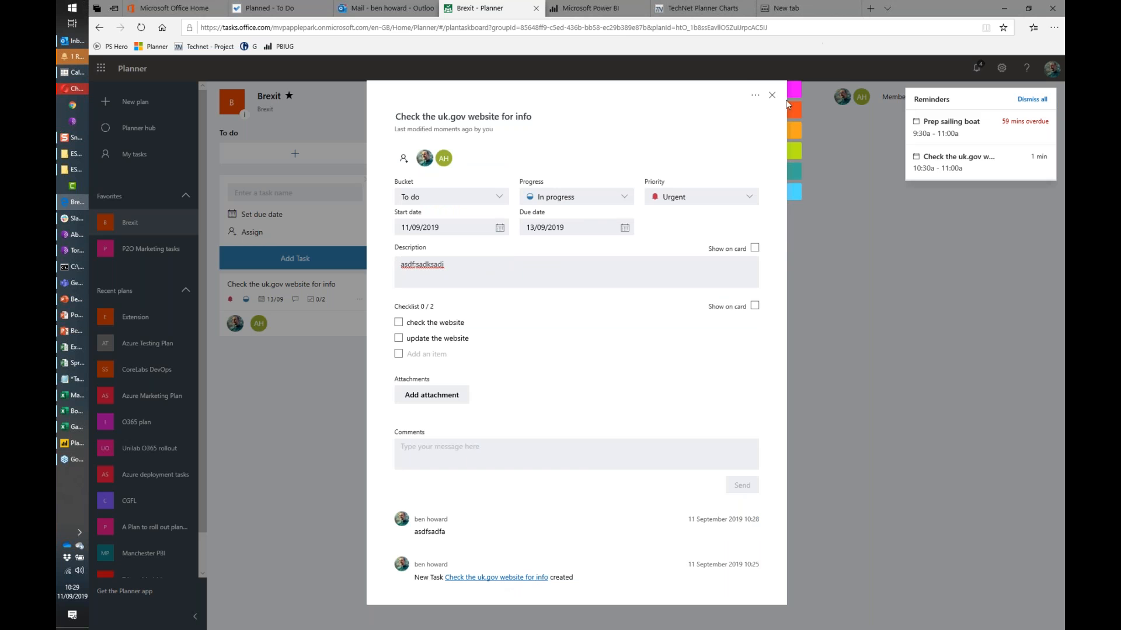
# Name the pink label "Preparing", close the task details and display the label choices for the task card.
pyautogui.click(802, 89)
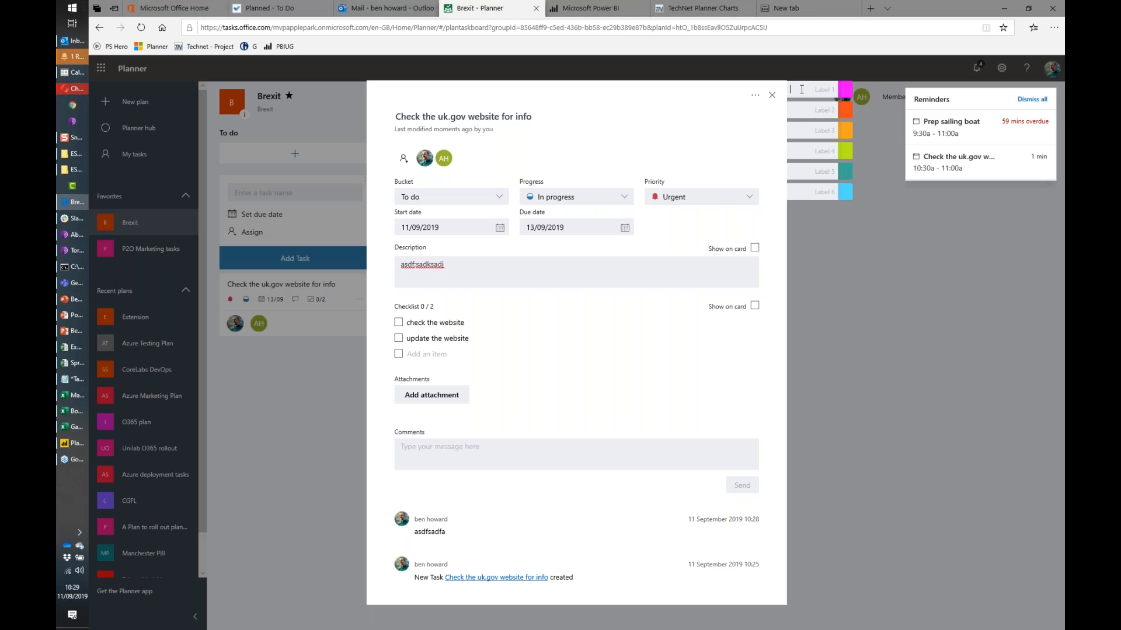
pyautogui.write('Preparing')
pyautogui.click(851, 250)
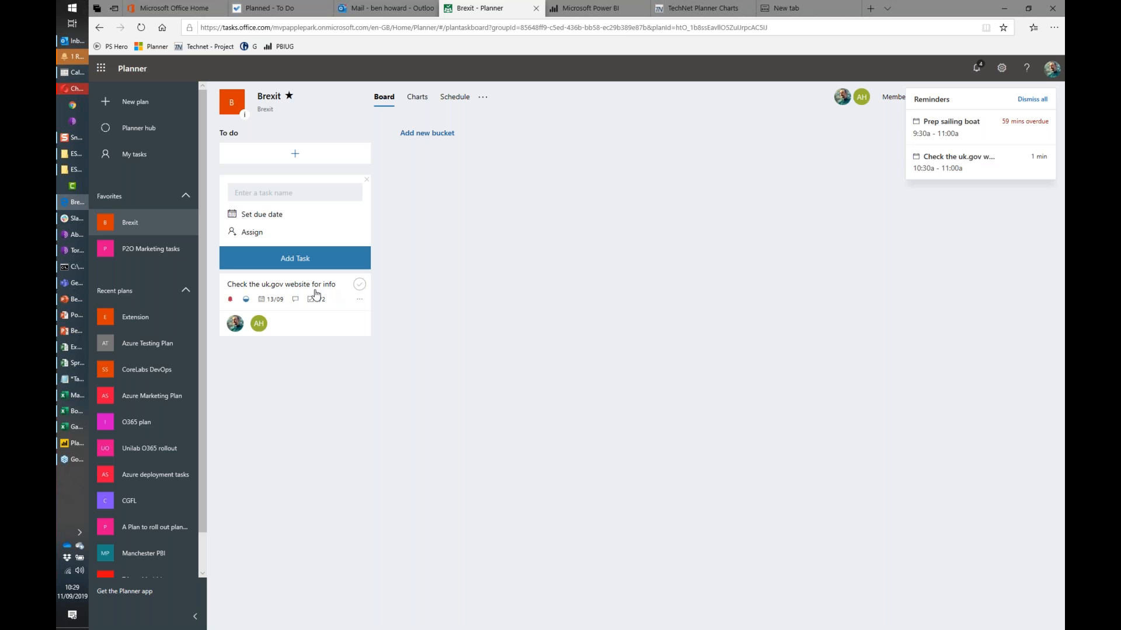
pyautogui.click(359, 300)
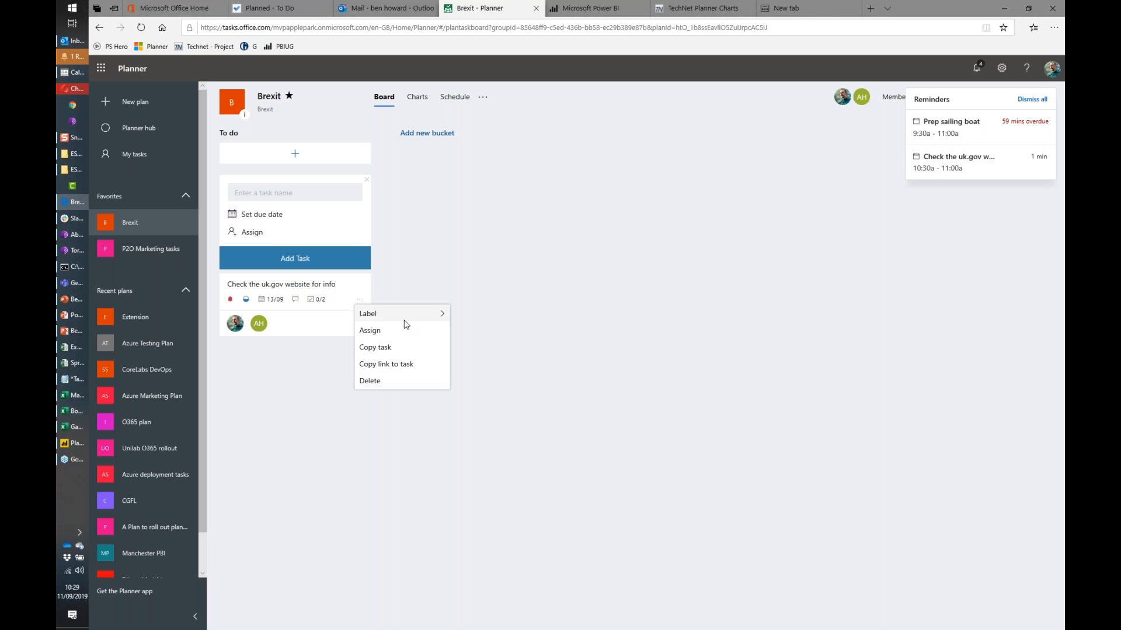
pyautogui.moveTo(406, 321)
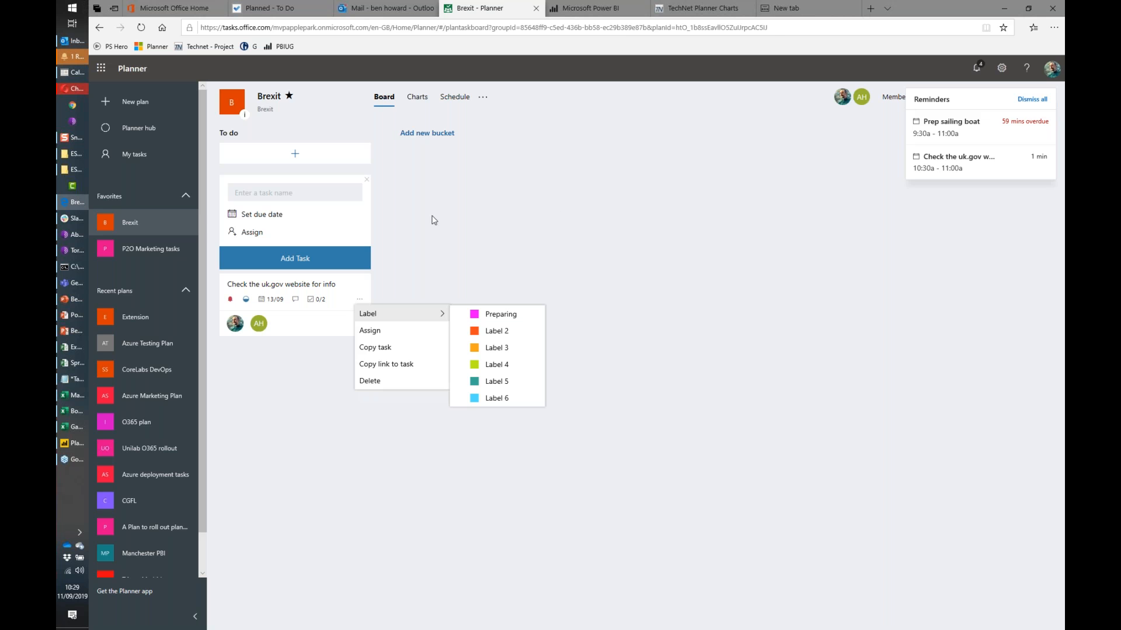
# Open the favourite plan P2O Marketing tasks and dismiss all reminders.
pyautogui.click(156, 251)
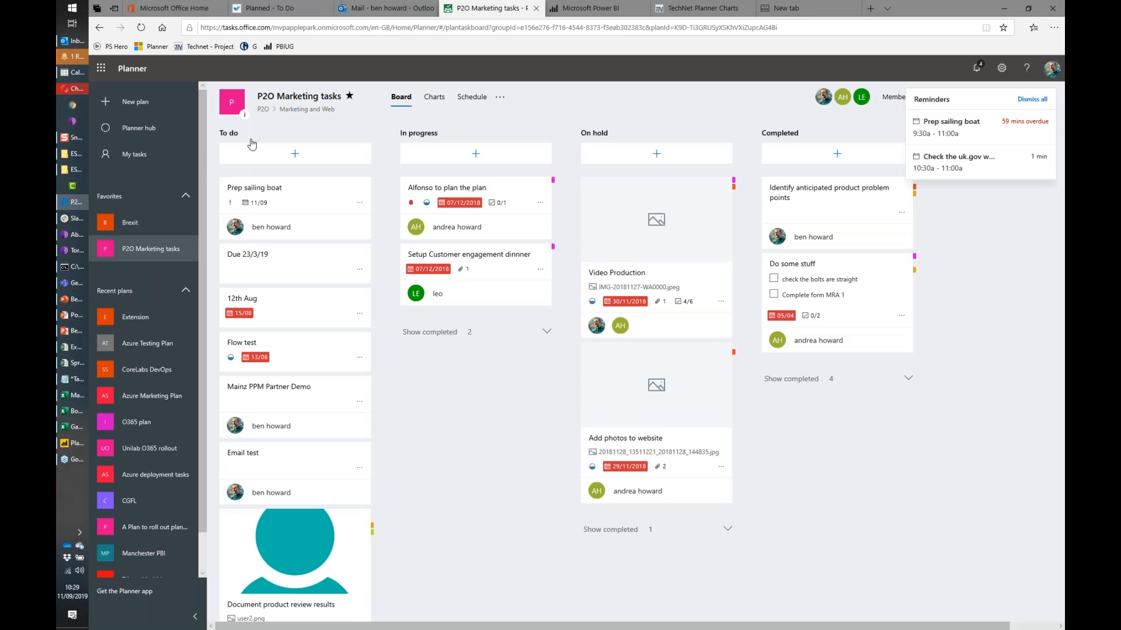
pyautogui.click(1033, 99)
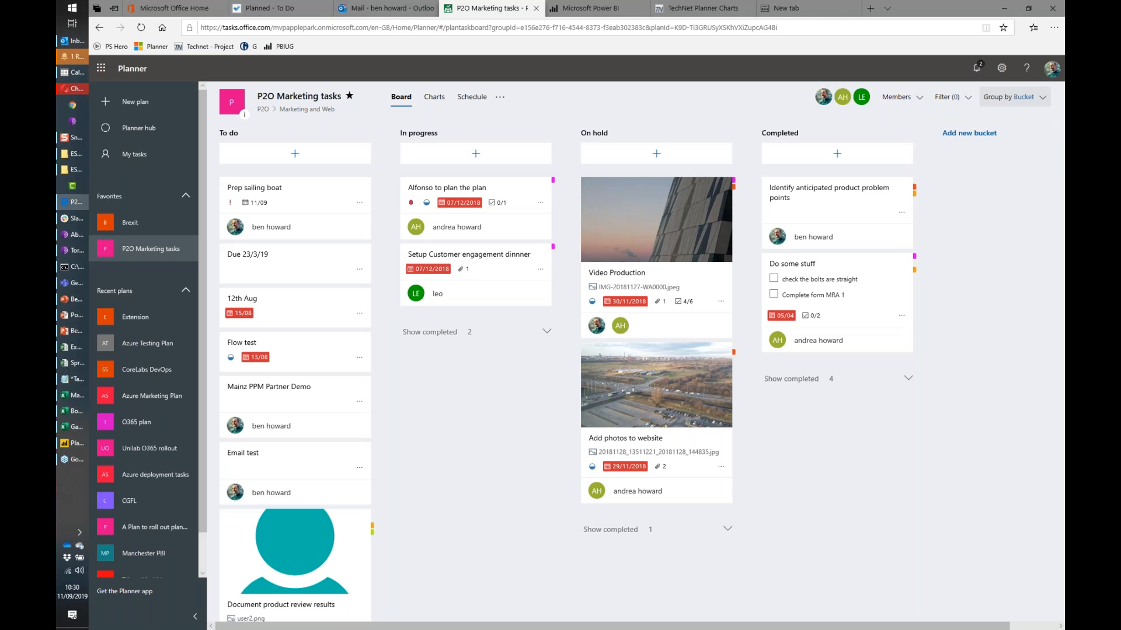
# Add a bucket named "quality control" and move the first In progress task into it.
pyautogui.click(985, 135)
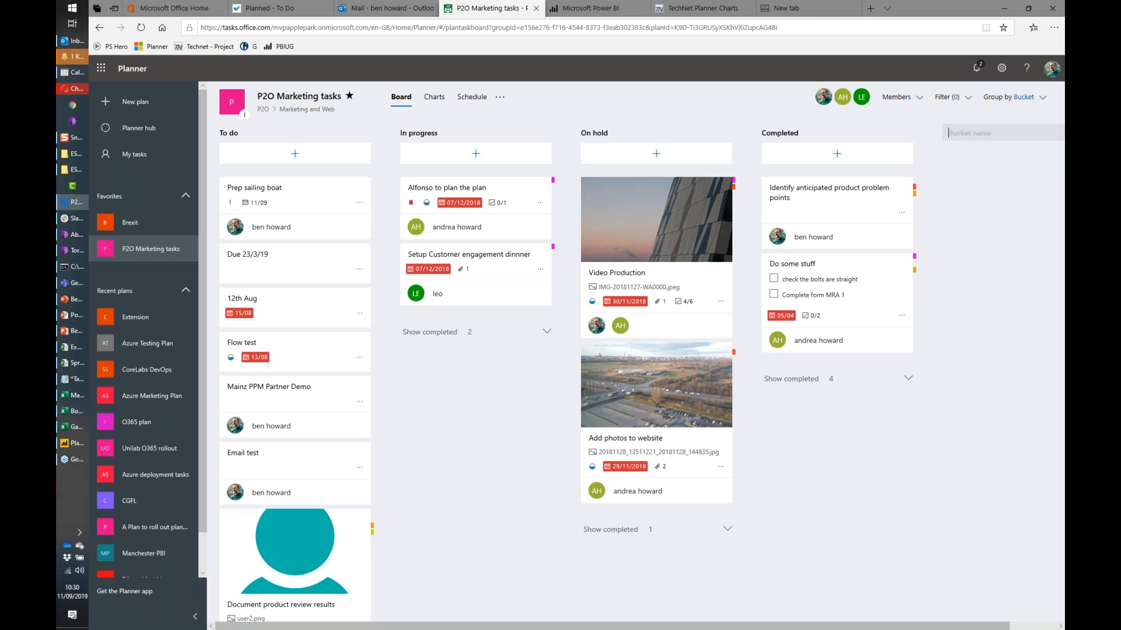
pyautogui.write('qualifty')
pyautogui.press('BackSpace')
pyautogui.press('BackSpace')
pyautogui.press('BackSpace')
pyautogui.write('y control')
pyautogui.press('Return')
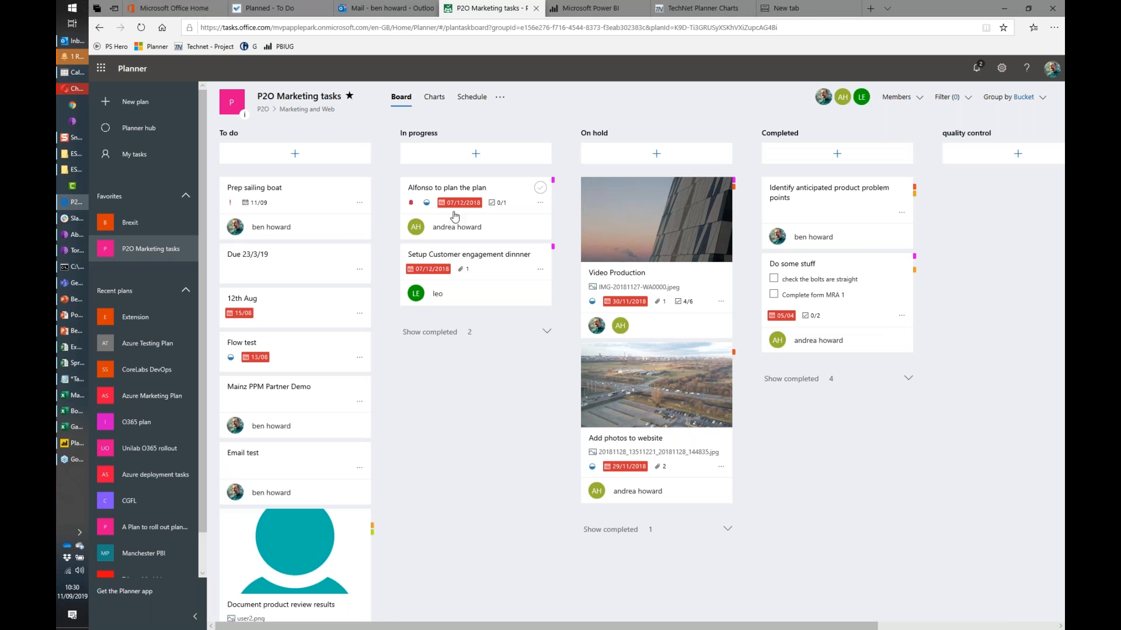
pyautogui.moveTo(477, 214); pyautogui.dragTo(1008, 219)
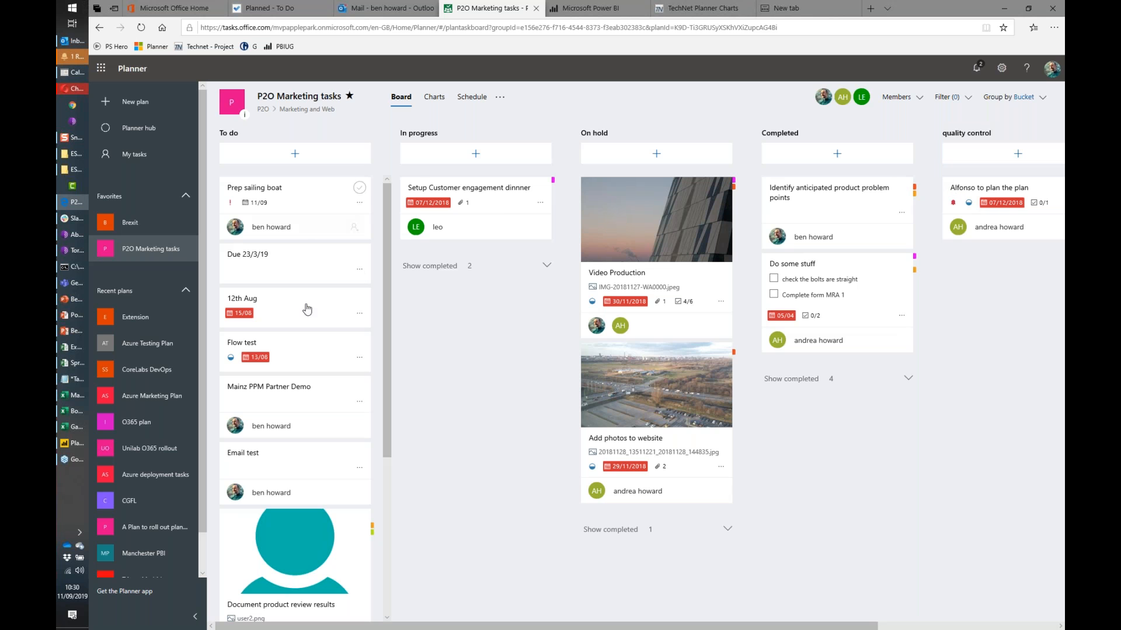
# Move the 12th Aug task from the To do bucket into the completed tasks of the Completed bucket.
pyautogui.moveTo(477, 307); pyautogui.dragTo(865, 415)
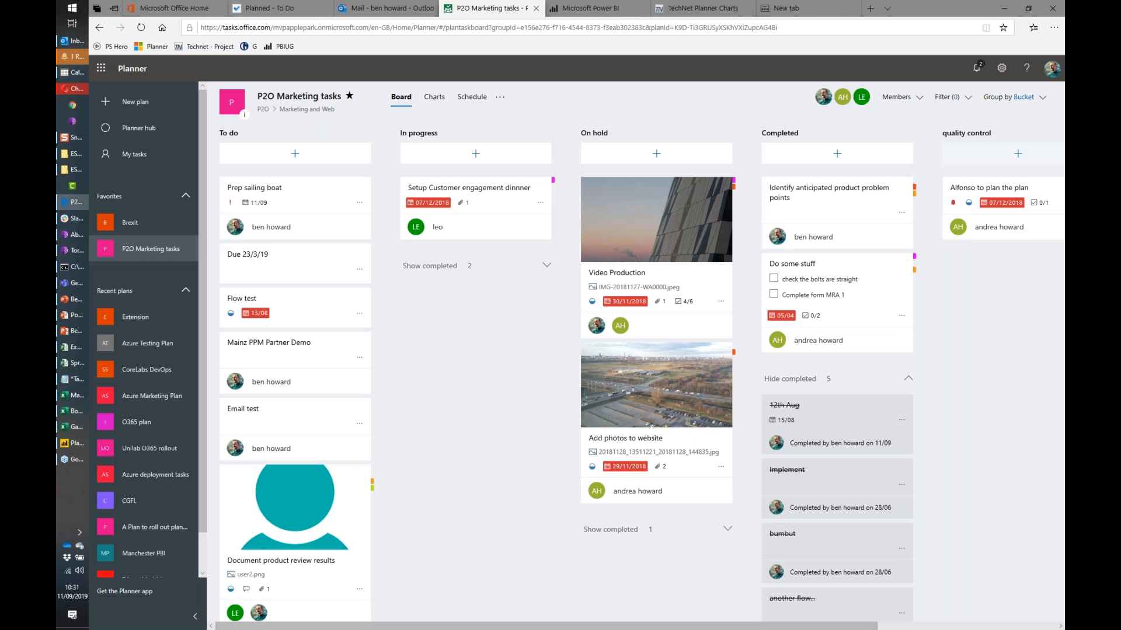
# Filter the board to tasks due this week with Urgent priority, and remove the due-date condition so only Urgent applies.
pyautogui.click(966, 99)
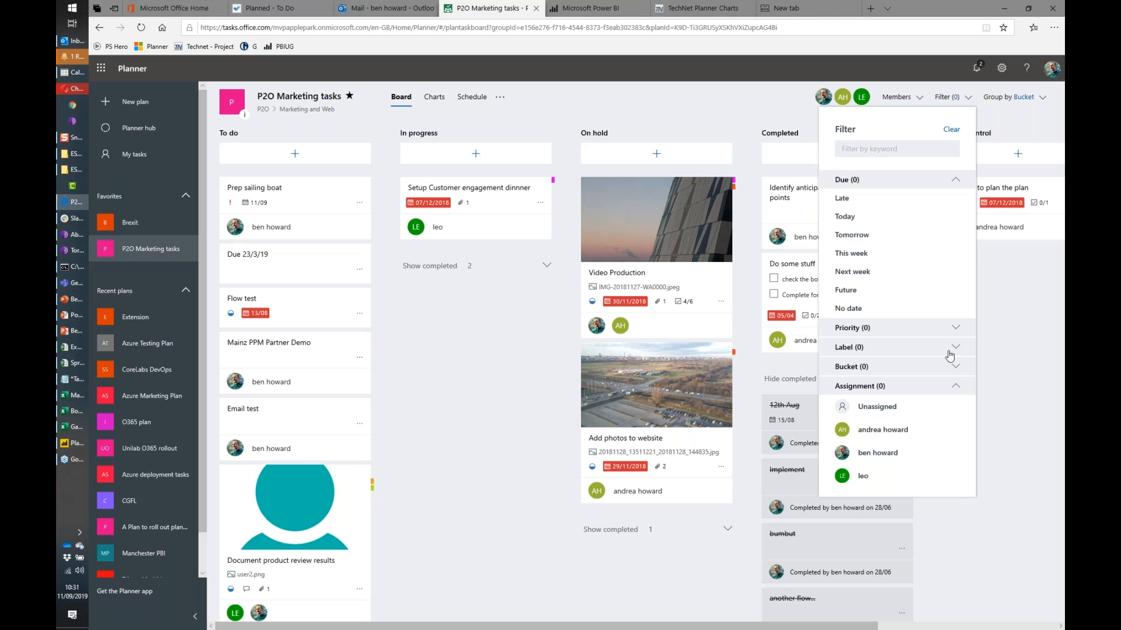
pyautogui.click(868, 254)
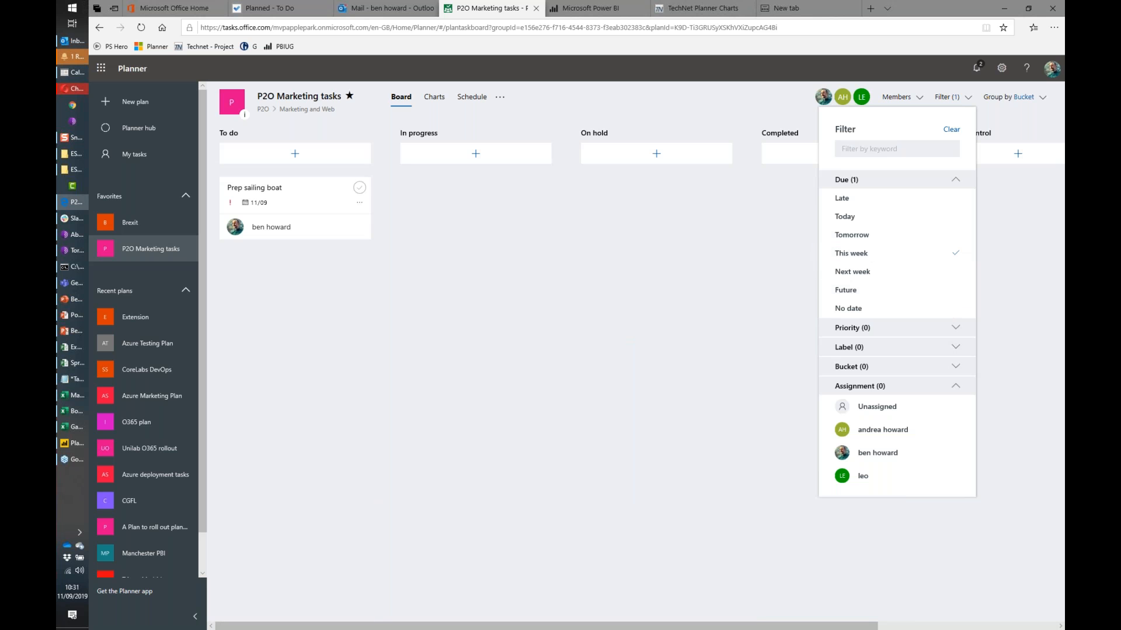
pyautogui.click(958, 336)
pyautogui.click(891, 346)
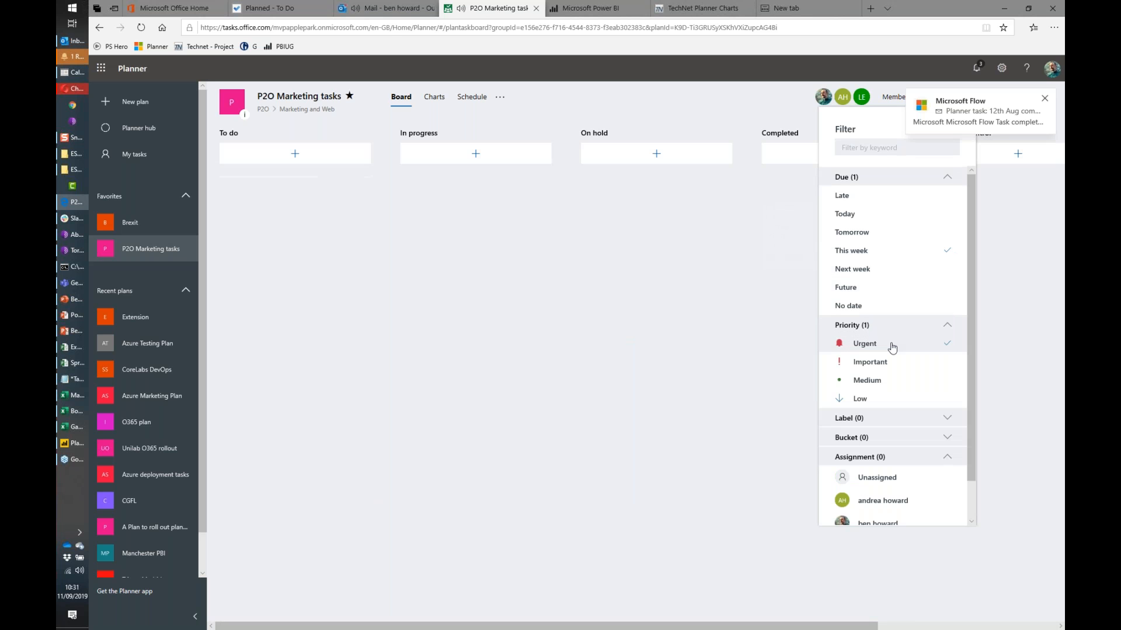
pyautogui.click(950, 258)
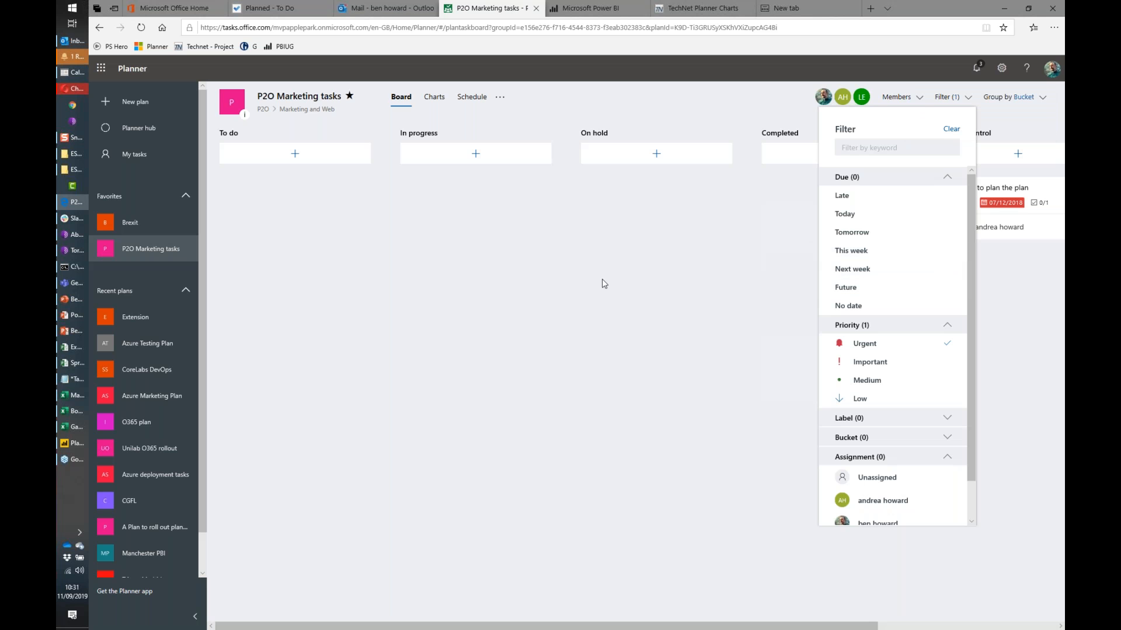
pyautogui.click(733, 272)
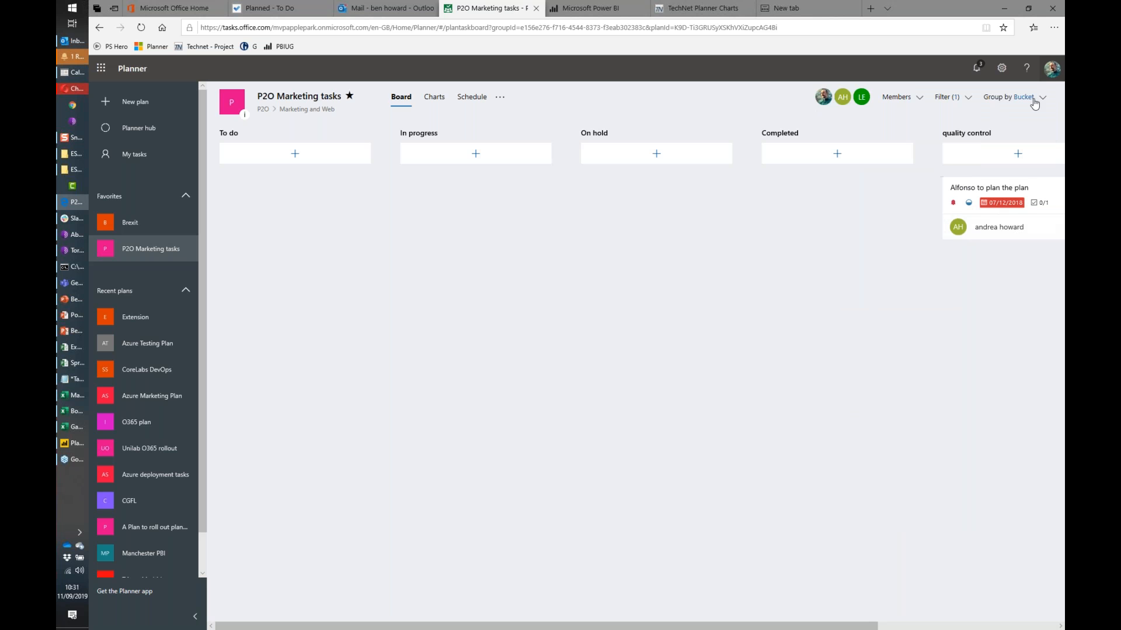
# Clear all filters from the P2O Marketing tasks board.
pyautogui.click(1043, 98)
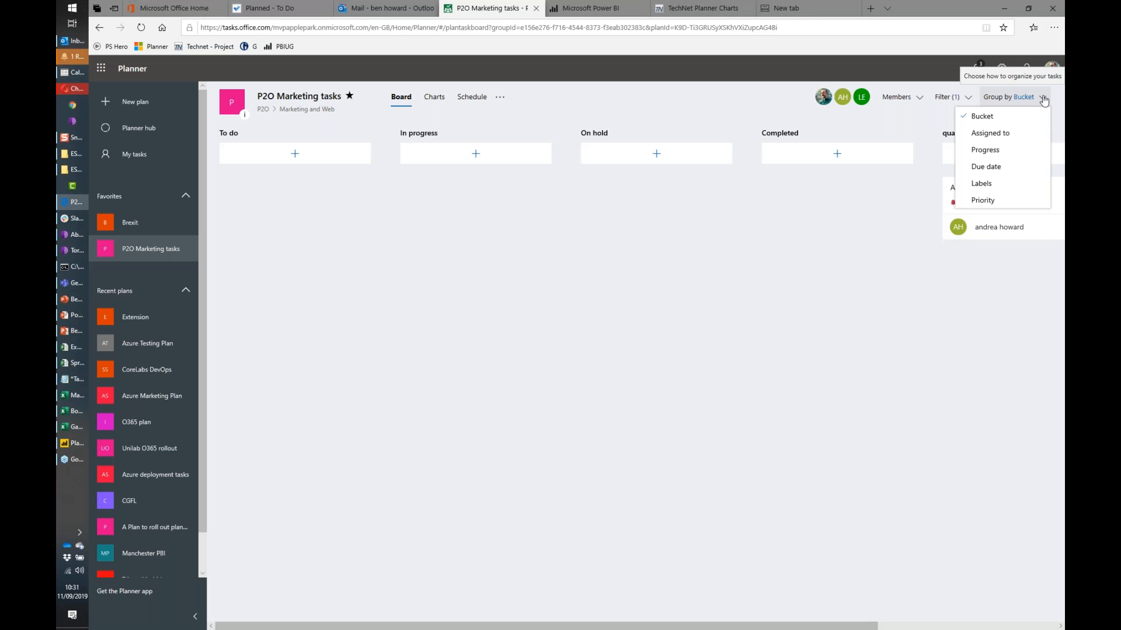
pyautogui.click(968, 98)
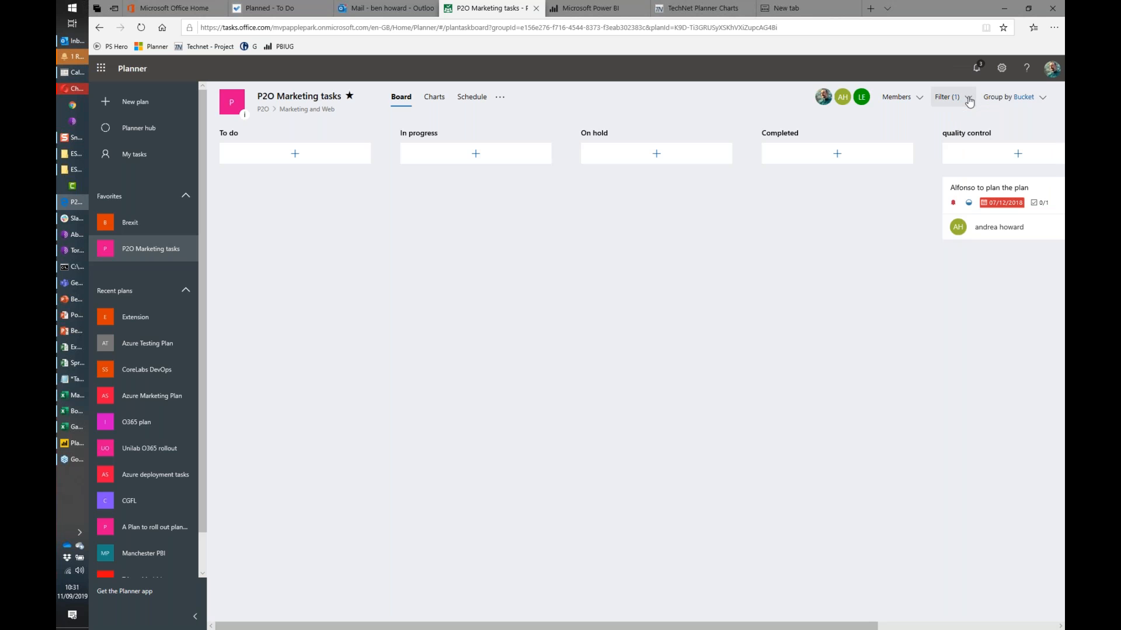
pyautogui.click(968, 98)
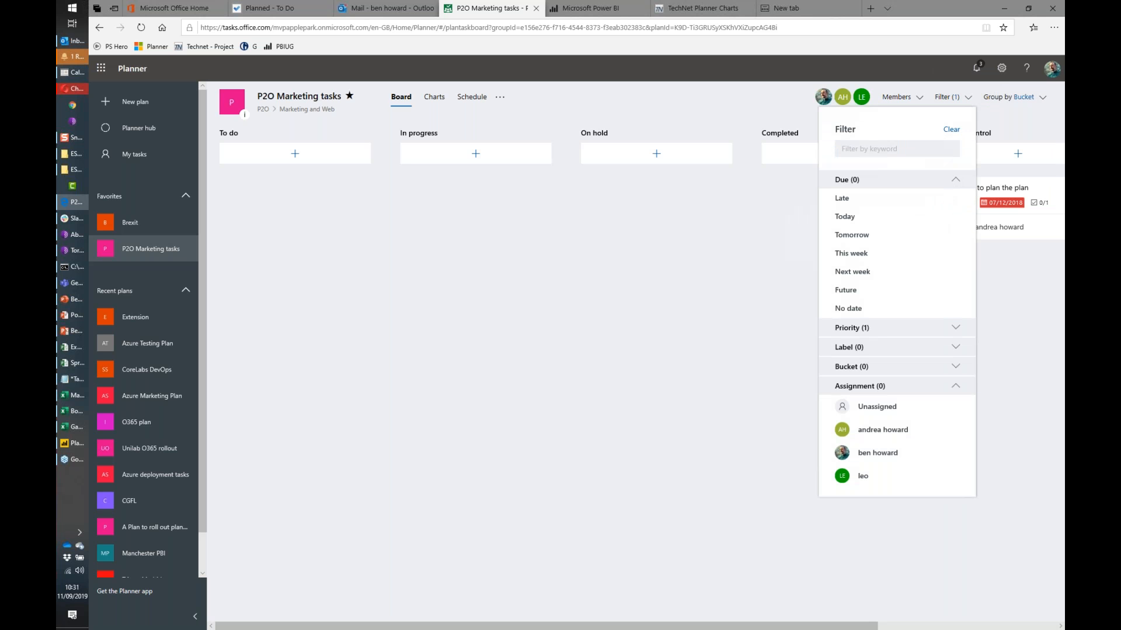
pyautogui.click(950, 131)
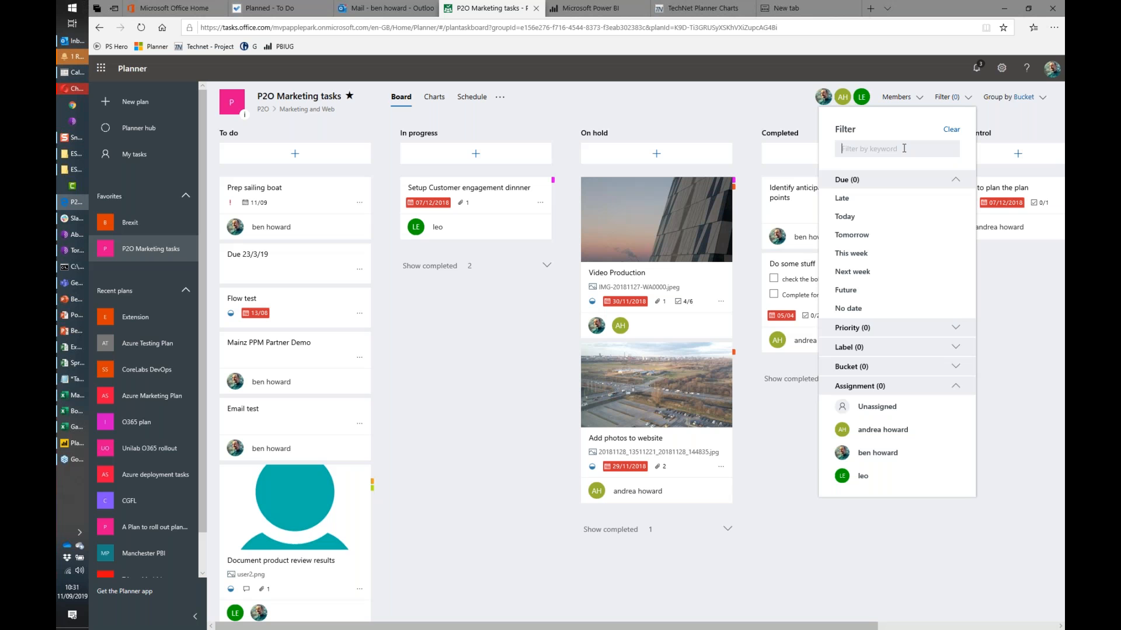
# Group the board's tasks by Assigned to, and switch the grouping to Progress.
pyautogui.click(1037, 100)
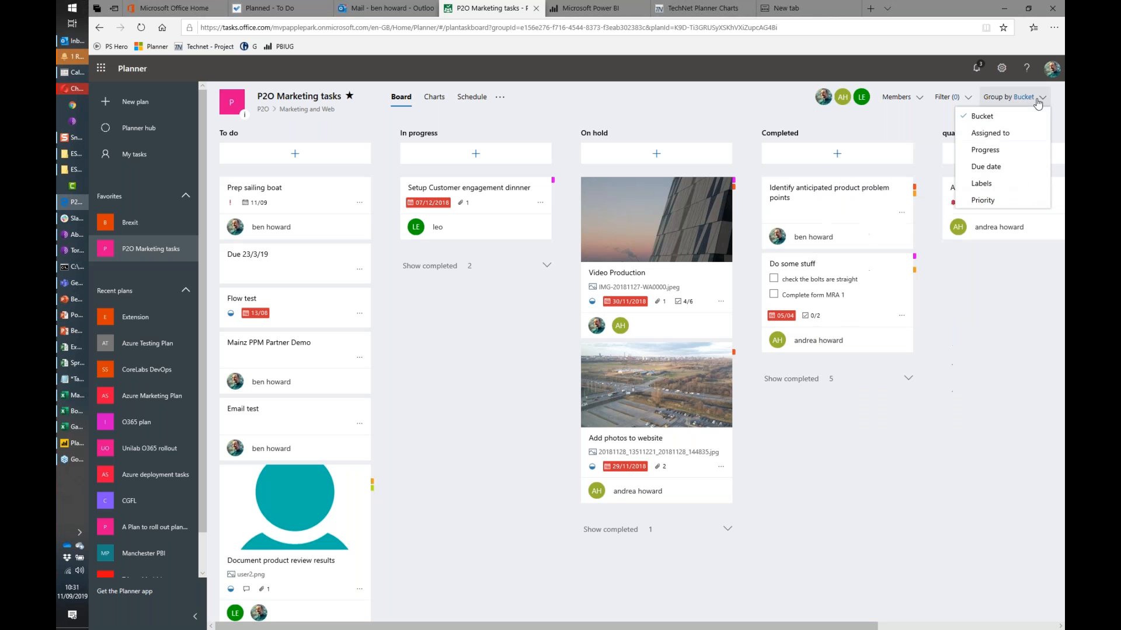
pyautogui.click(995, 134)
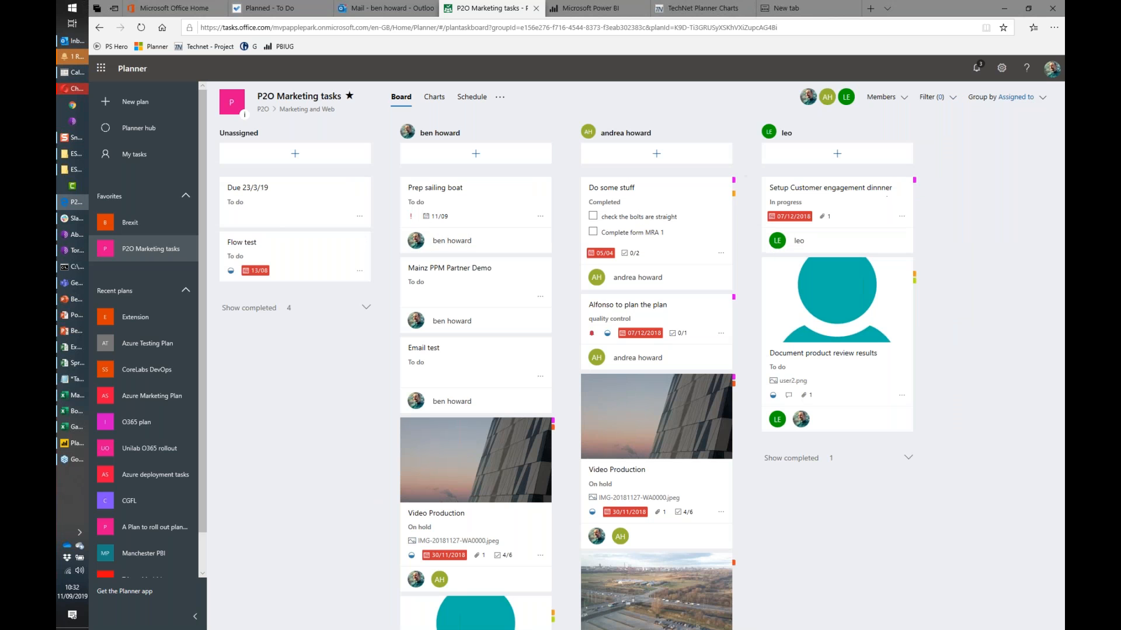
pyautogui.click(1045, 109)
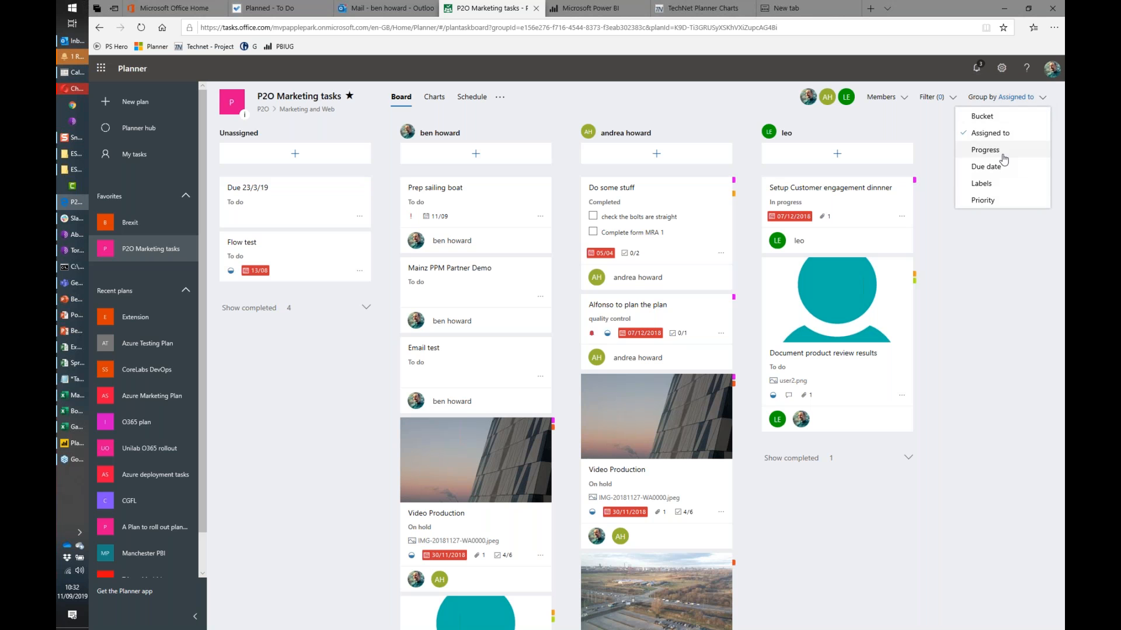
pyautogui.click(1005, 150)
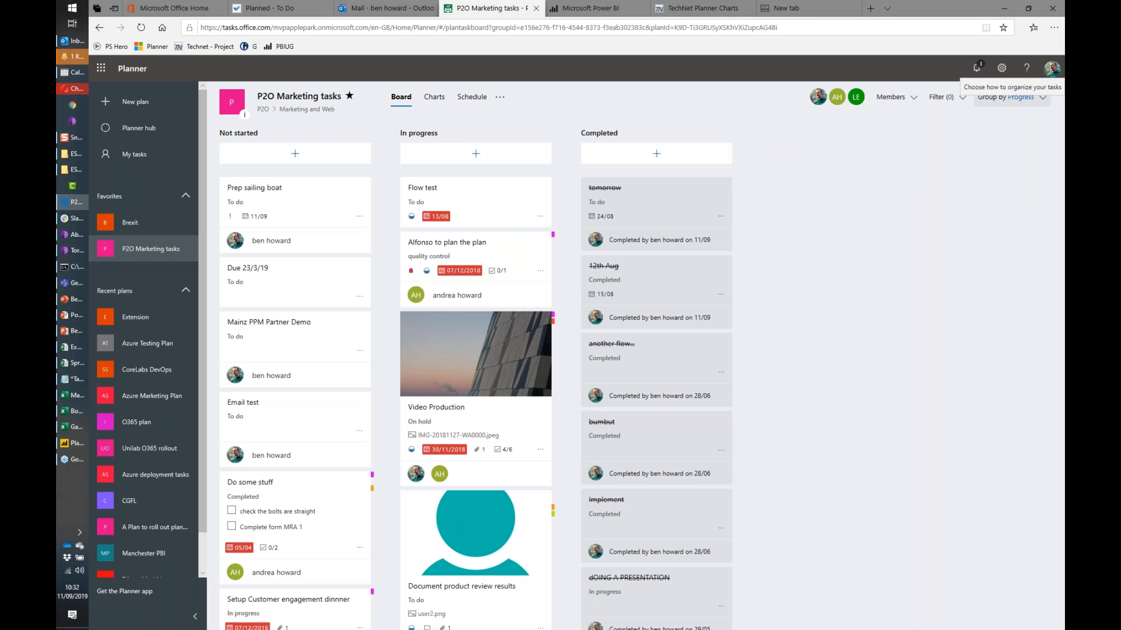
# Group the board by Labels and add a task named "this is a scenario task" under the Scenarios label.
pyautogui.click(1042, 99)
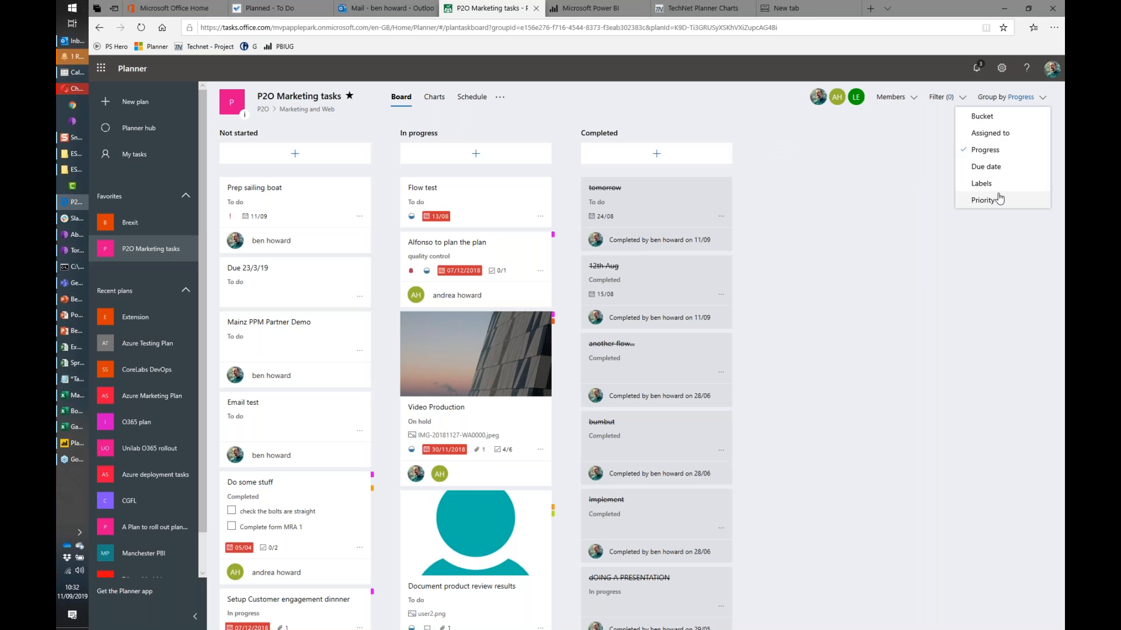
pyautogui.click(981, 183)
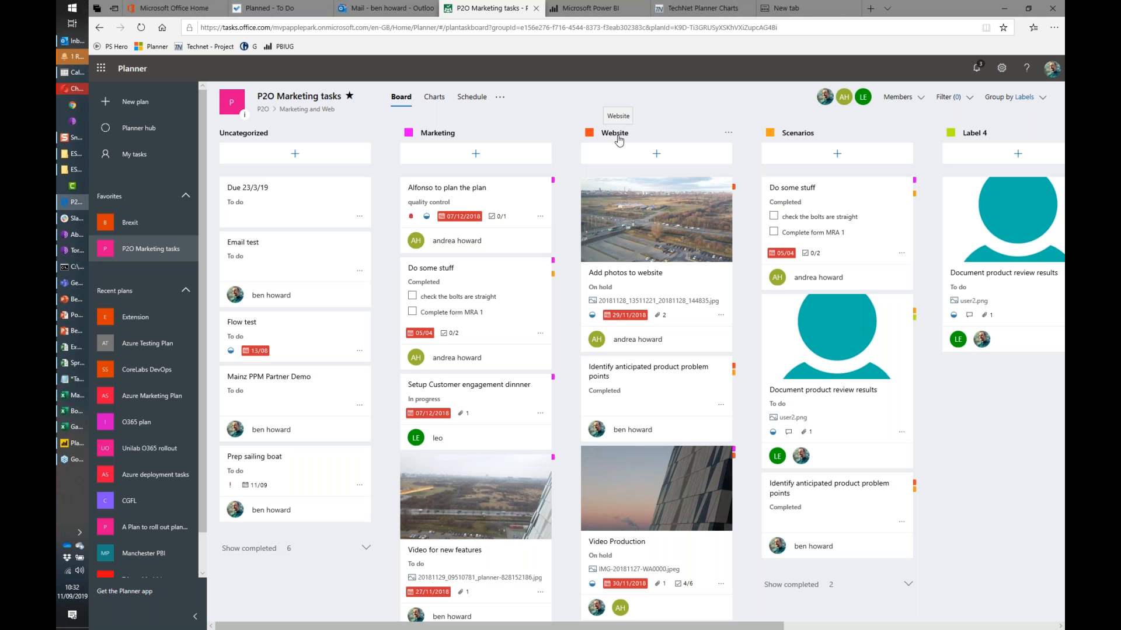
pyautogui.click(862, 157)
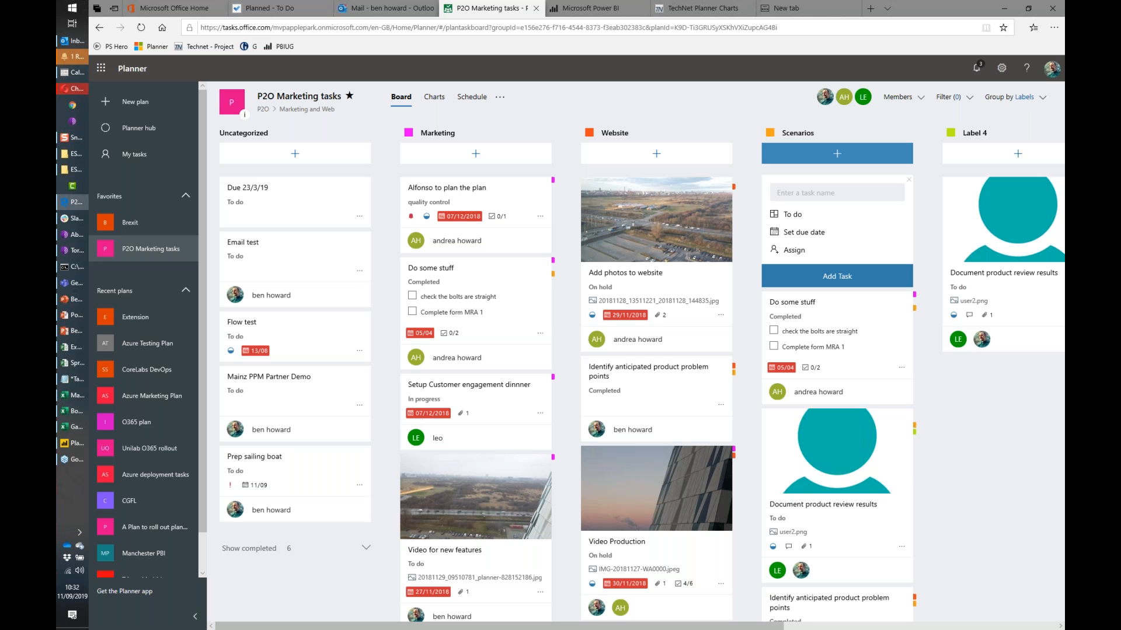
pyautogui.write('this is a scenario task')
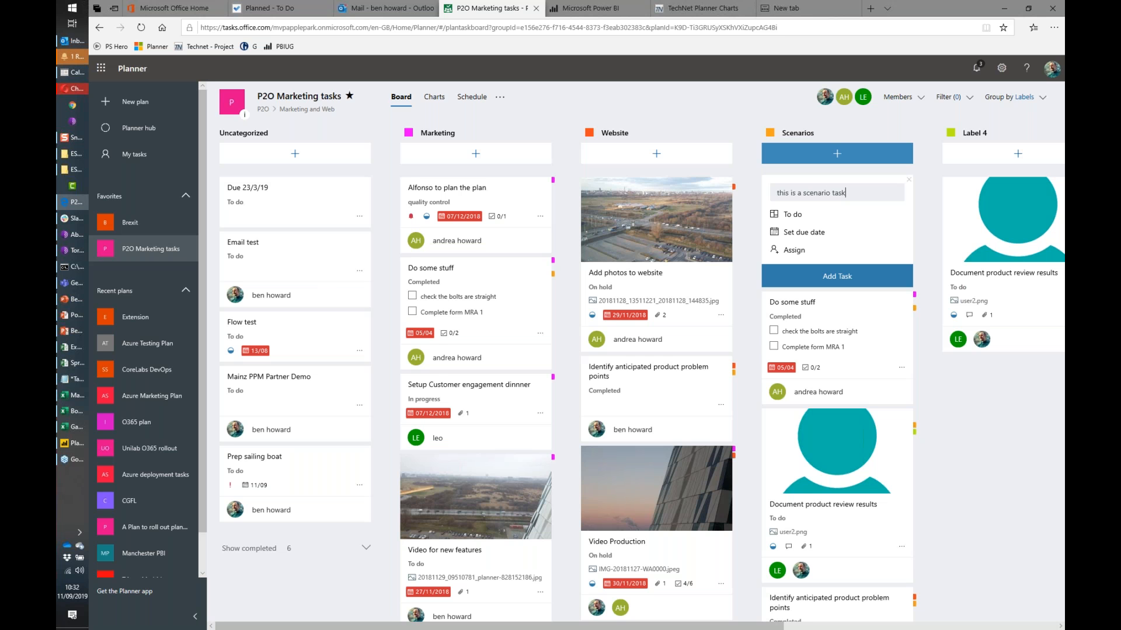
pyautogui.click(865, 281)
pyautogui.scroll(-1, 899, 309)
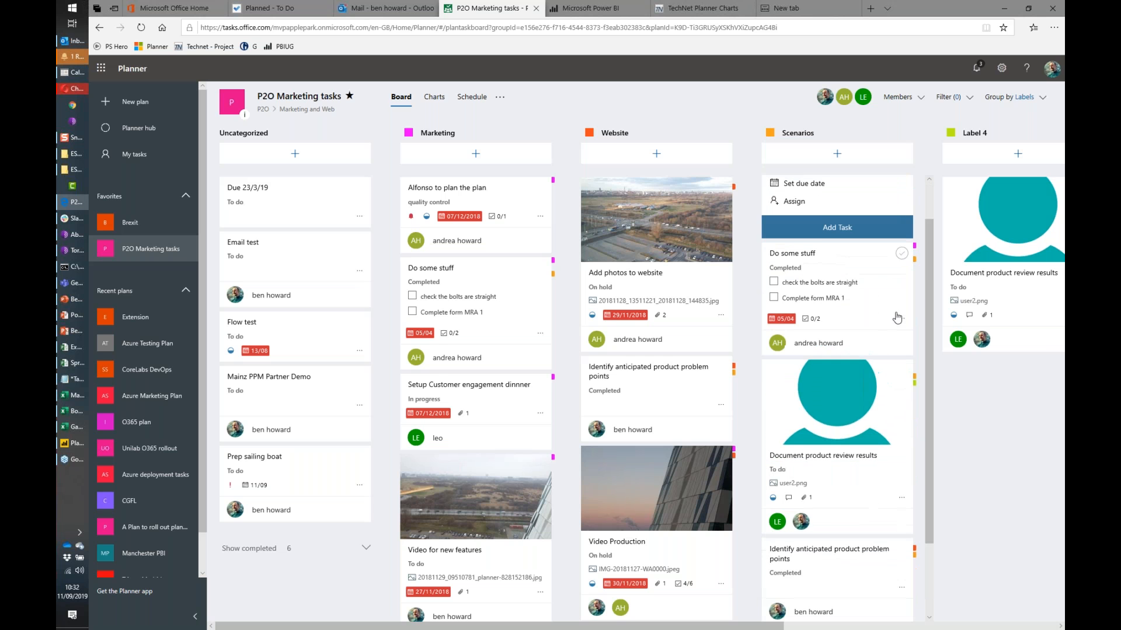
pyautogui.scroll(1, 898, 318)
pyautogui.scroll(-3, 899, 317)
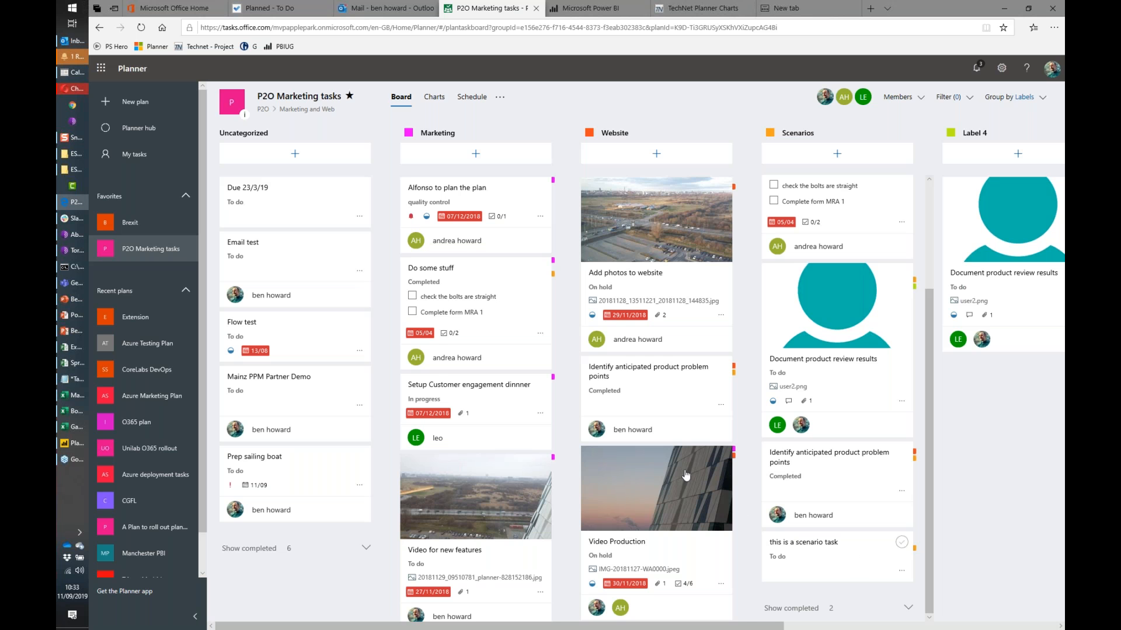
# Show the plan's charts and examine the task status segments for the second member in the Members chart.
pyautogui.click(439, 99)
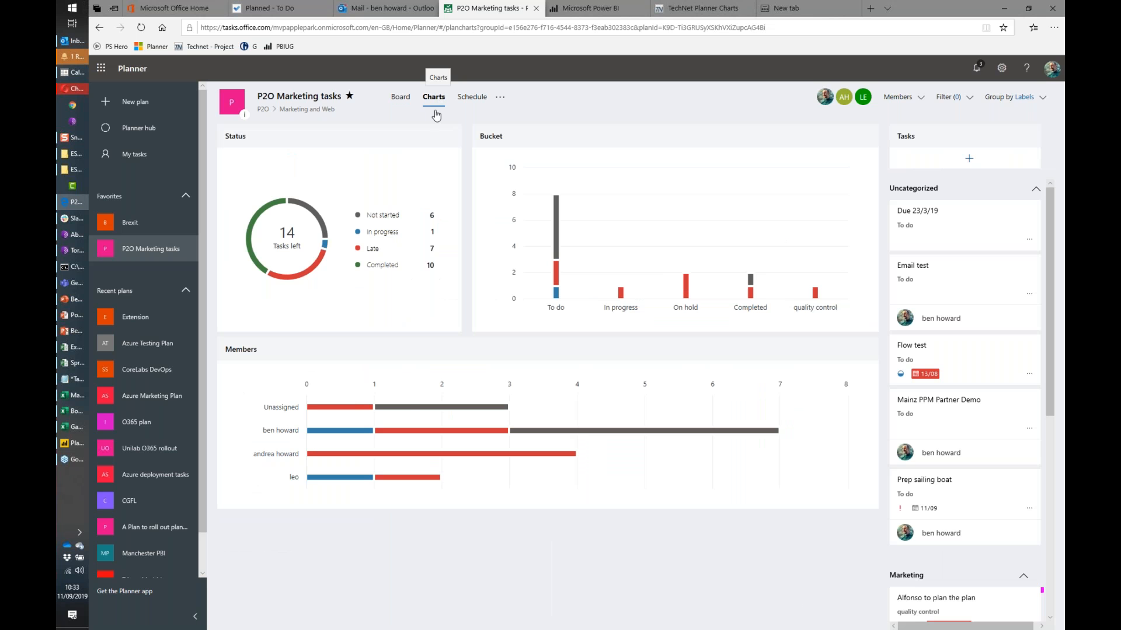
pyautogui.moveTo(320, 431)
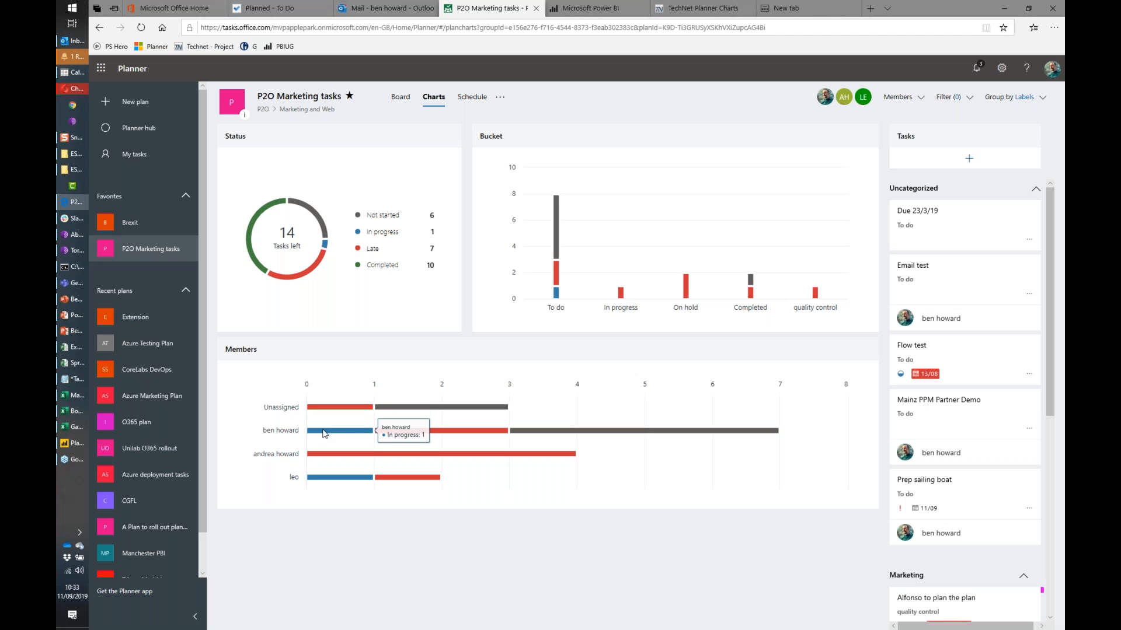
pyautogui.moveTo(323, 433); pyautogui.dragTo(293, 433)
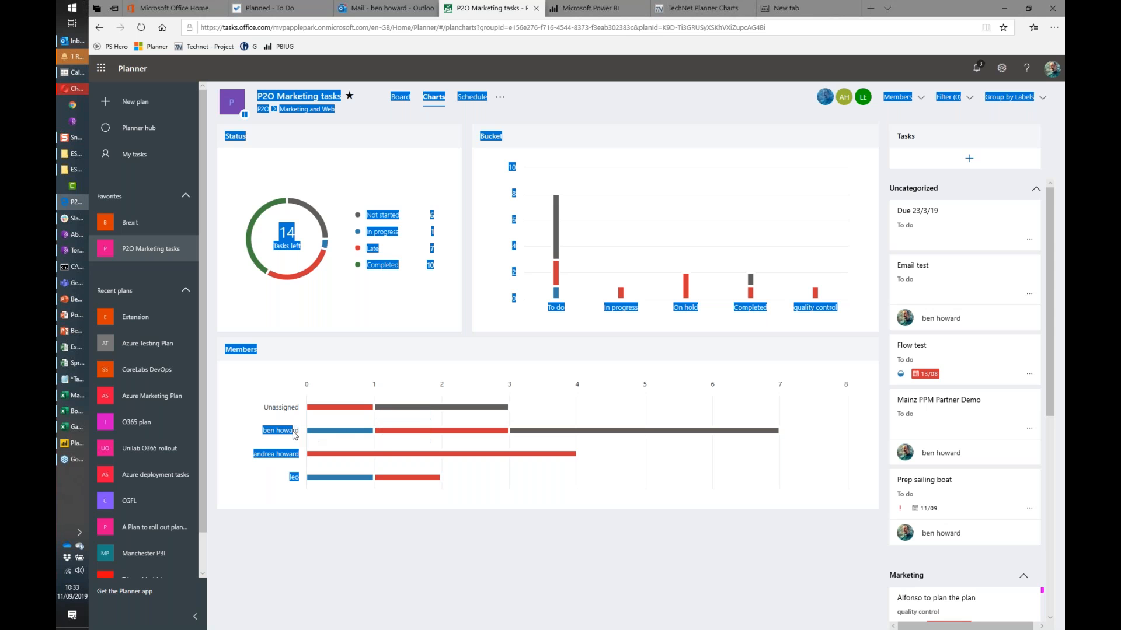
pyautogui.click(292, 433)
pyautogui.moveTo(310, 434)
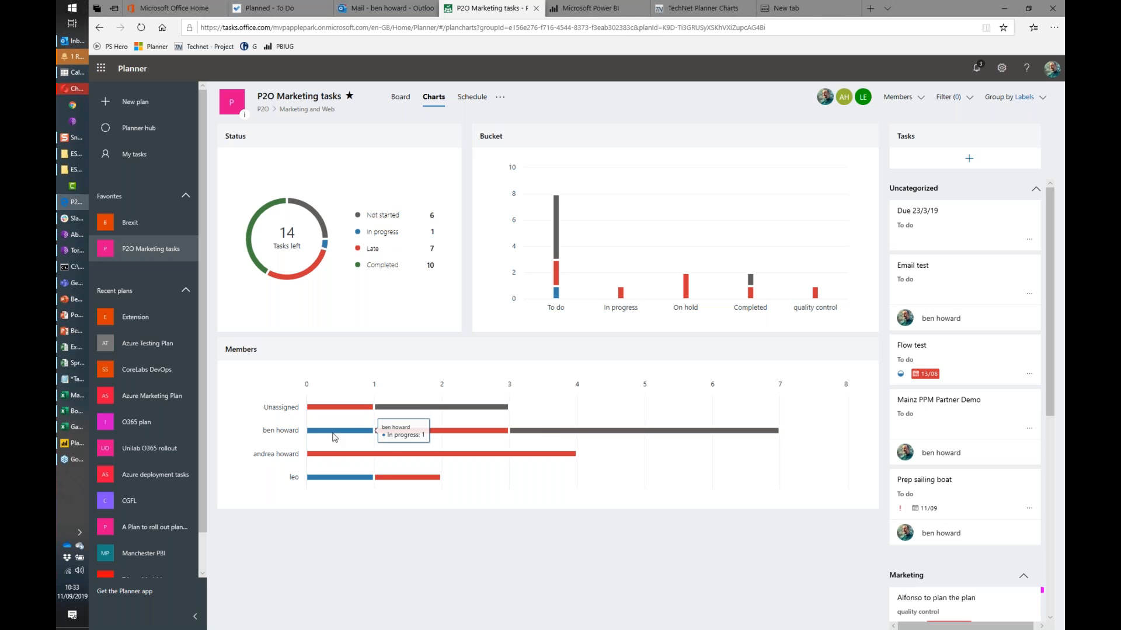
pyautogui.moveTo(439, 433)
pyautogui.moveTo(571, 435)
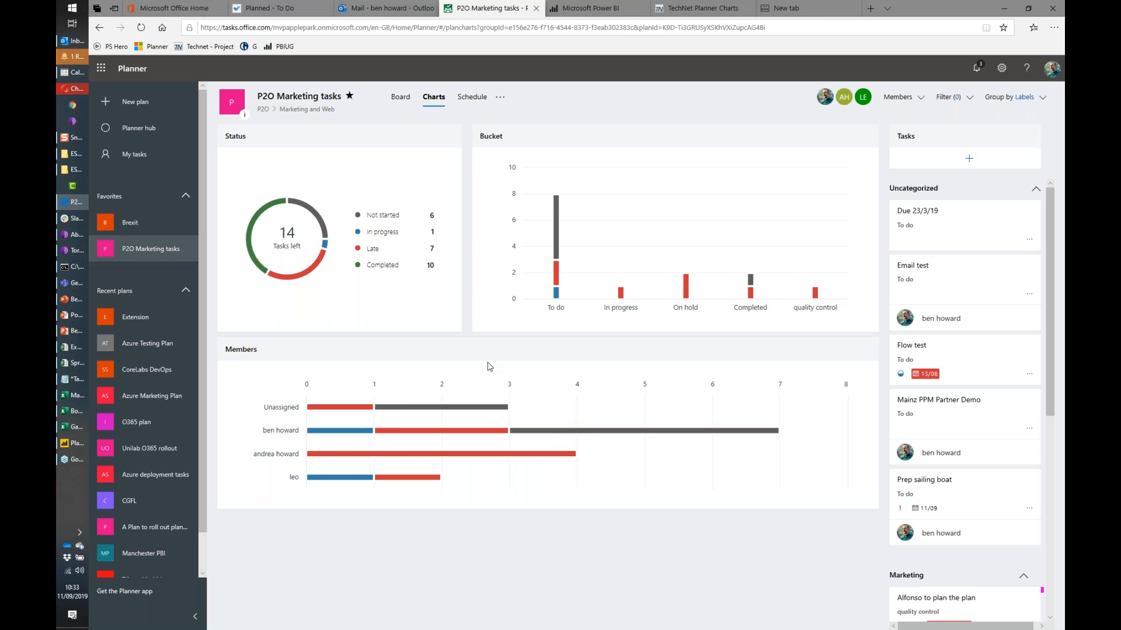
# Show the plan's monthly schedule for September 2019 and select the 4 September day.
pyautogui.click(469, 101)
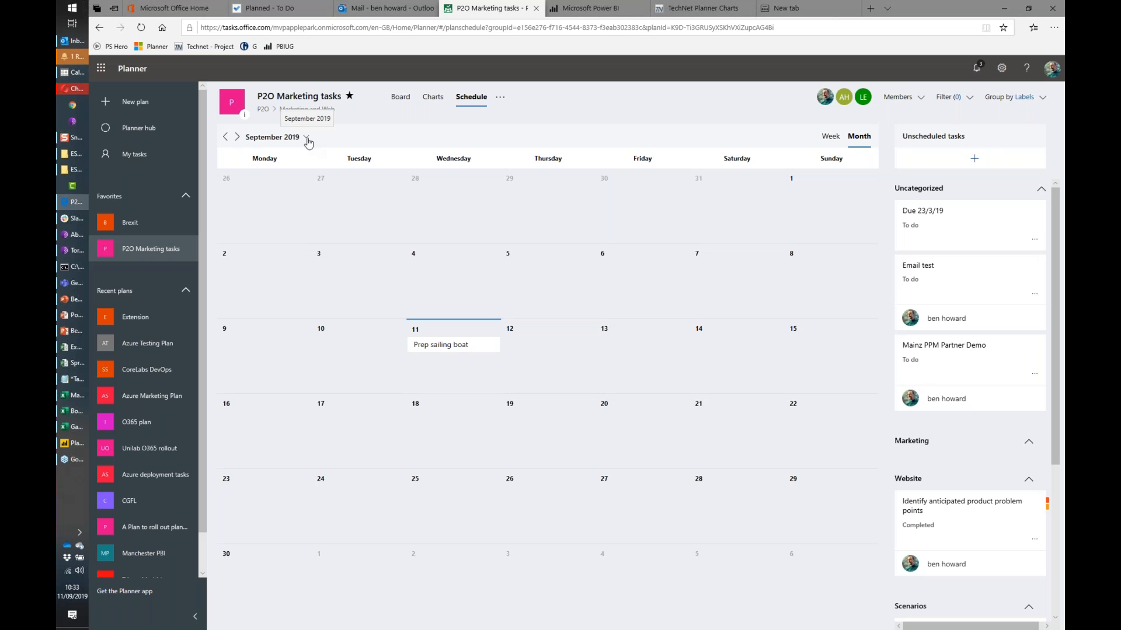
pyautogui.moveTo(446, 261); pyautogui.dragTo(445, 336)
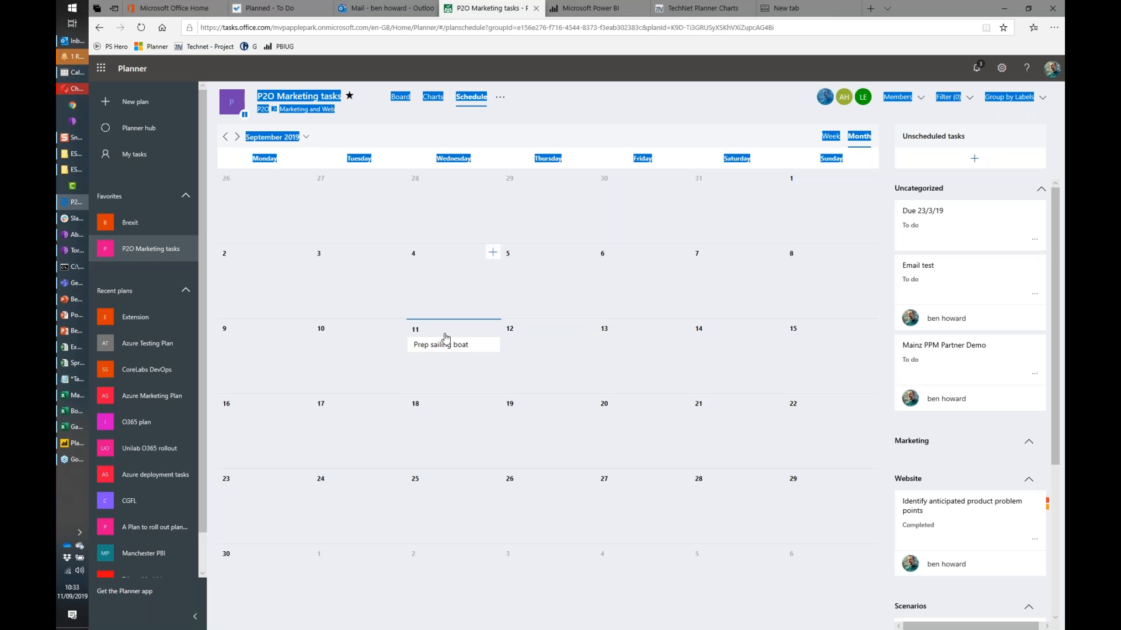
pyautogui.click(453, 260)
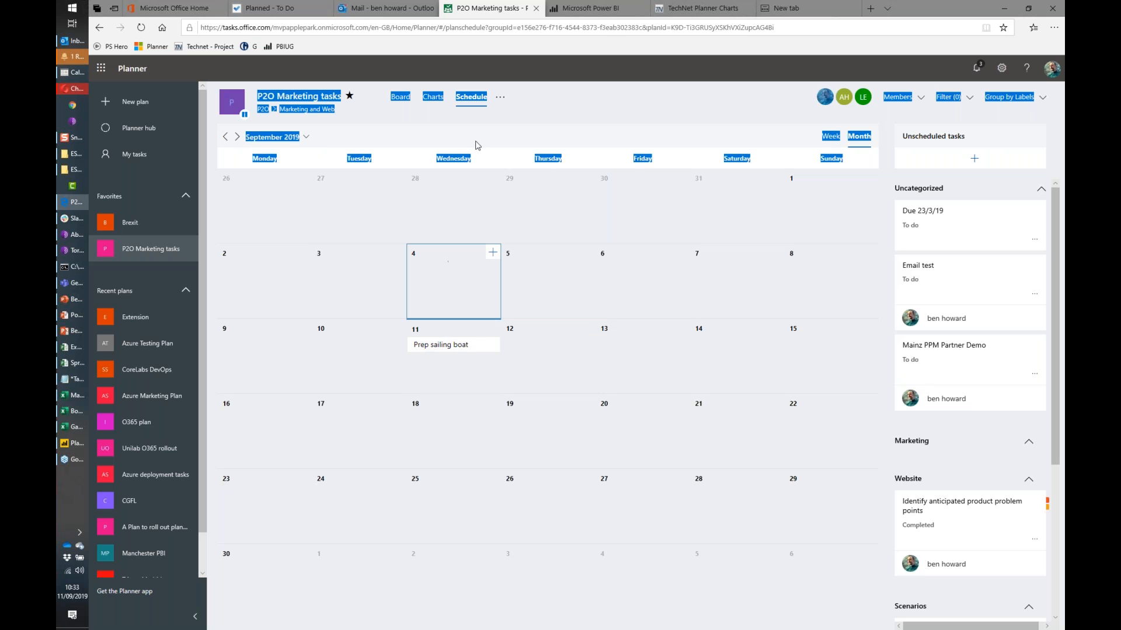
# Export the P2O Marketing tasks plan to Excel and choose to save the workbook to a specific location.
pyautogui.click(500, 101)
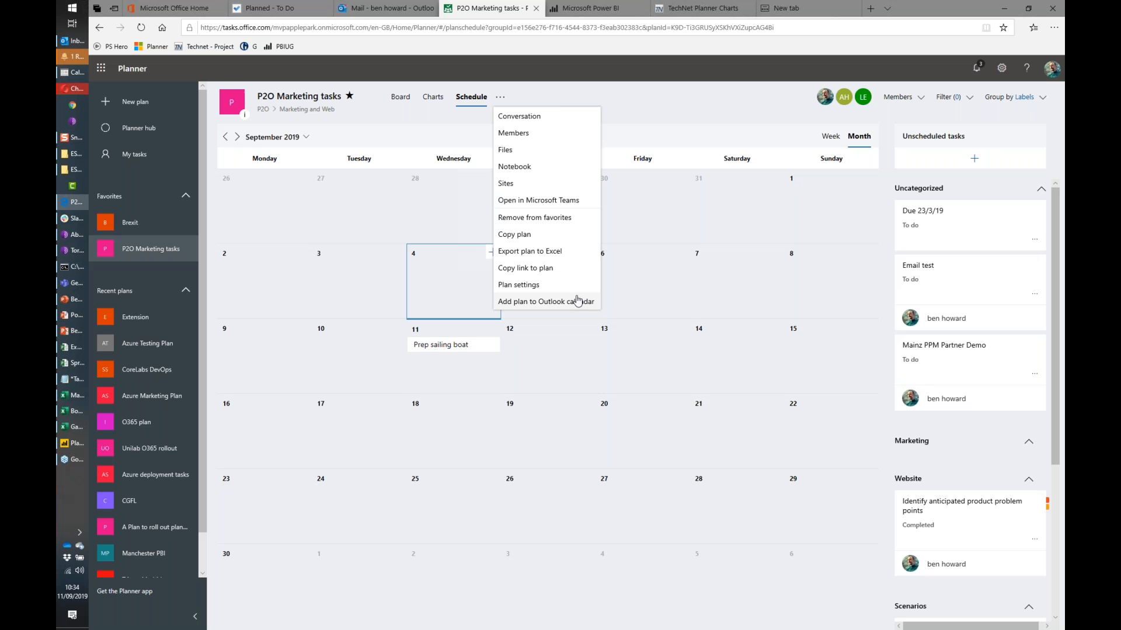
pyautogui.click(561, 256)
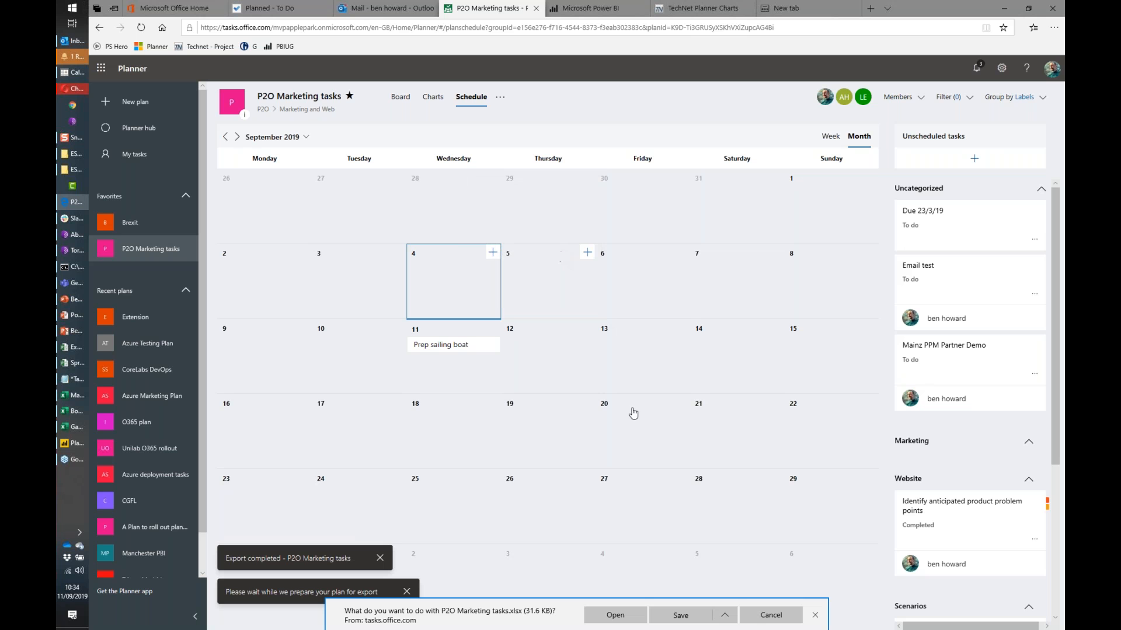
pyautogui.click(729, 620)
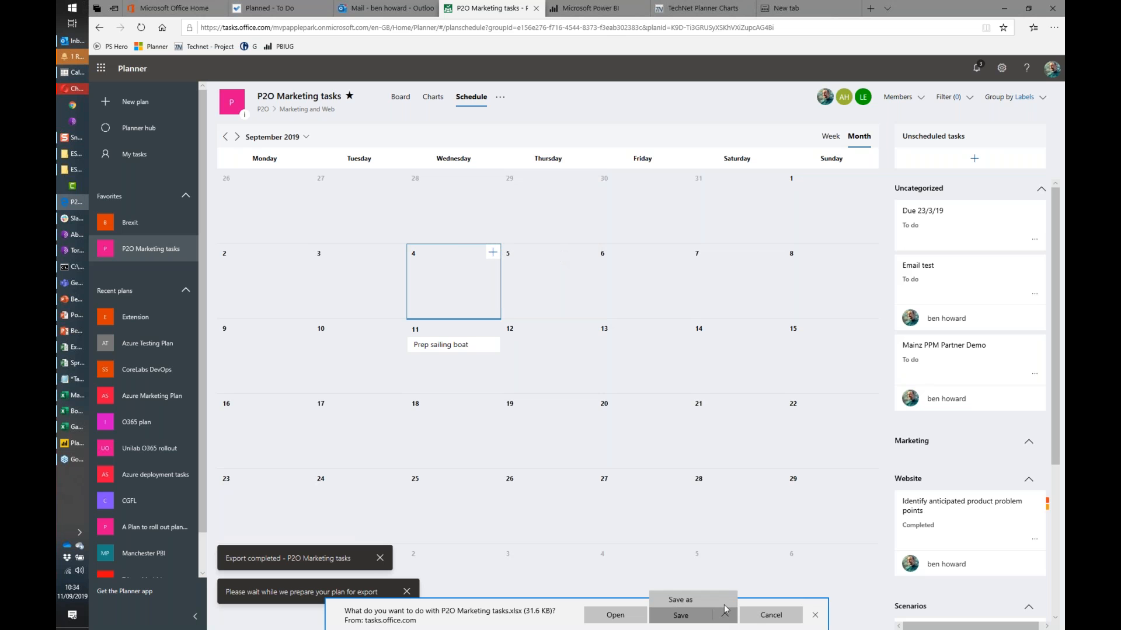
pyautogui.click(723, 604)
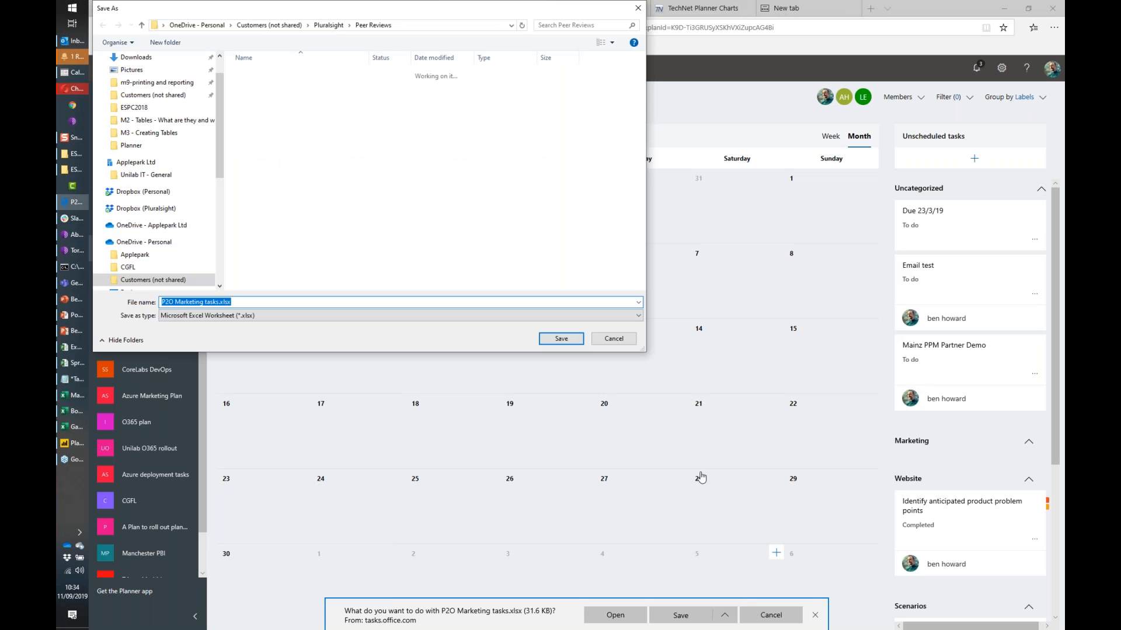
# Save the export as P2O Marketing tasks.xlsx in Planner's PlannerExportFiles folder, replacing the existing file.
pyautogui.click(144, 147)
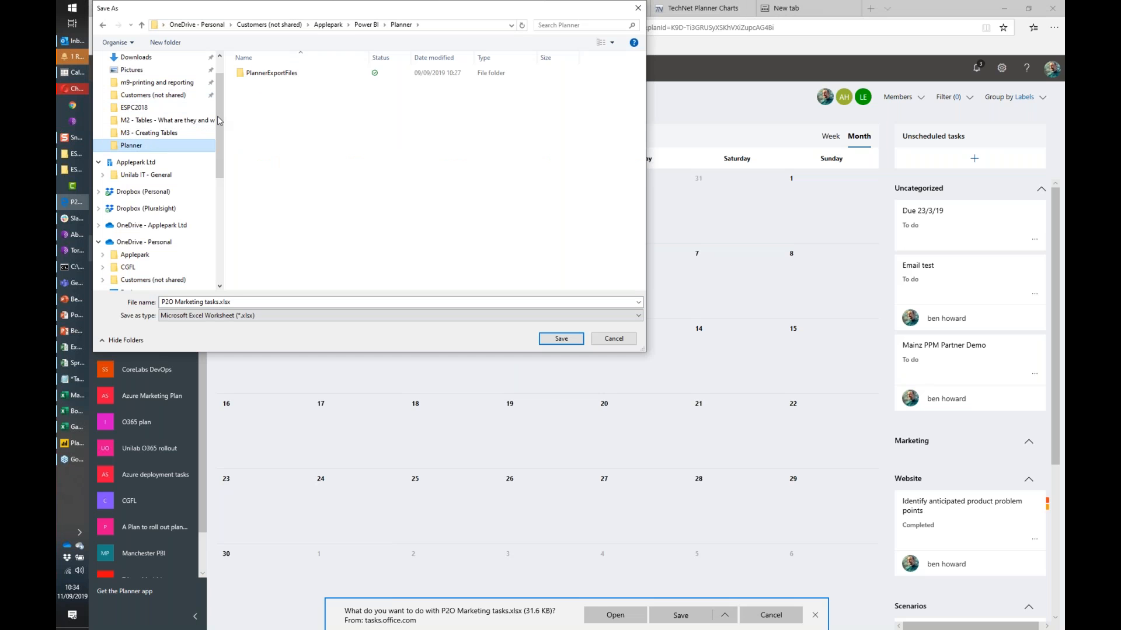
pyautogui.doubleClick(270, 74)
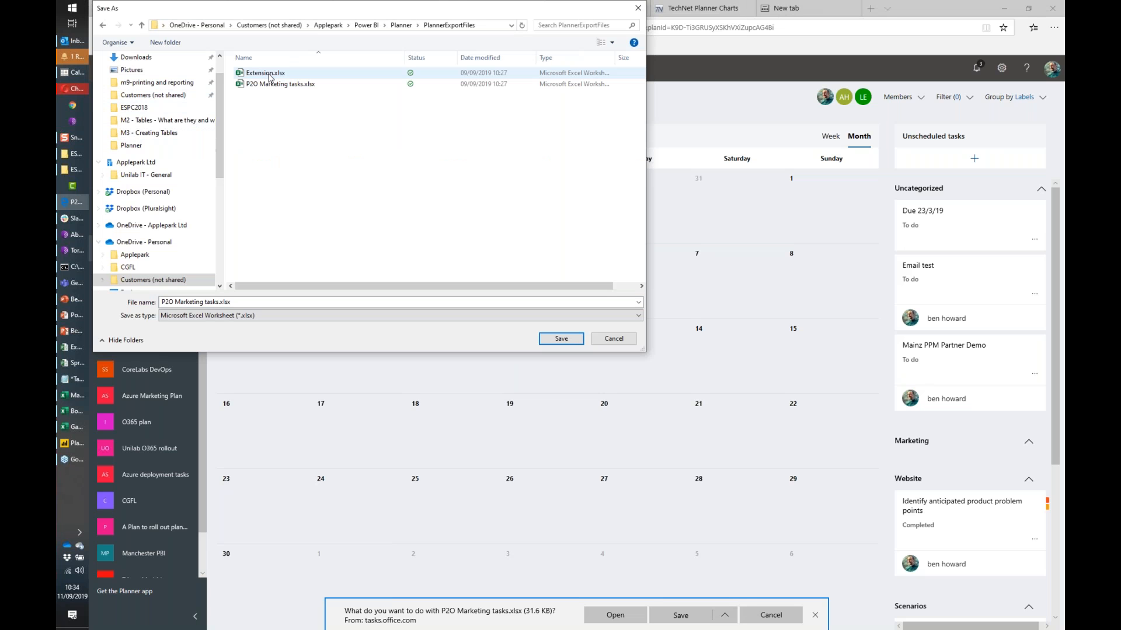
pyautogui.moveTo(364, 10); pyautogui.dragTo(373, 21)
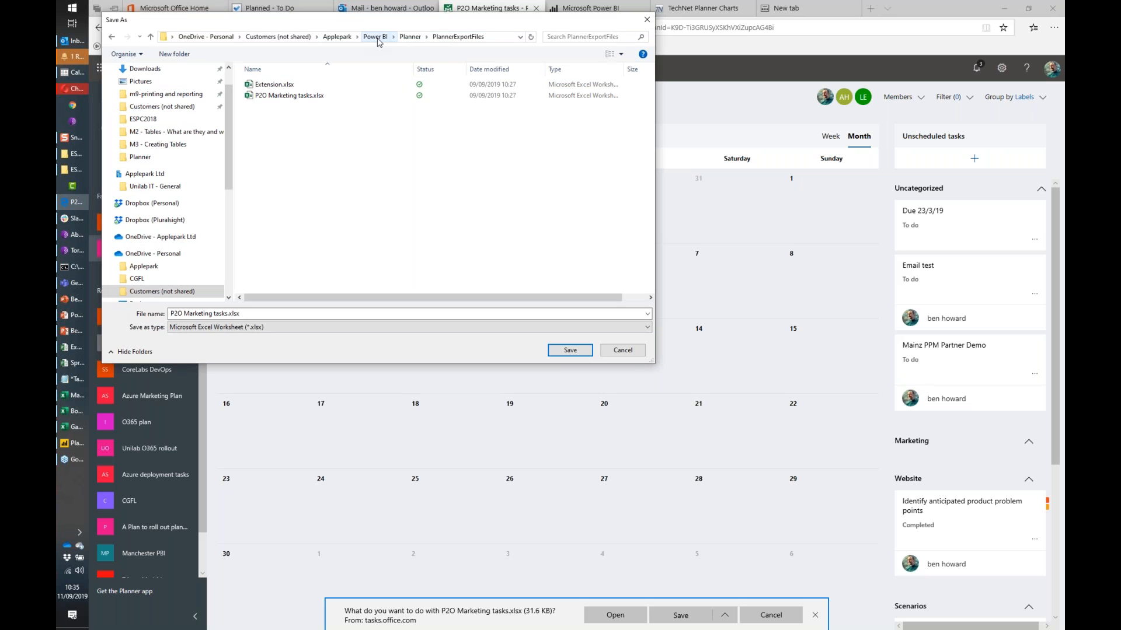
pyautogui.click(325, 97)
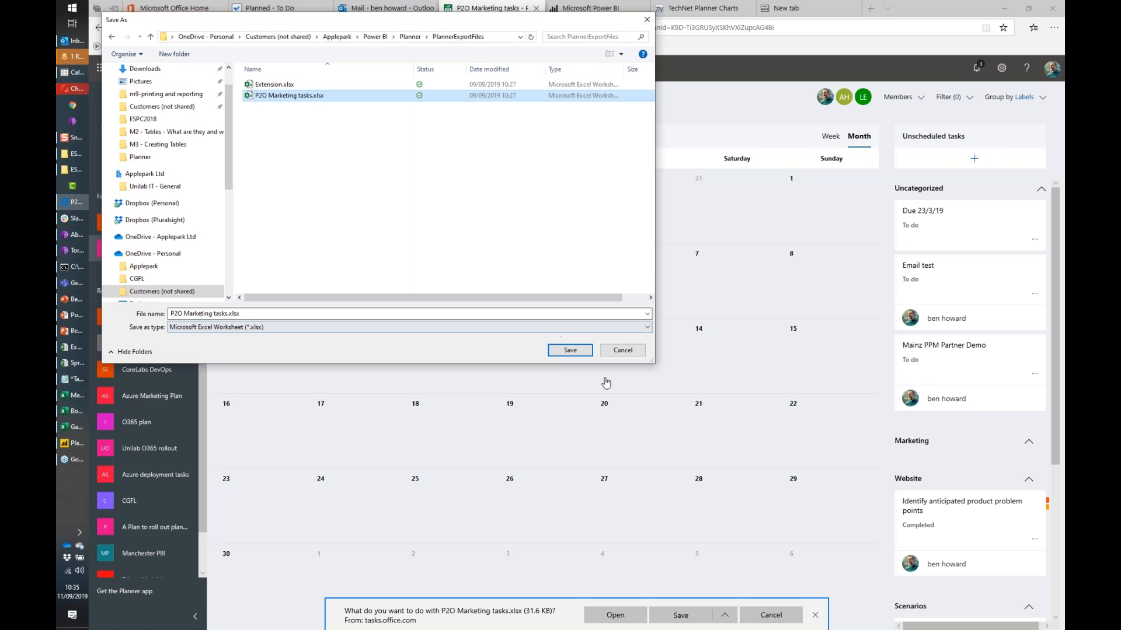
pyautogui.click(570, 351)
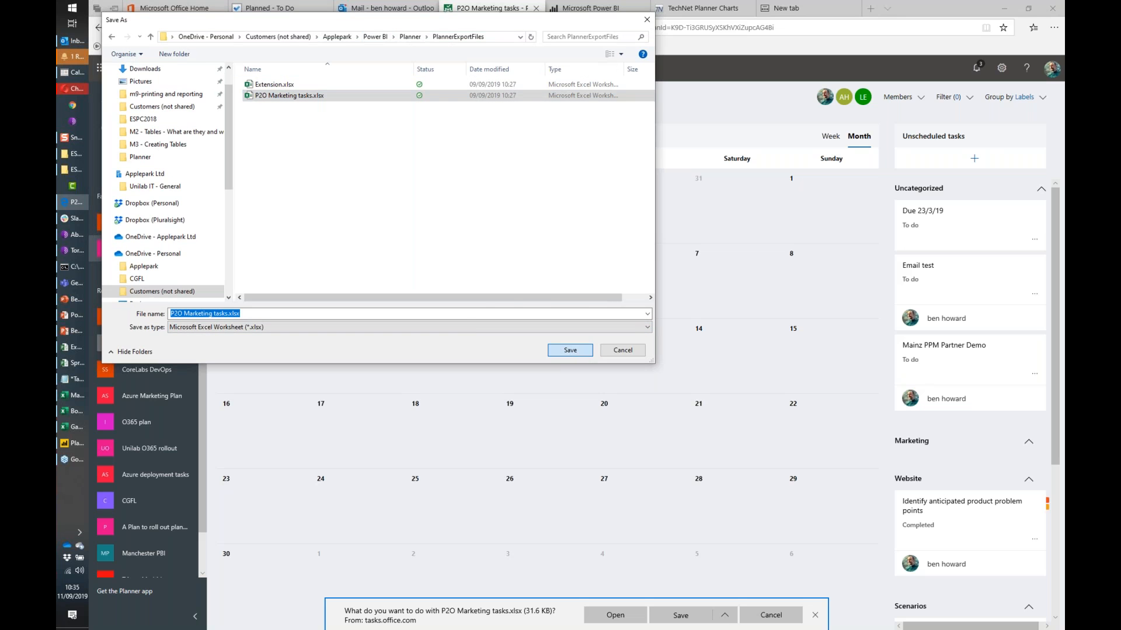
pyautogui.click(592, 324)
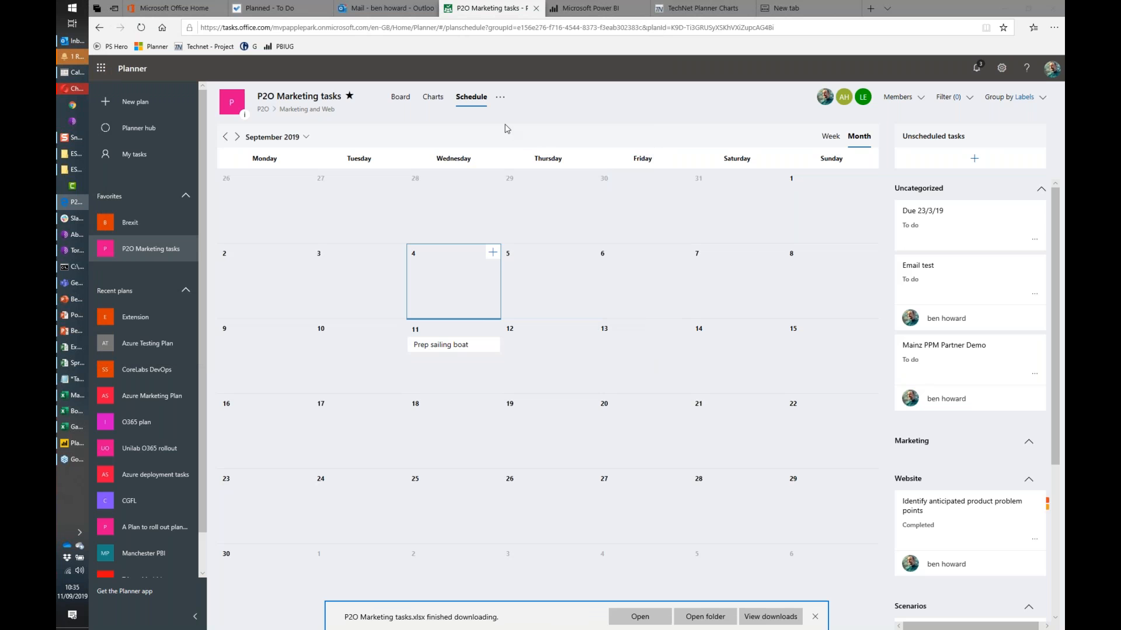
# Show the Planner hub, and switch to Power BI Desktop to refresh the Planner report's data.
pyautogui.click(143, 133)
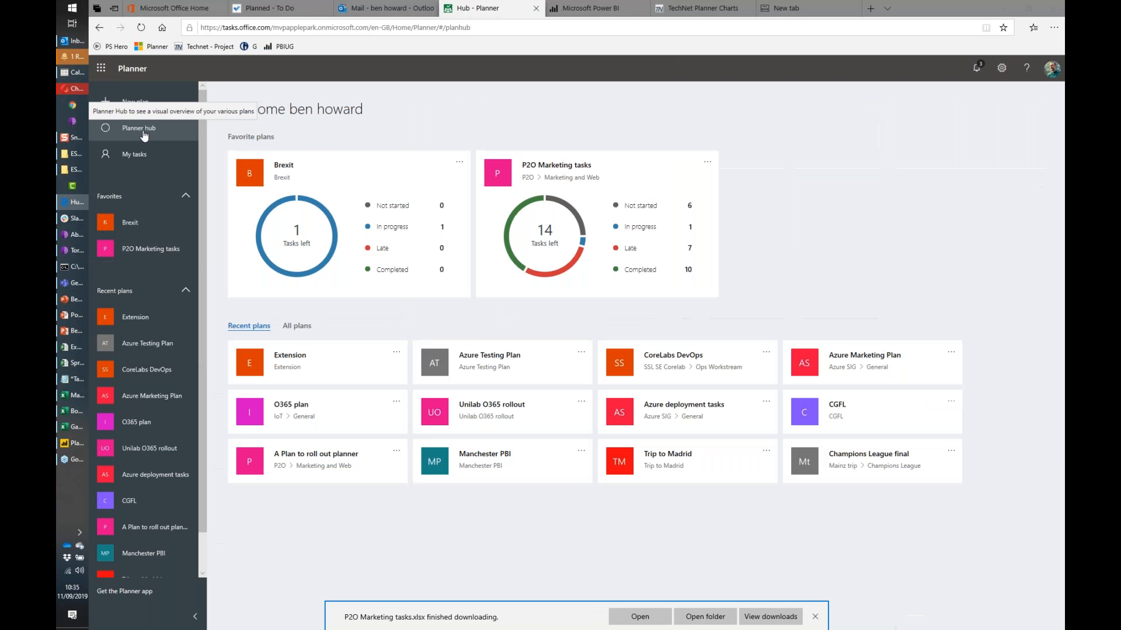
pyautogui.click(75, 447)
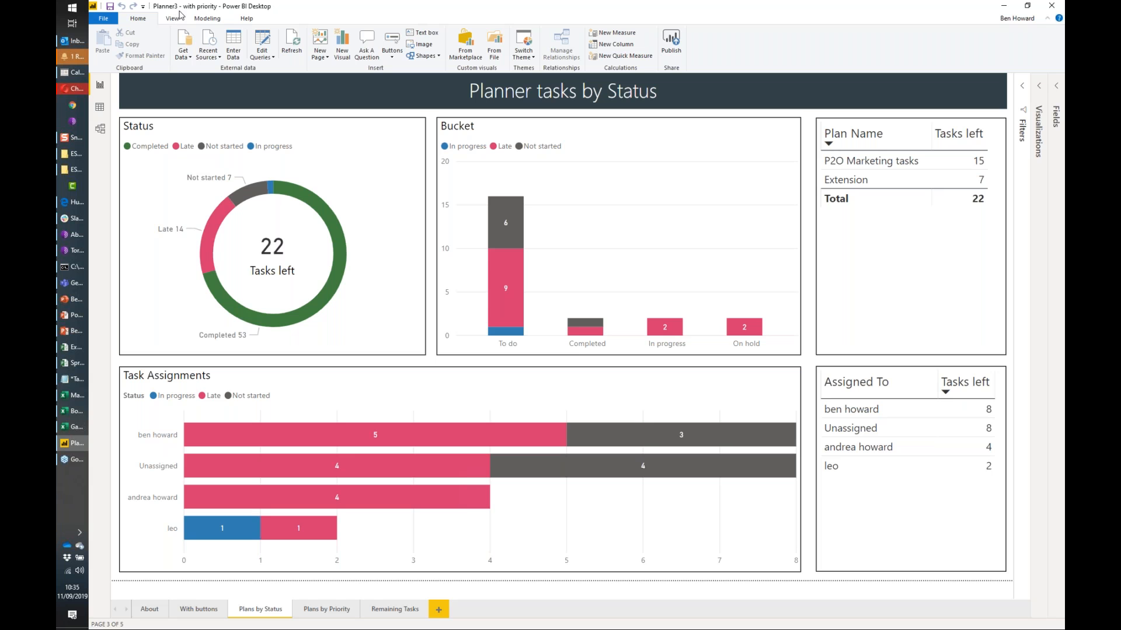
pyautogui.click(291, 44)
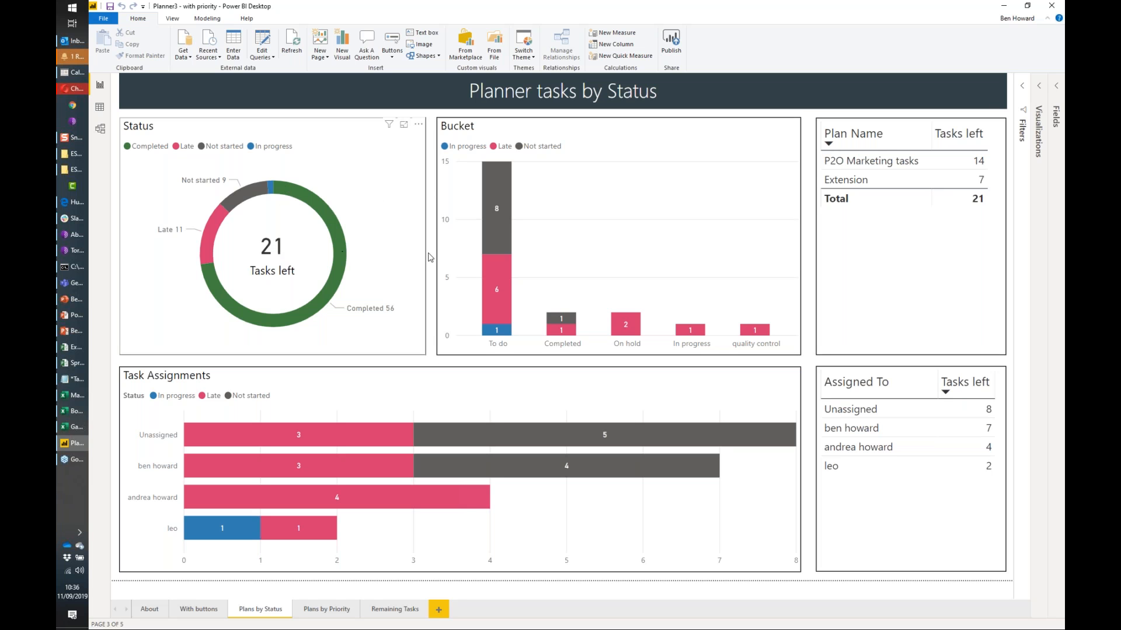
# Filter the Planner tasks by Status page to the P2O Marketing tasks plan and highlight "Status" in the page title.
pyautogui.click(845, 169)
pyautogui.click(845, 169)
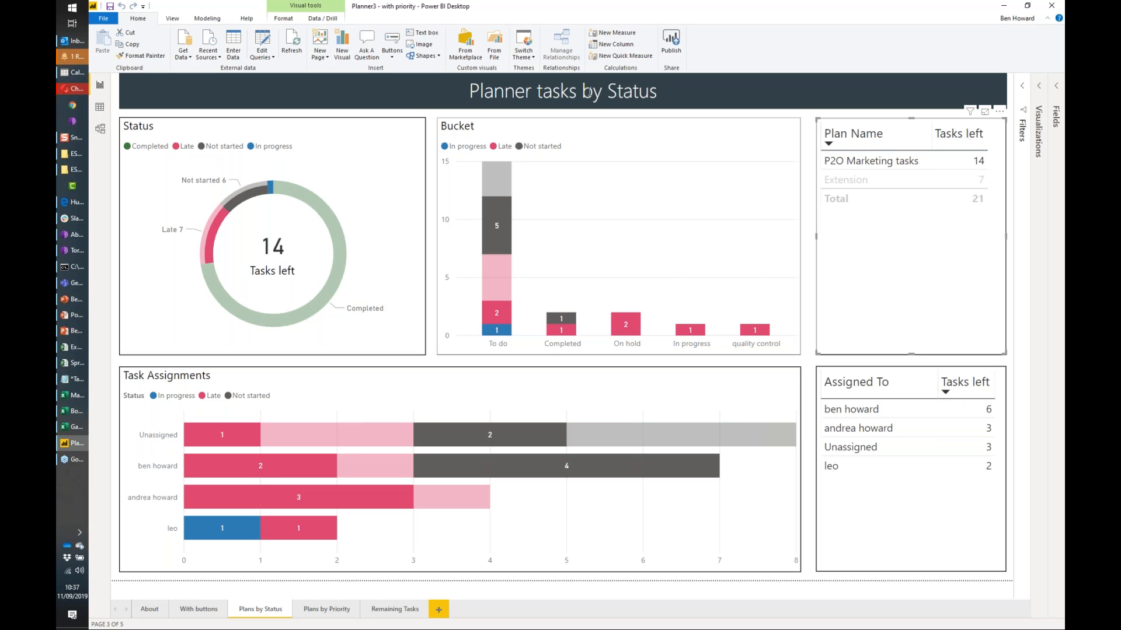
pyautogui.moveTo(607, 92); pyautogui.dragTo(658, 92)
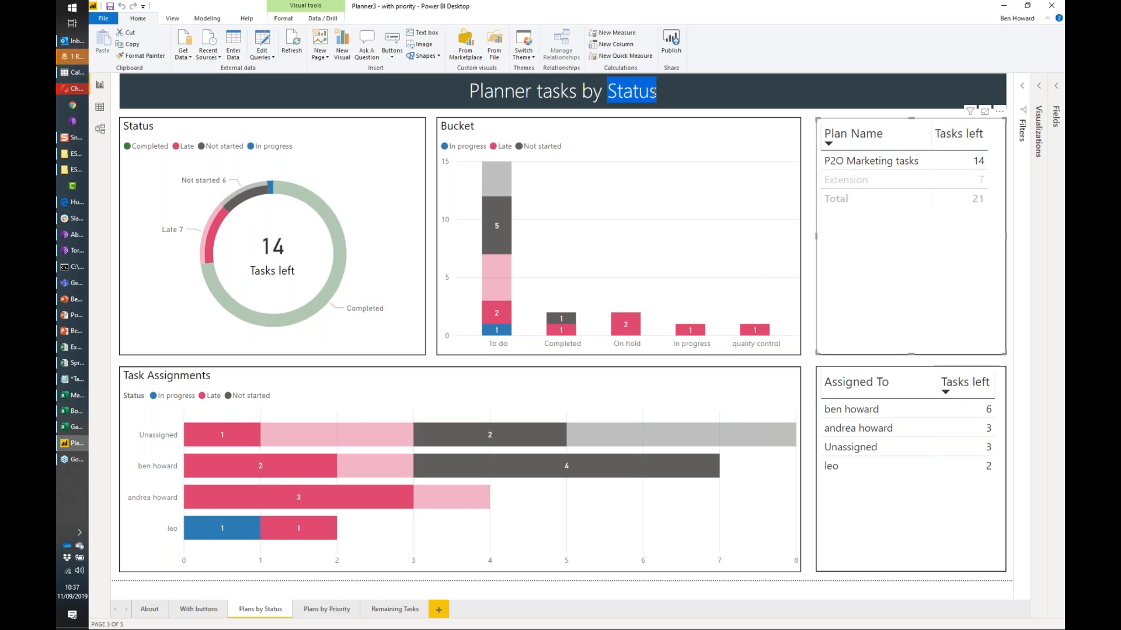
# Show the Plans by Priority page and drill through from the second assignee's Important segment in Task Assignments to Remaining Tasks.
pyautogui.click(343, 611)
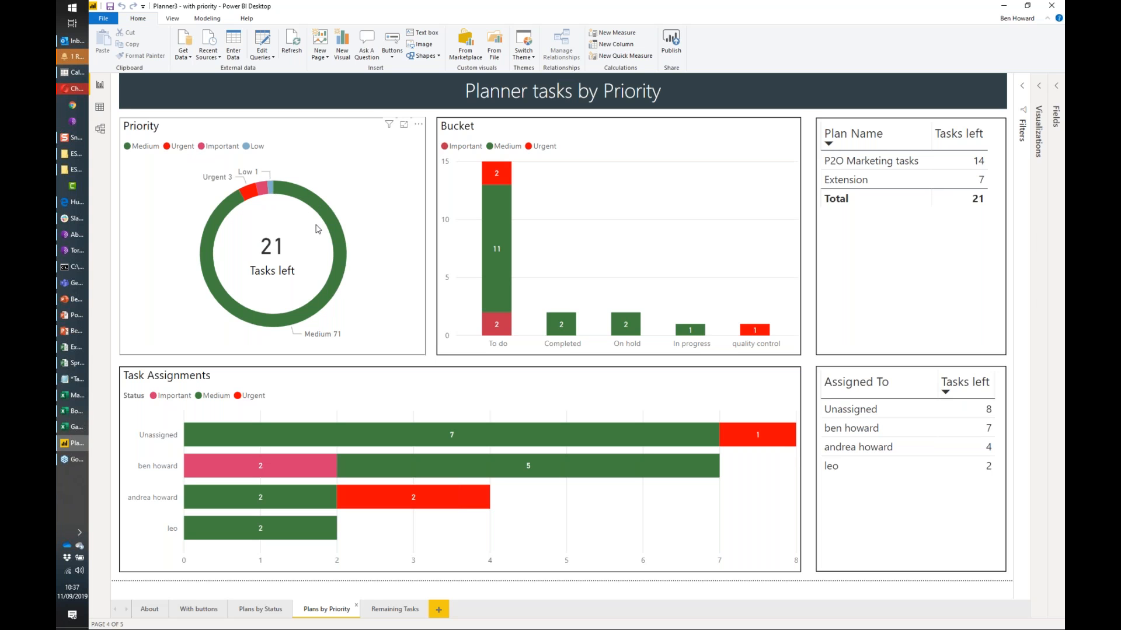
pyautogui.rightClick(167, 470)
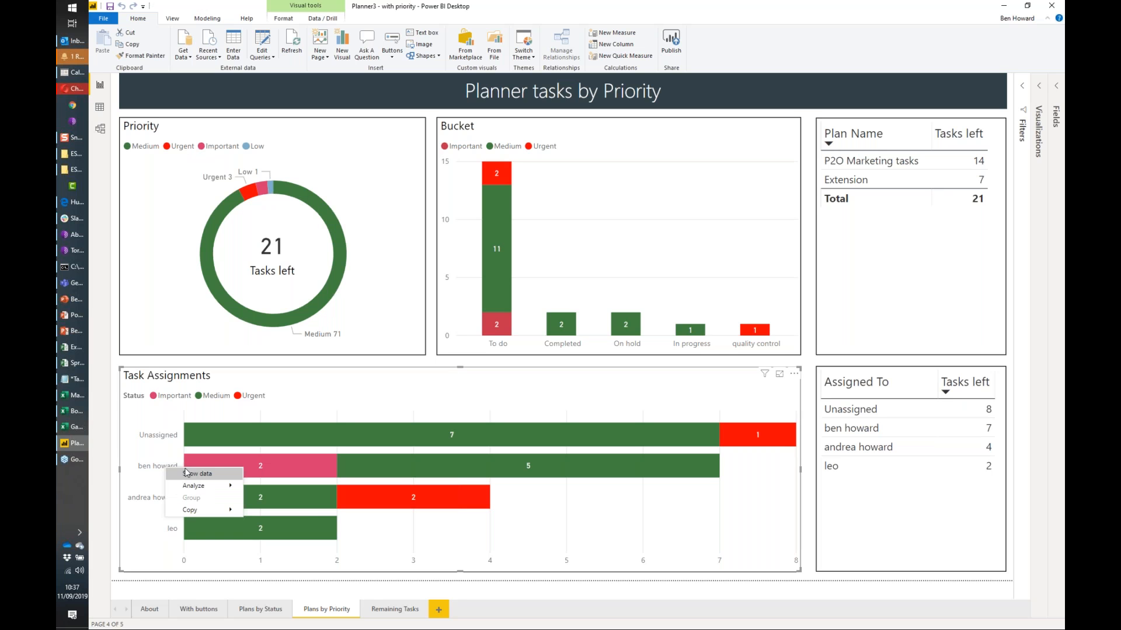
pyautogui.rightClick(231, 465)
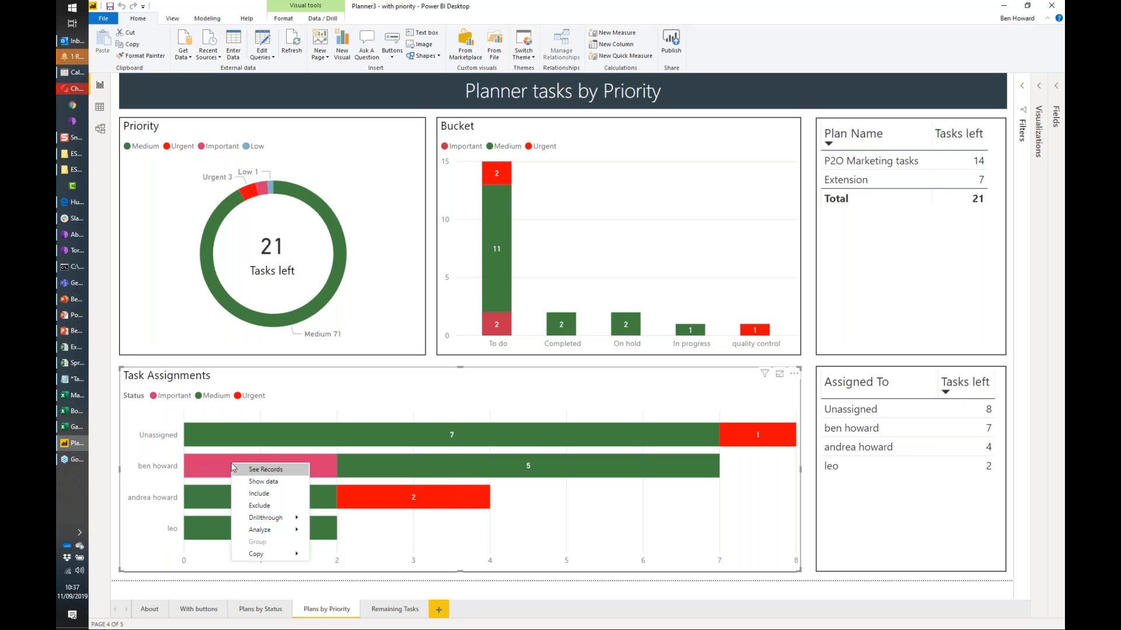
pyautogui.moveTo(260, 519)
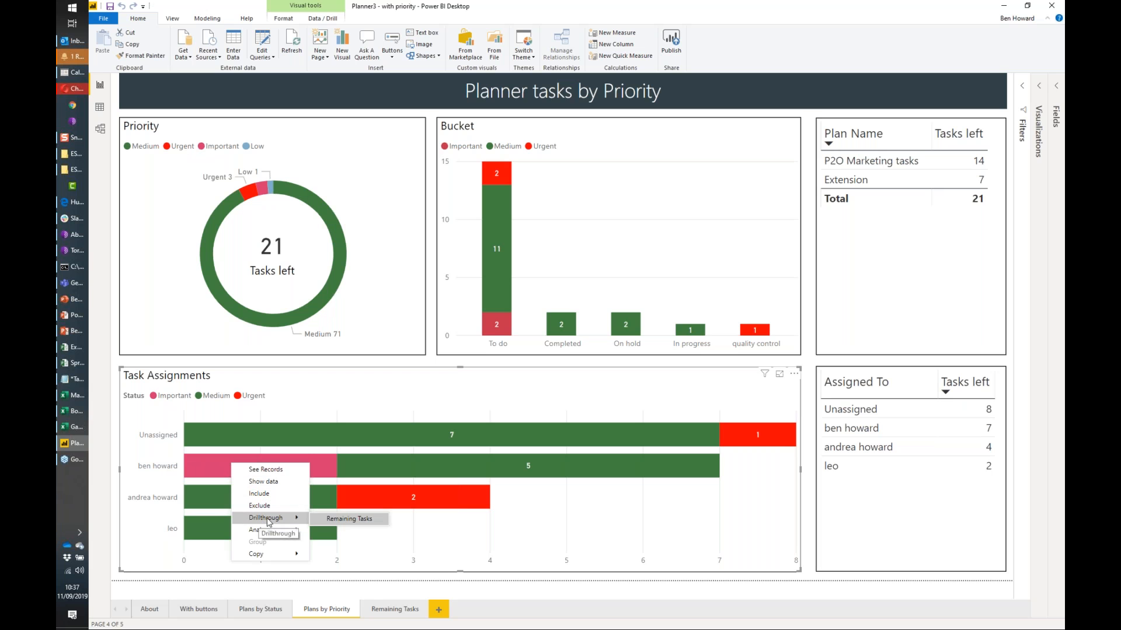
pyautogui.click(341, 521)
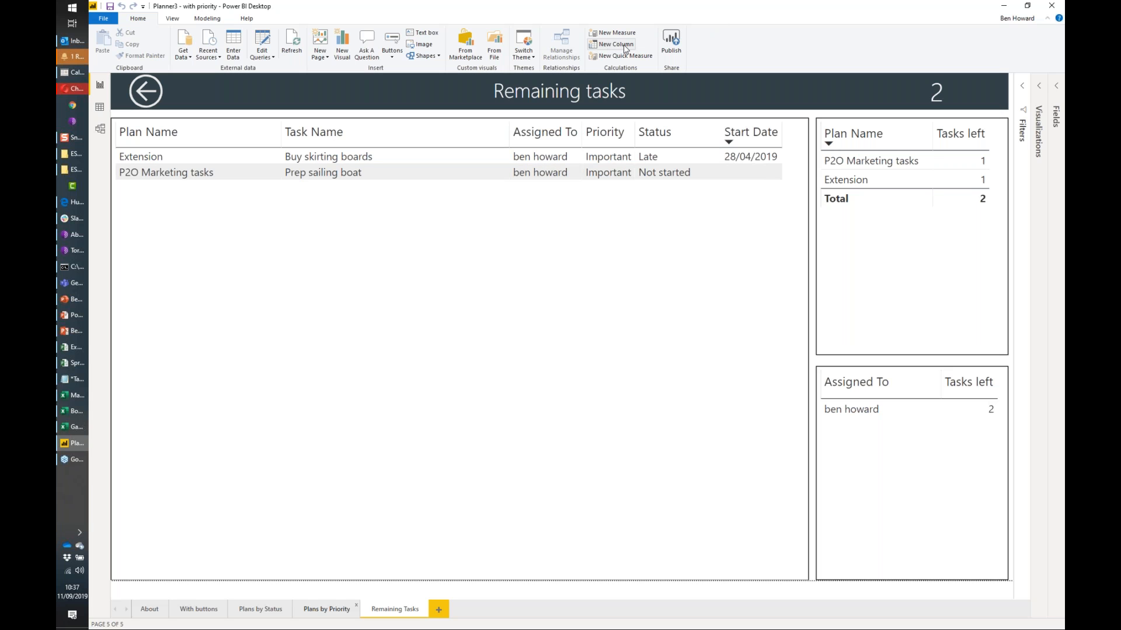
# Switch to the published Power BI report in the browser and show its Remaining Tasks page.
pyautogui.click(1000, 6)
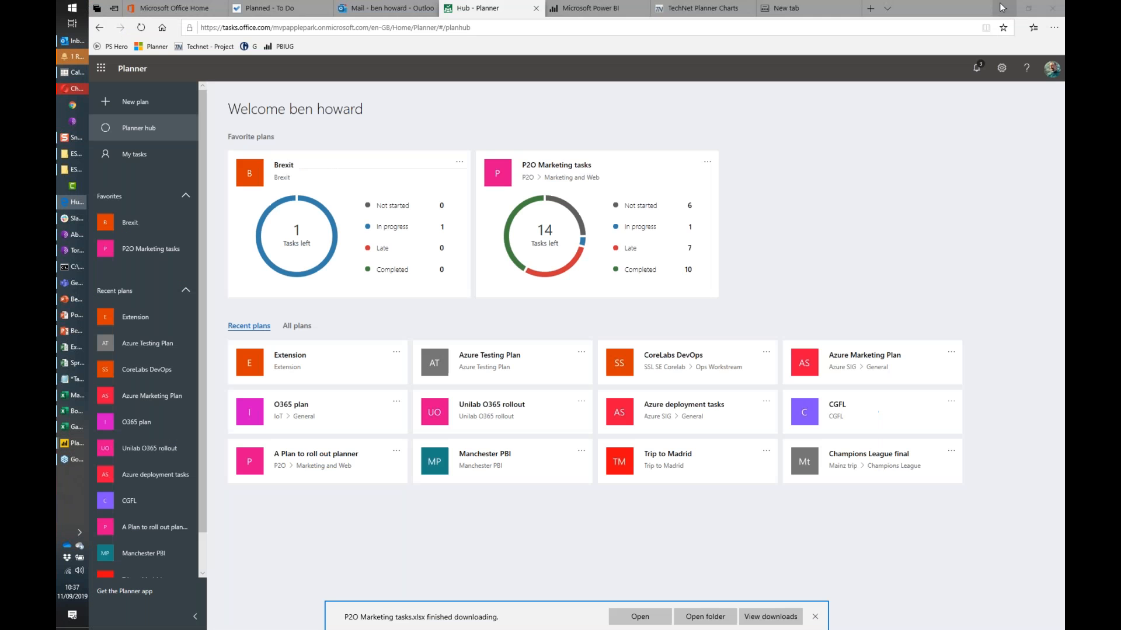
pyautogui.click(616, 9)
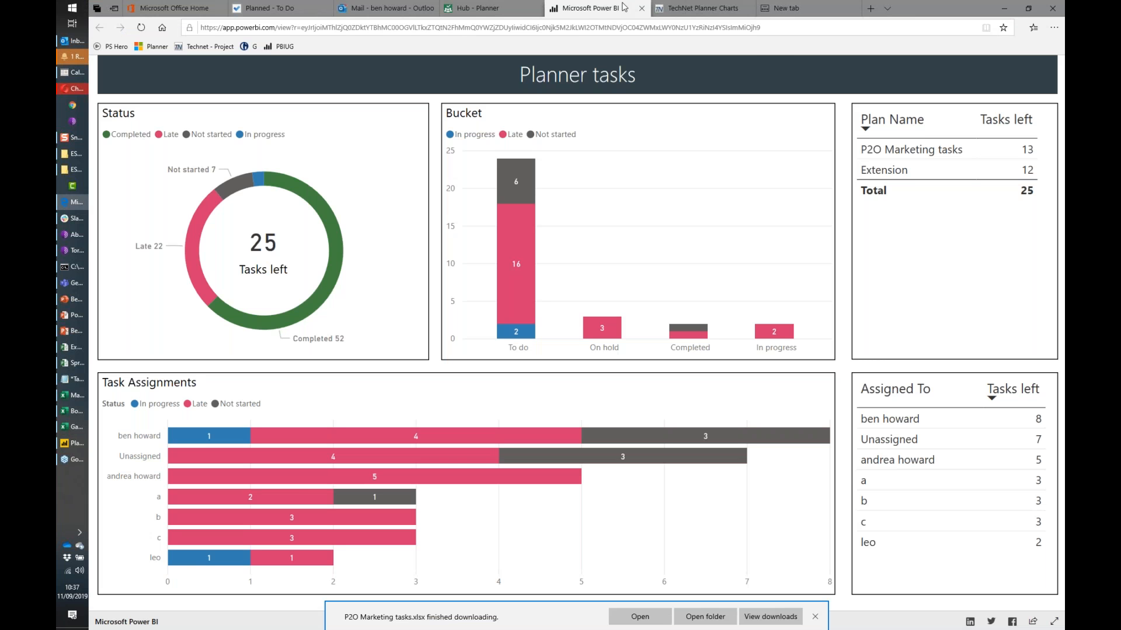
pyautogui.moveTo(761, 27); pyautogui.dragTo(202, 28)
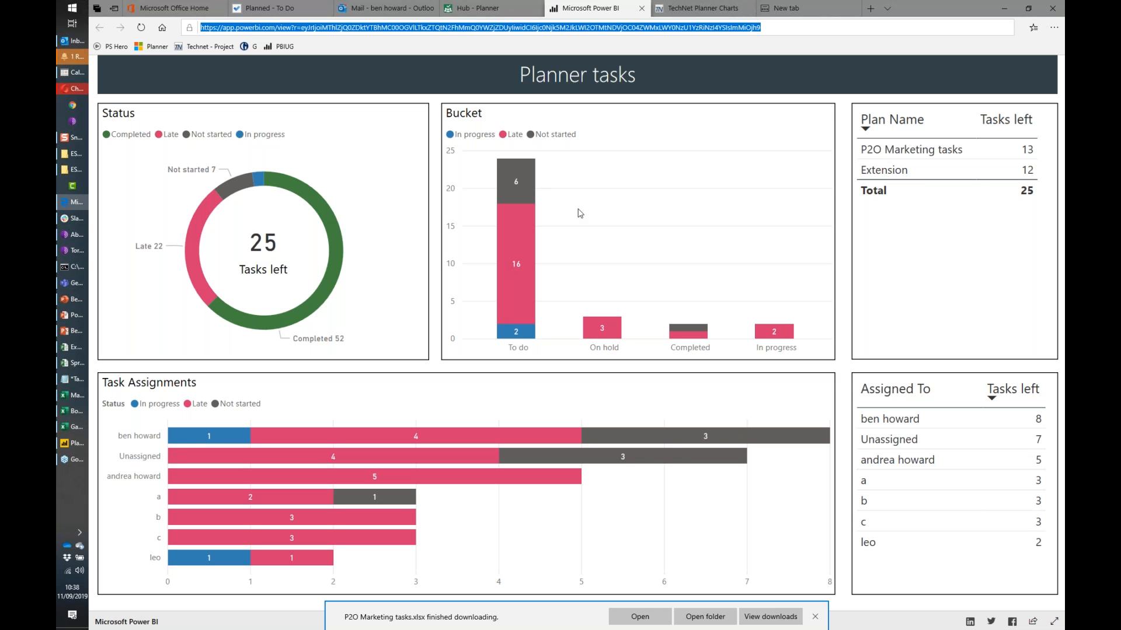
pyautogui.click(815, 617)
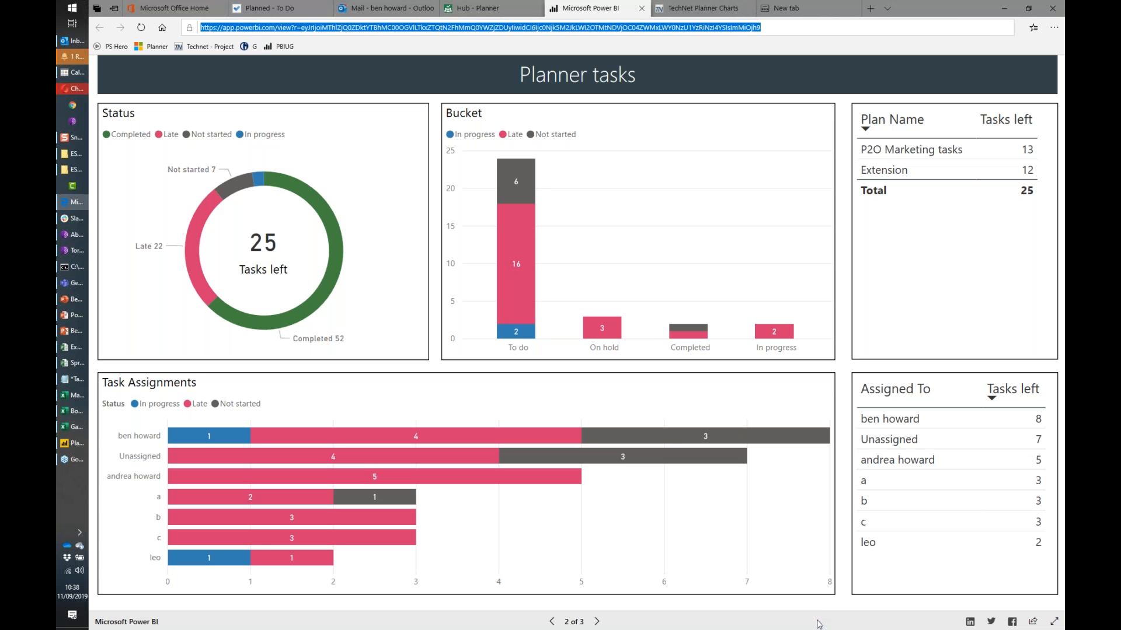
pyautogui.click(573, 621)
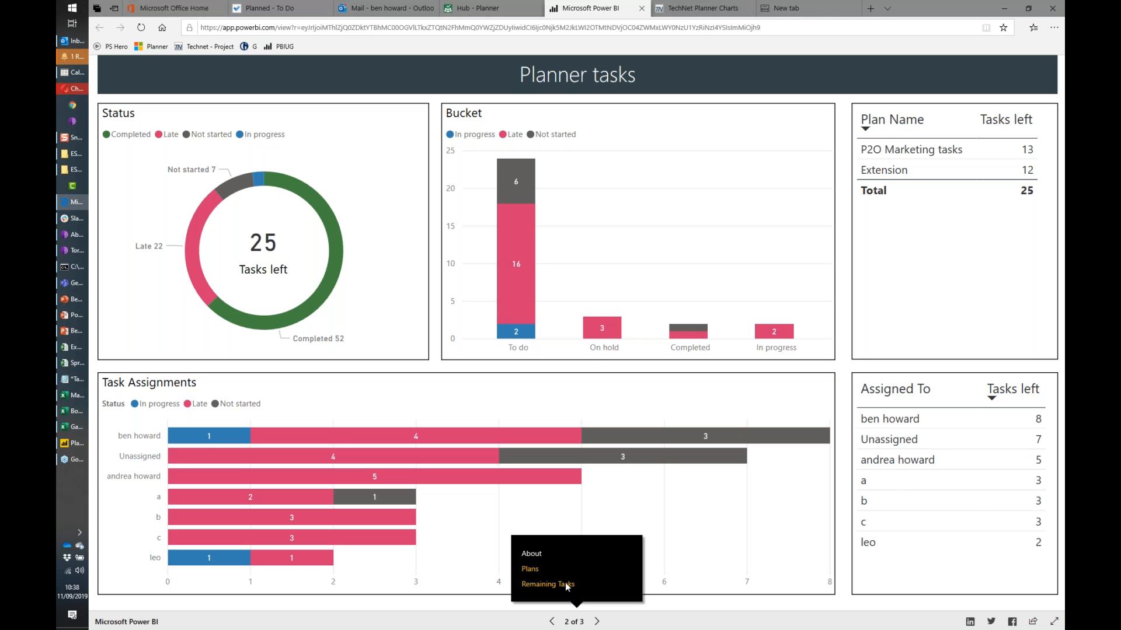
pyautogui.click(566, 583)
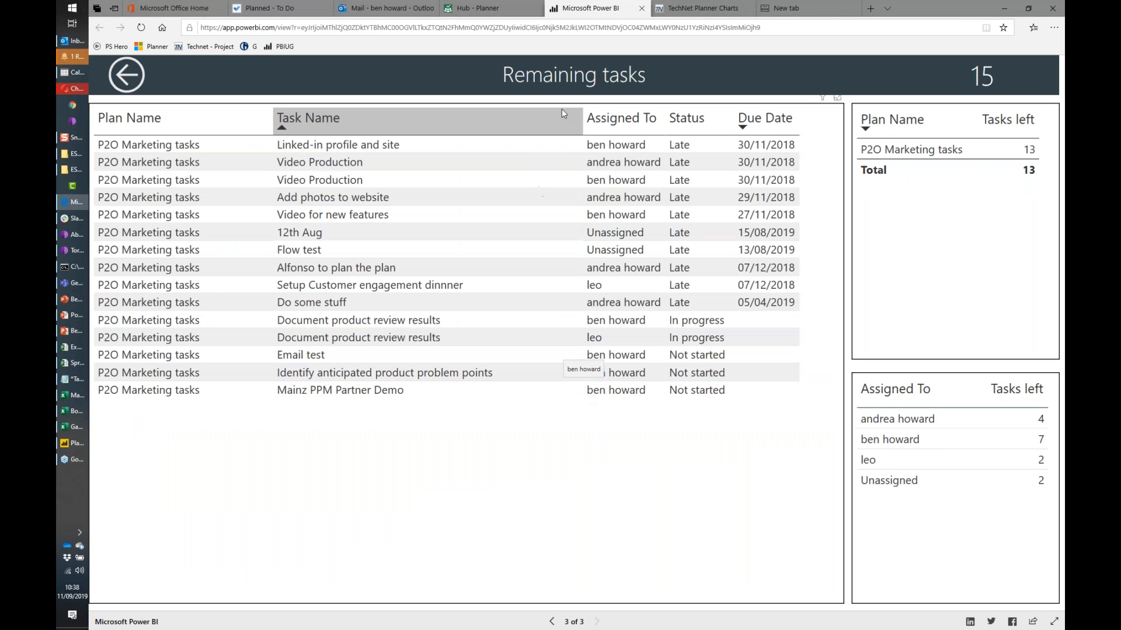
# Review the TechNet Planner Charts page, including the PlannerV3.pbit download, description and report previews.
pyautogui.click(685, 11)
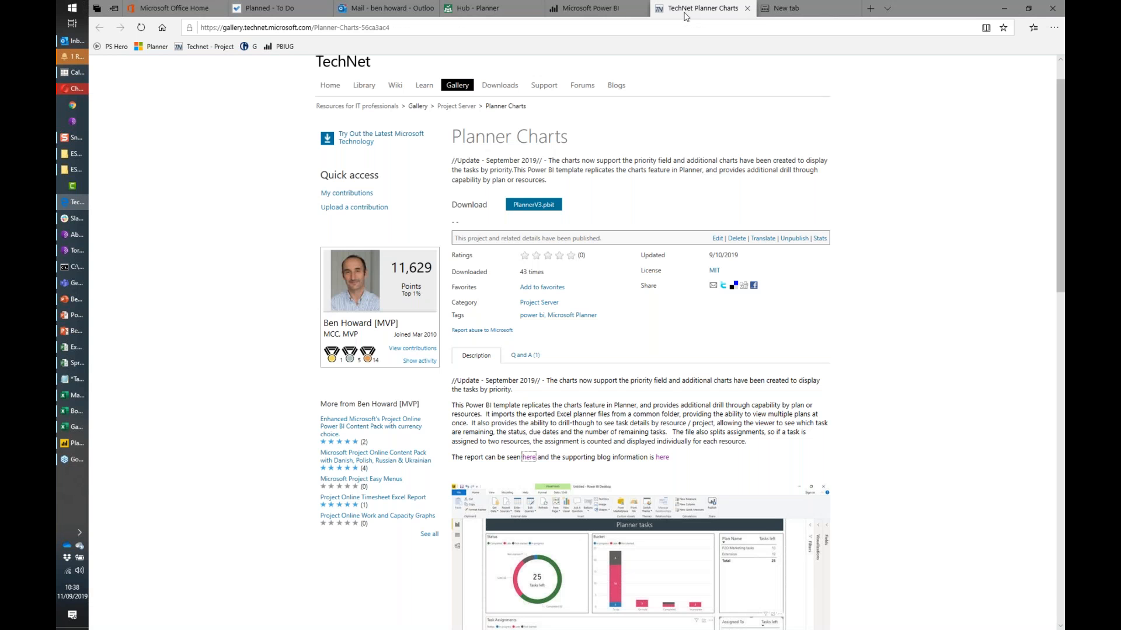
pyautogui.click(547, 208)
pyautogui.scroll(-15, 650, 361)
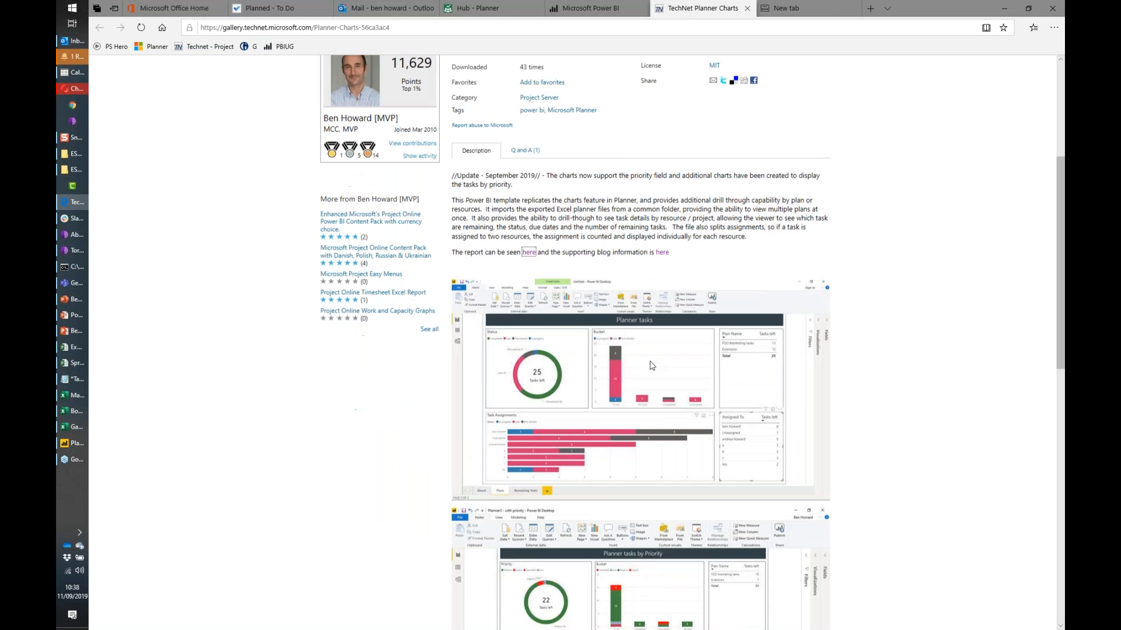
pyautogui.scroll(15, 650, 361)
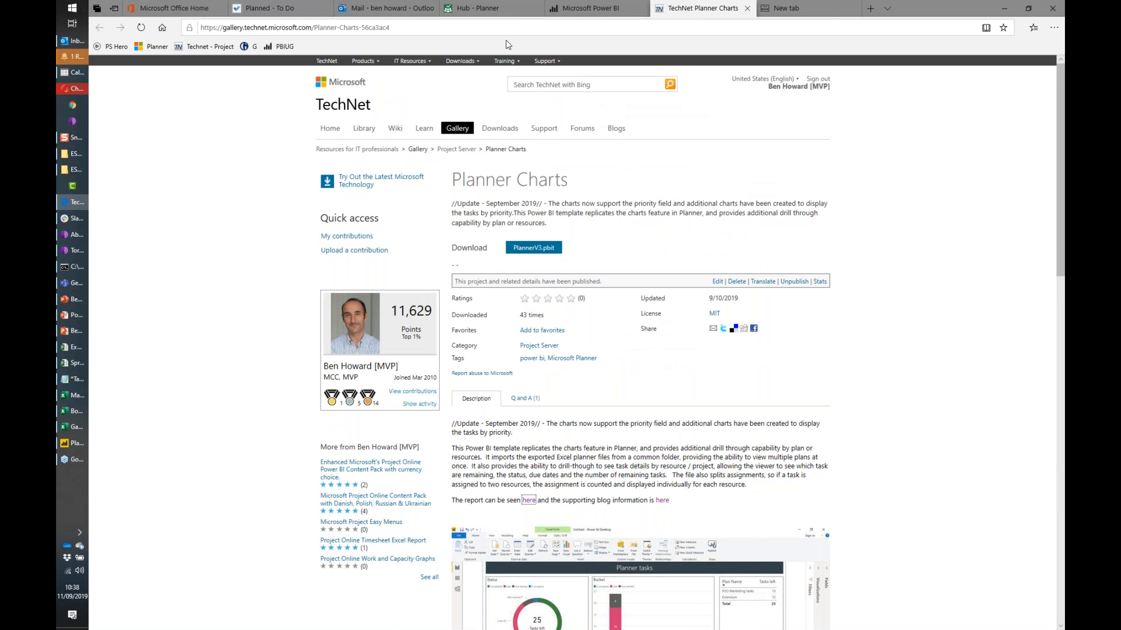
# Switch to the Planned list in To Do and highlight to-do.office.com in its web address.
pyautogui.click(292, 15)
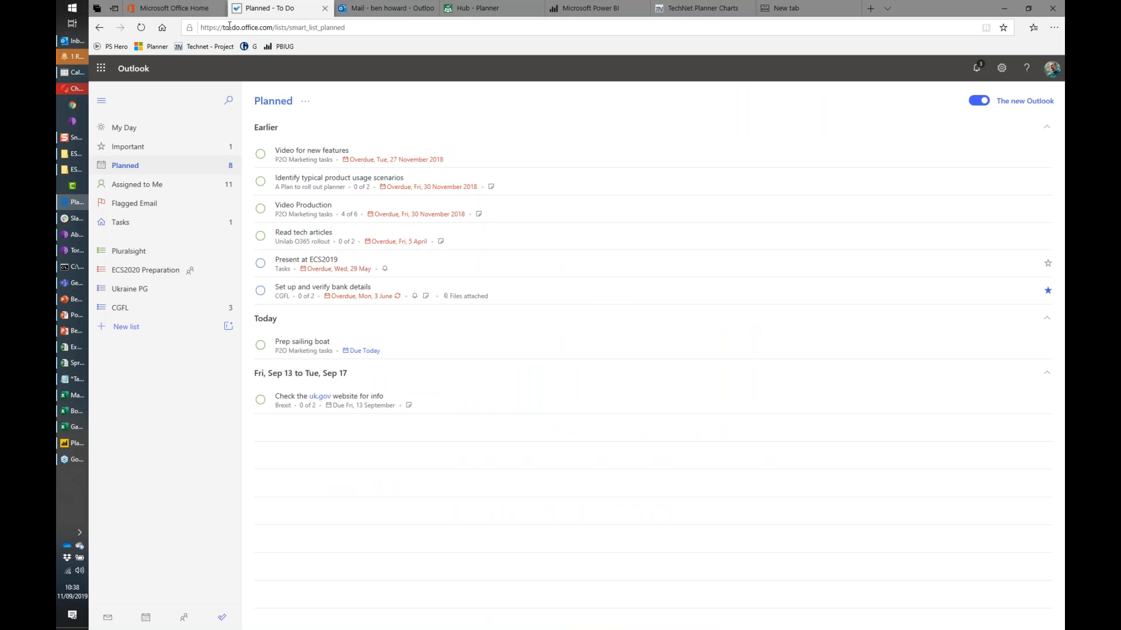
pyautogui.moveTo(220, 28); pyautogui.dragTo(275, 29)
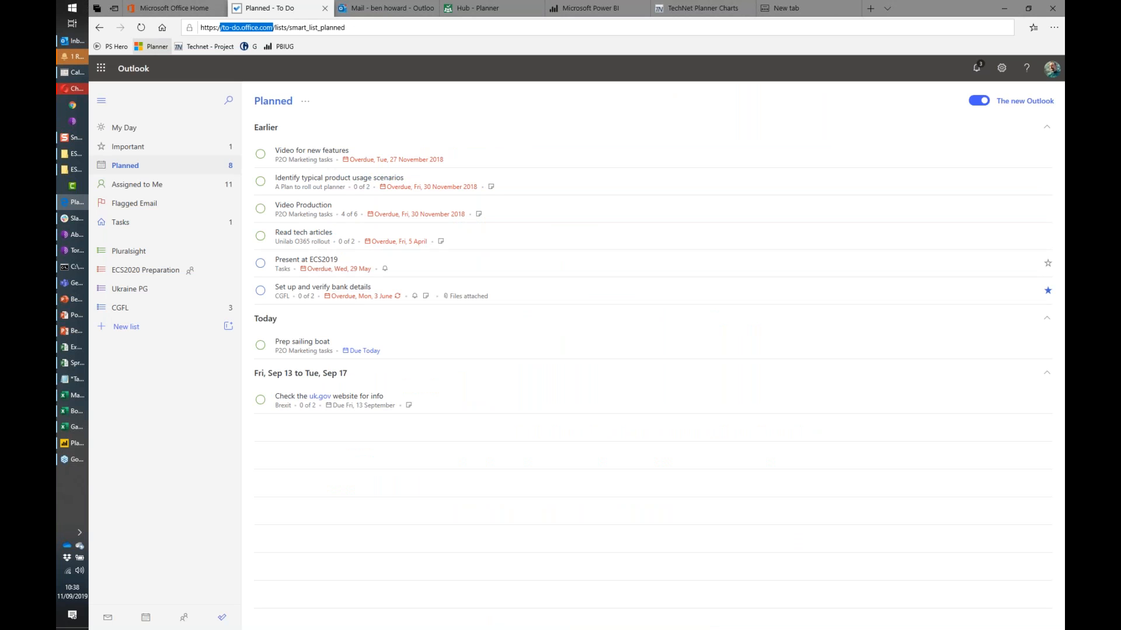
# Look through the complete list of Office 365 apps for To-Do and open the page for exploring all apps.
pyautogui.click(100, 69)
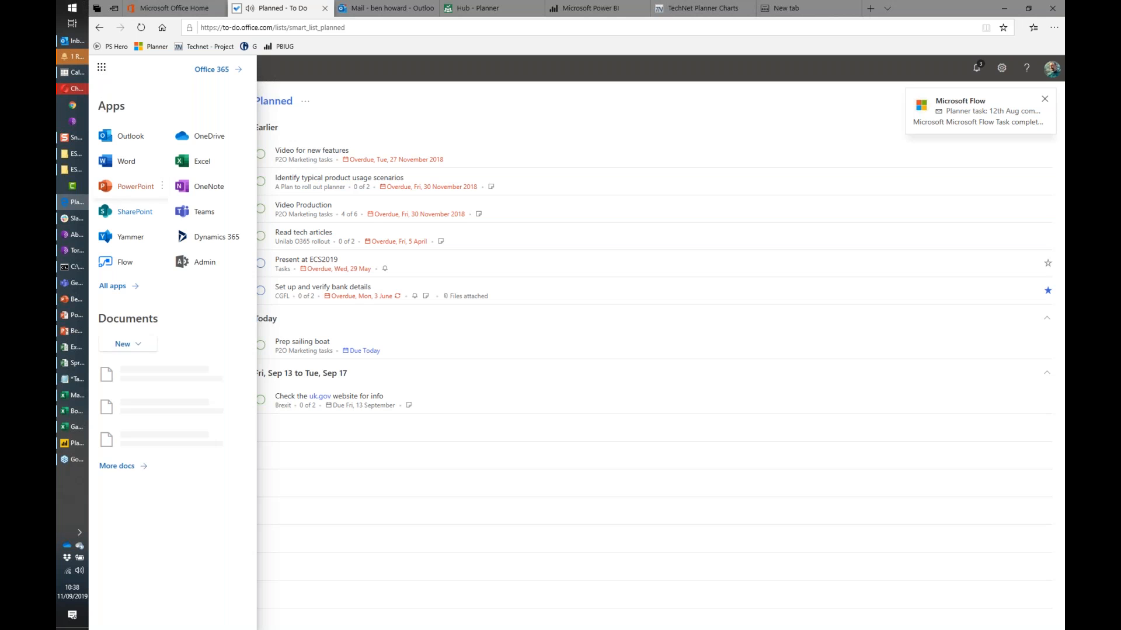
pyautogui.click(118, 290)
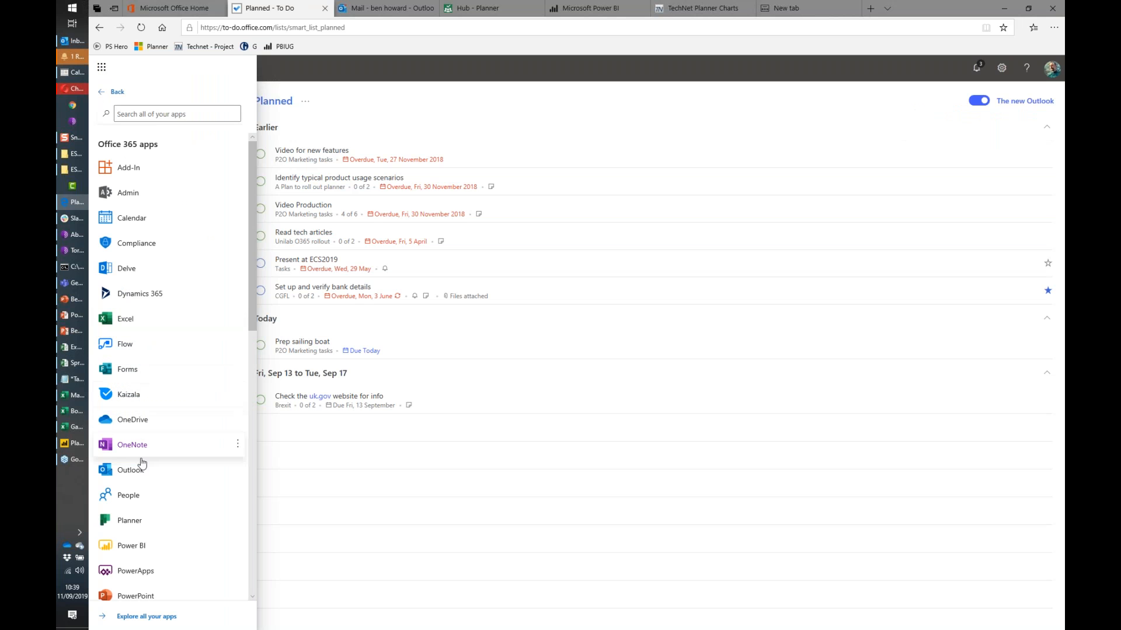
pyautogui.scroll(-5, 142, 463)
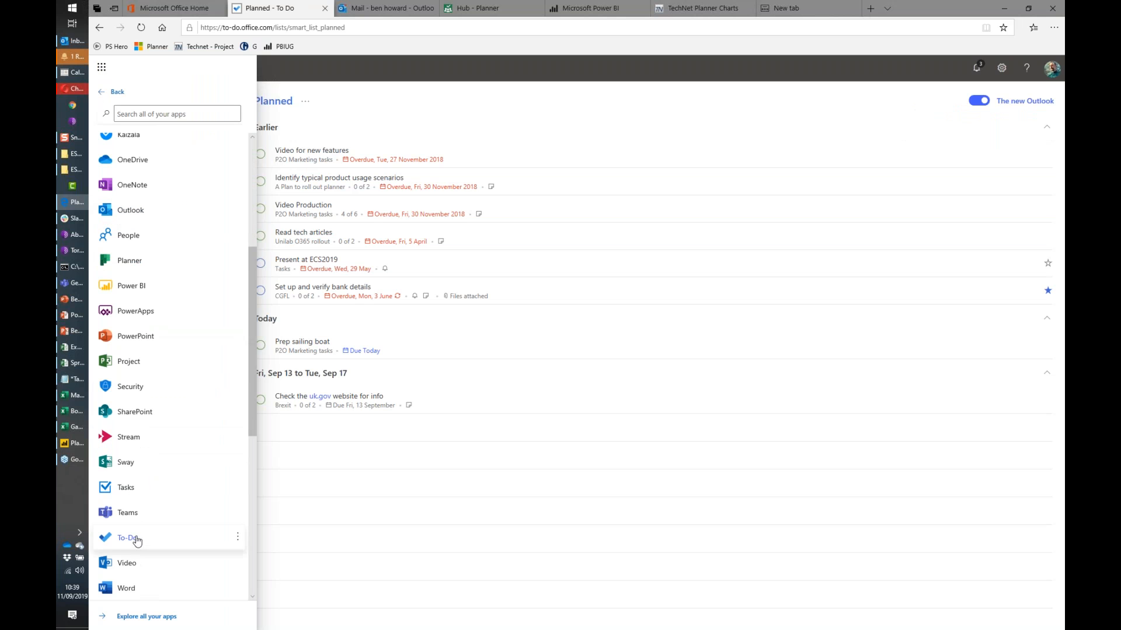
pyautogui.scroll(-2, 156, 555)
pyautogui.click(162, 616)
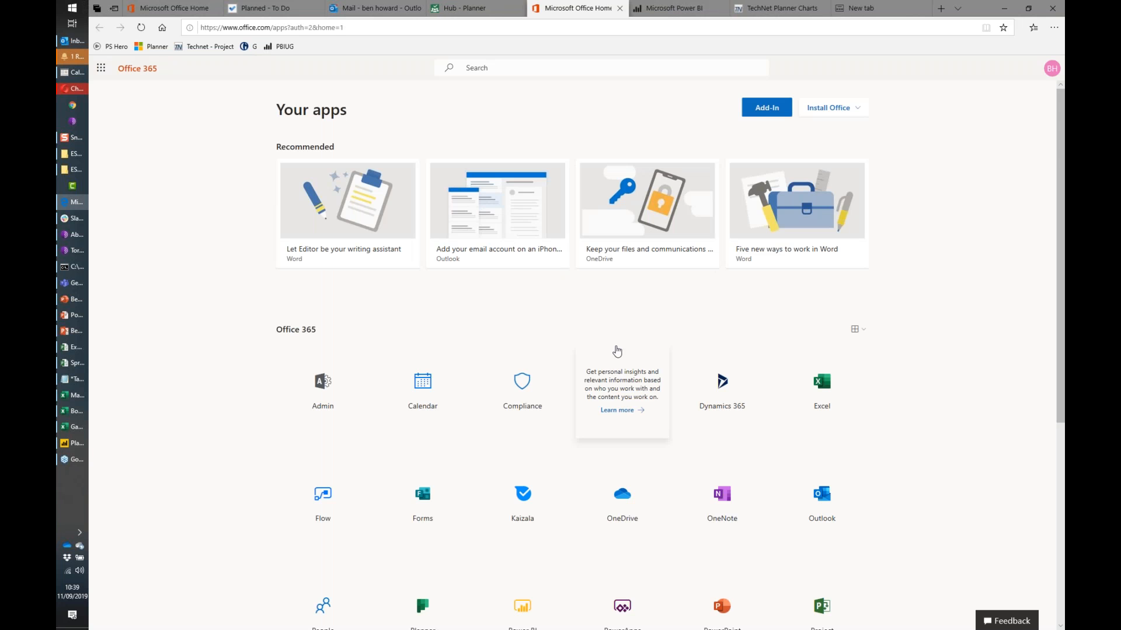
# Open Tasks from the Office 365 apps on the page and sign in with the first listed account.
pyautogui.scroll(-3, 619, 350)
pyautogui.scroll(-3, 619, 350)
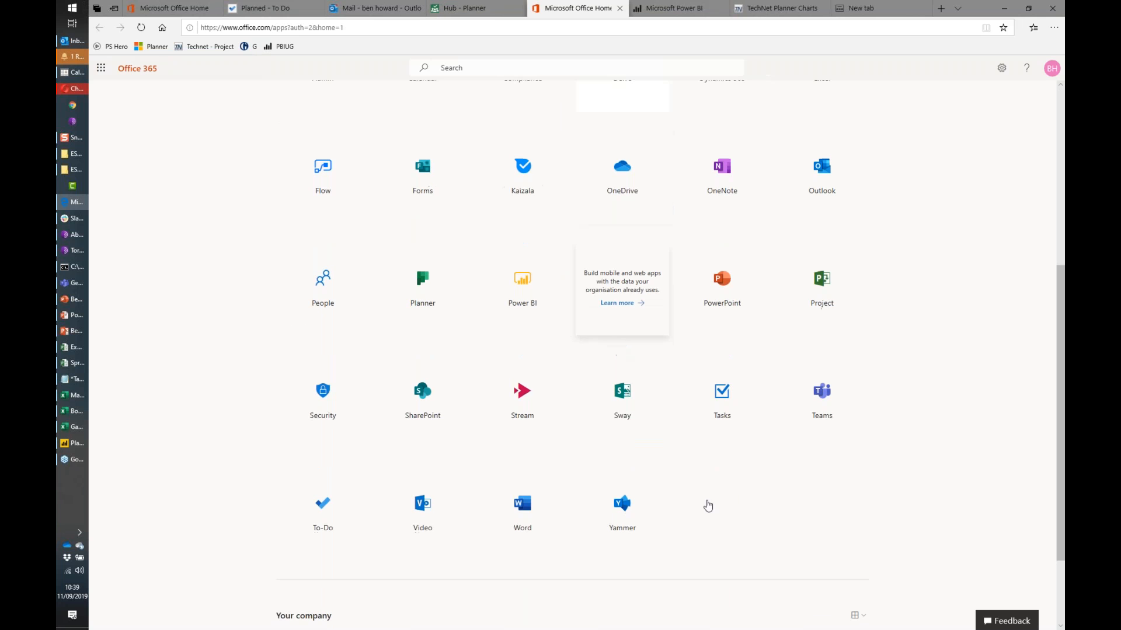
pyautogui.moveTo(719, 394)
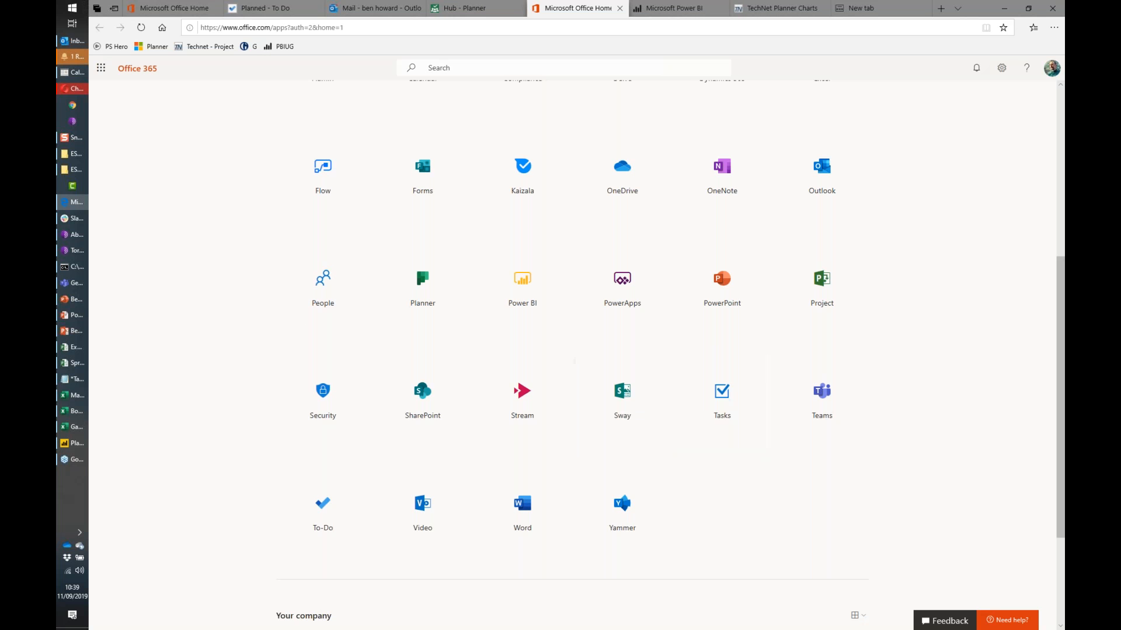
pyautogui.click(730, 395)
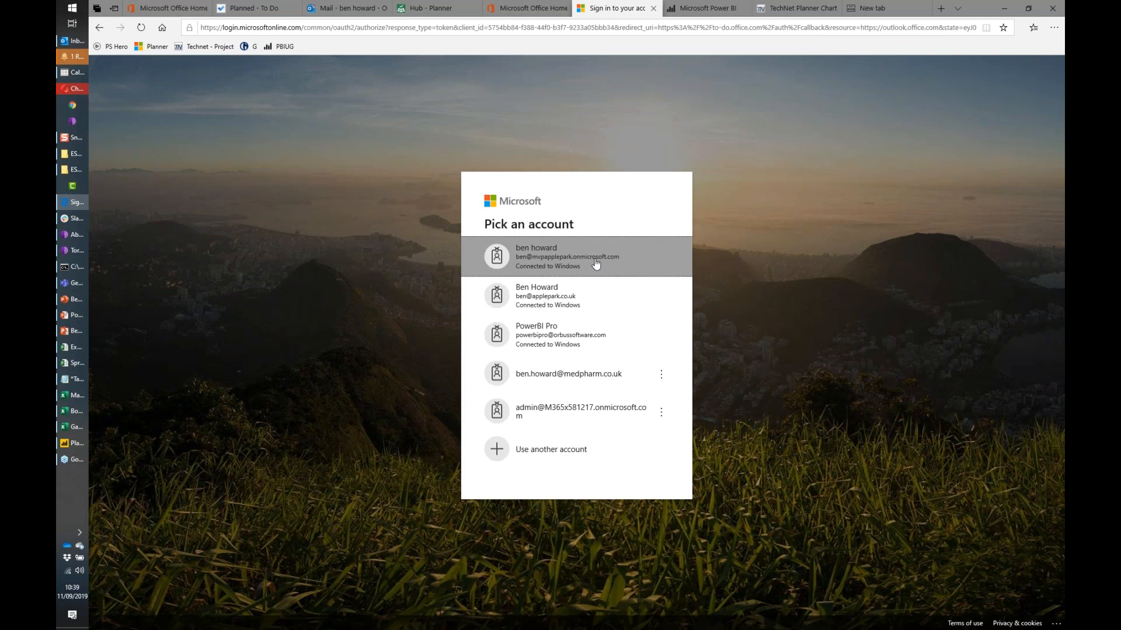
pyautogui.click(595, 264)
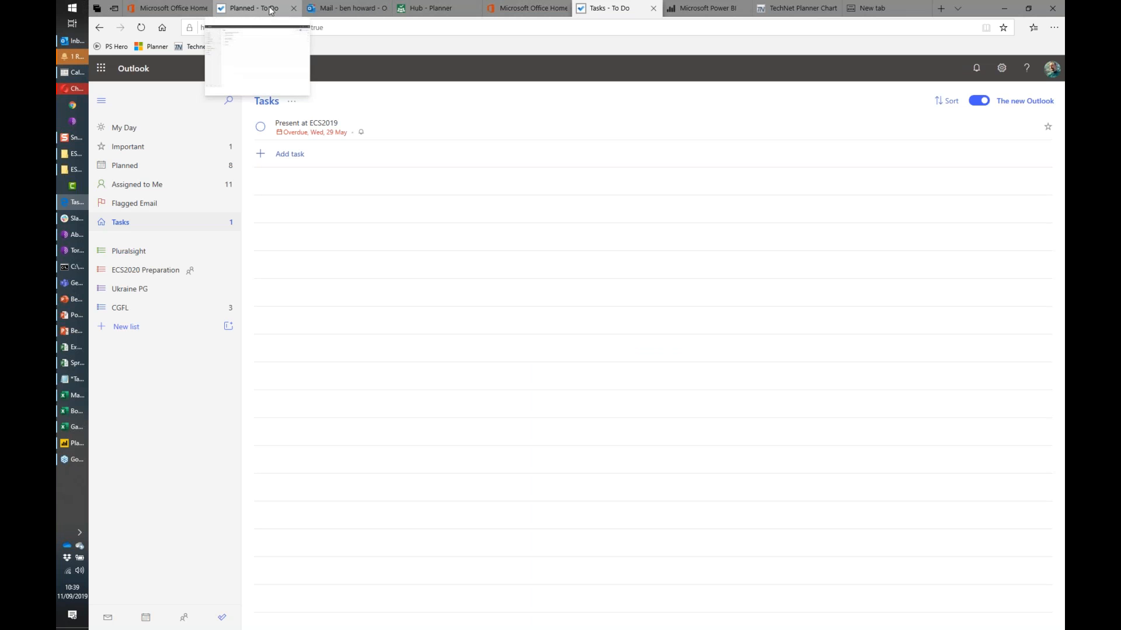
# Compare the Planned list in Tasks with the one in the original To Do session, and open the Assigned to Me list in Tasks.
pyautogui.click(133, 165)
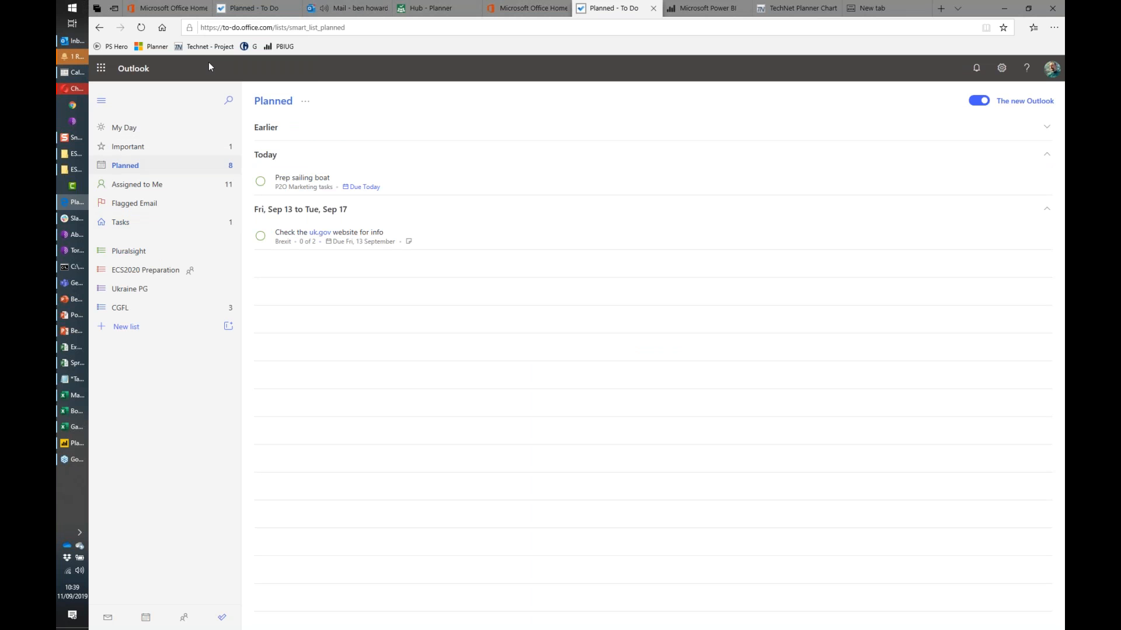
pyautogui.click(237, 14)
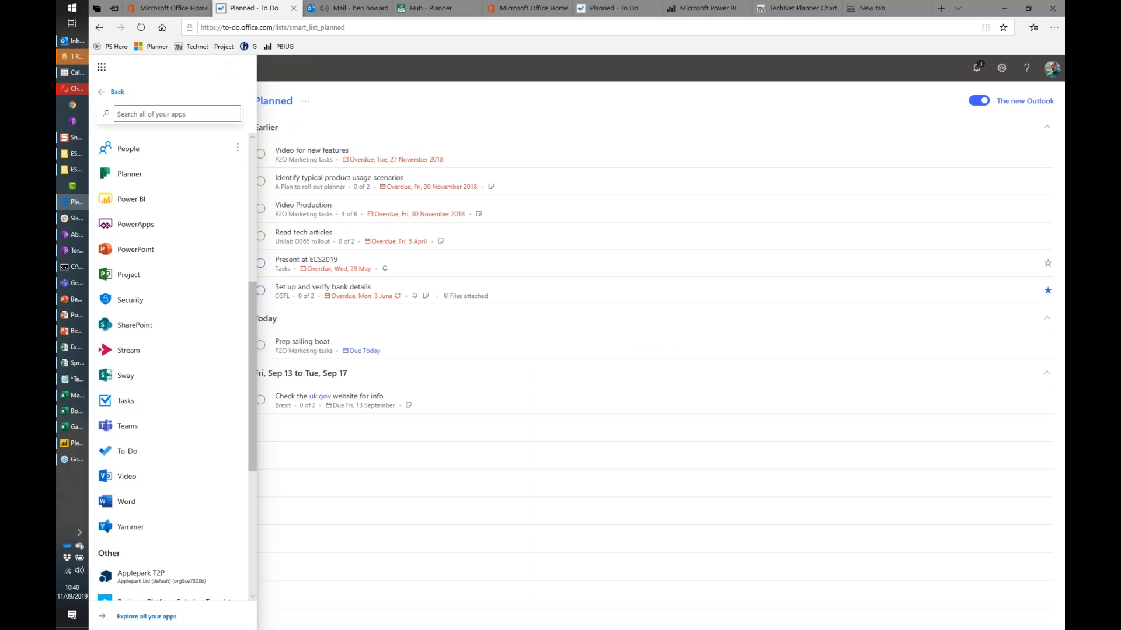
pyautogui.click(320, 71)
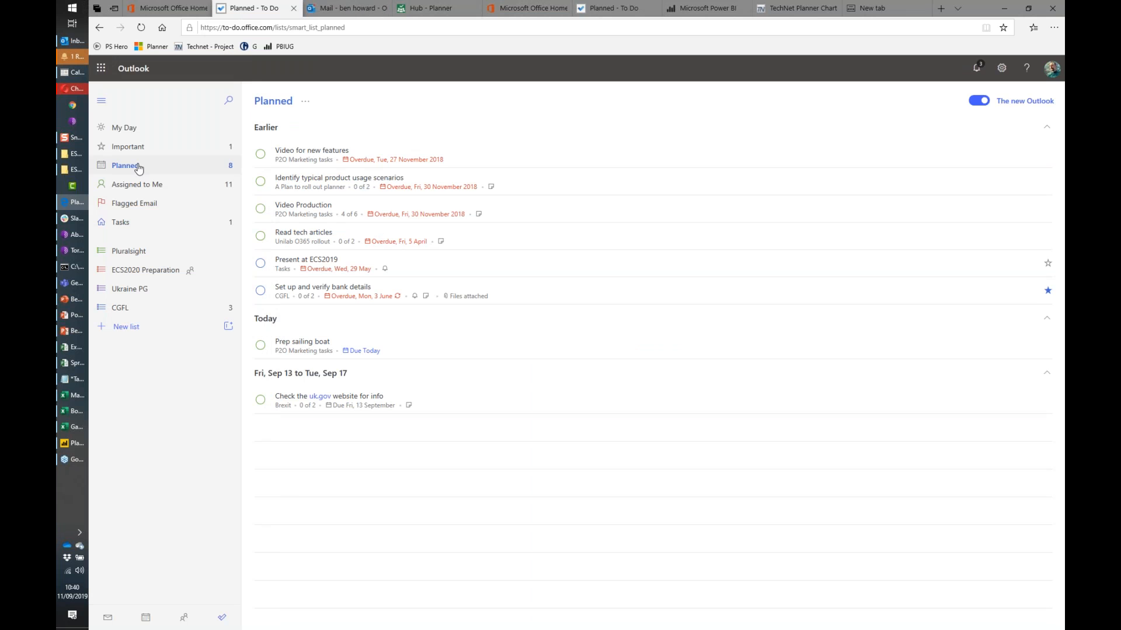
pyautogui.click(594, 9)
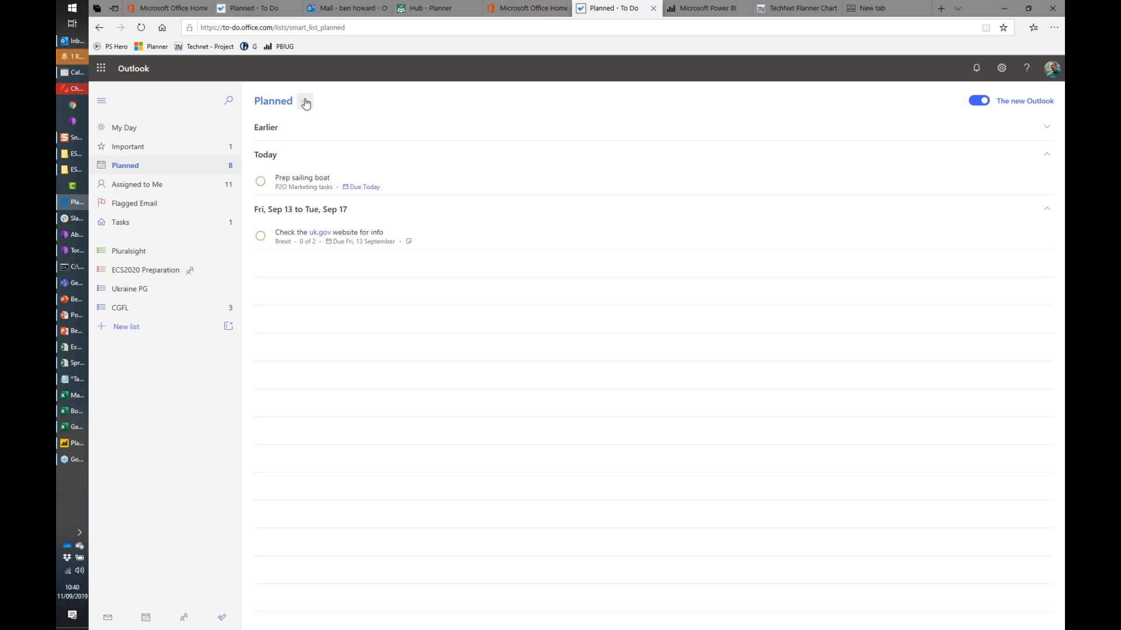
pyautogui.click(193, 186)
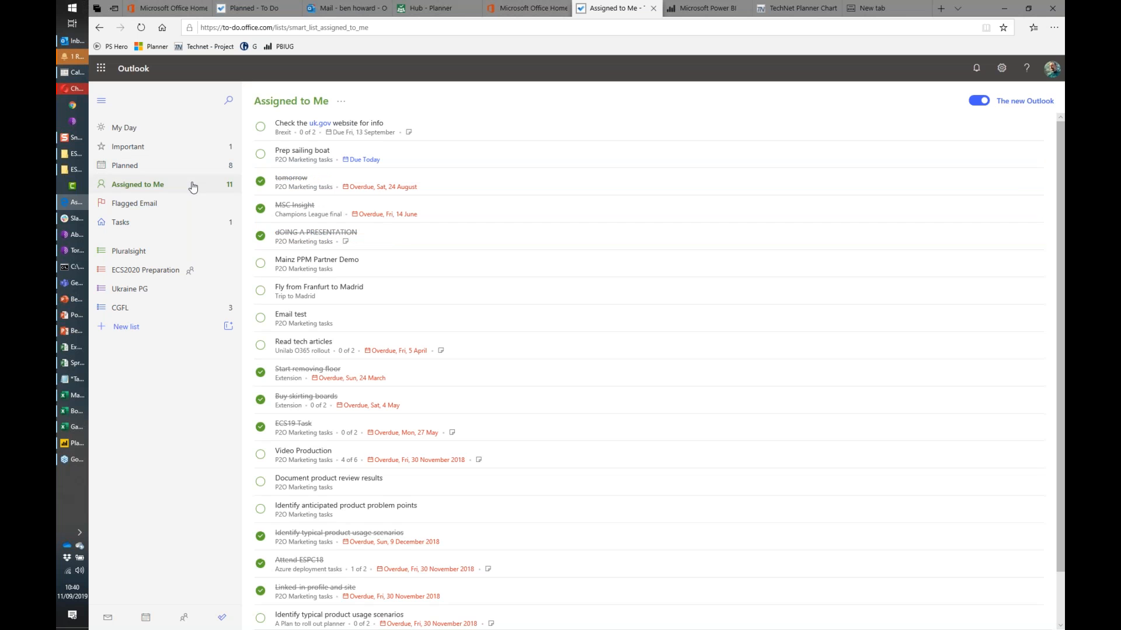
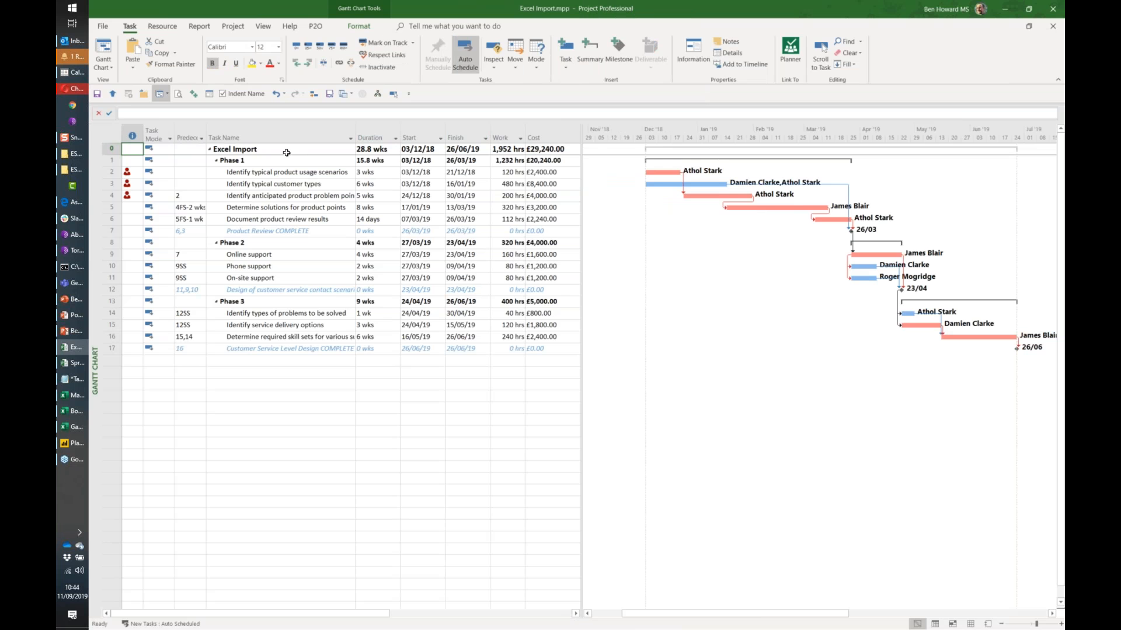
# Collapse the Phase 1, Phase 2 and Phase 3 summary tasks of the Excel Import project.
pyautogui.click(279, 174)
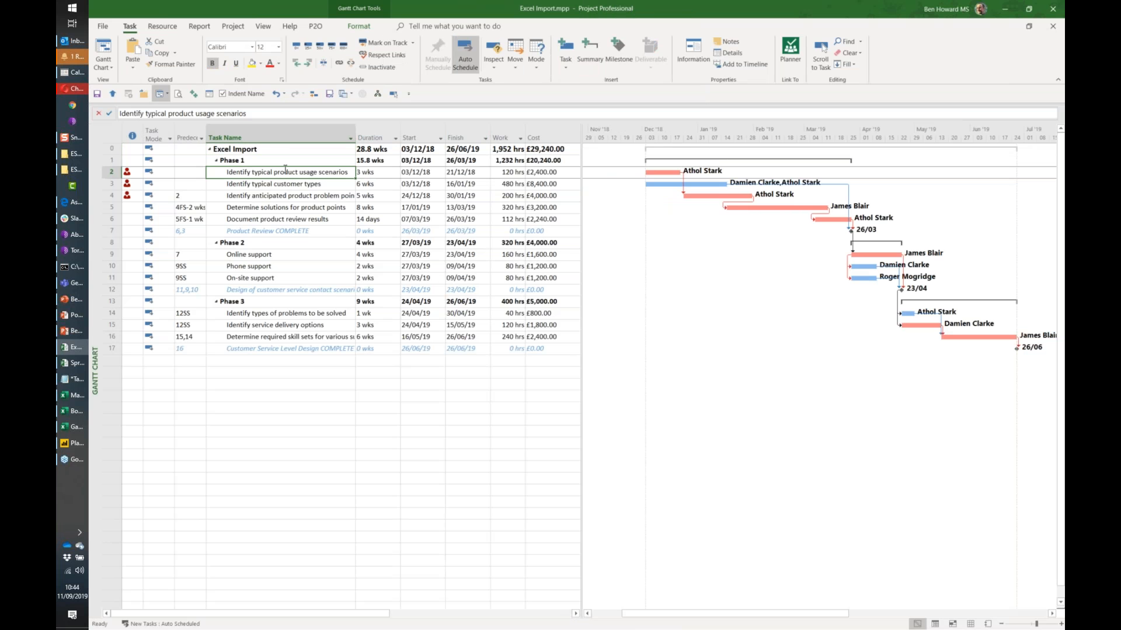
pyautogui.click(217, 161)
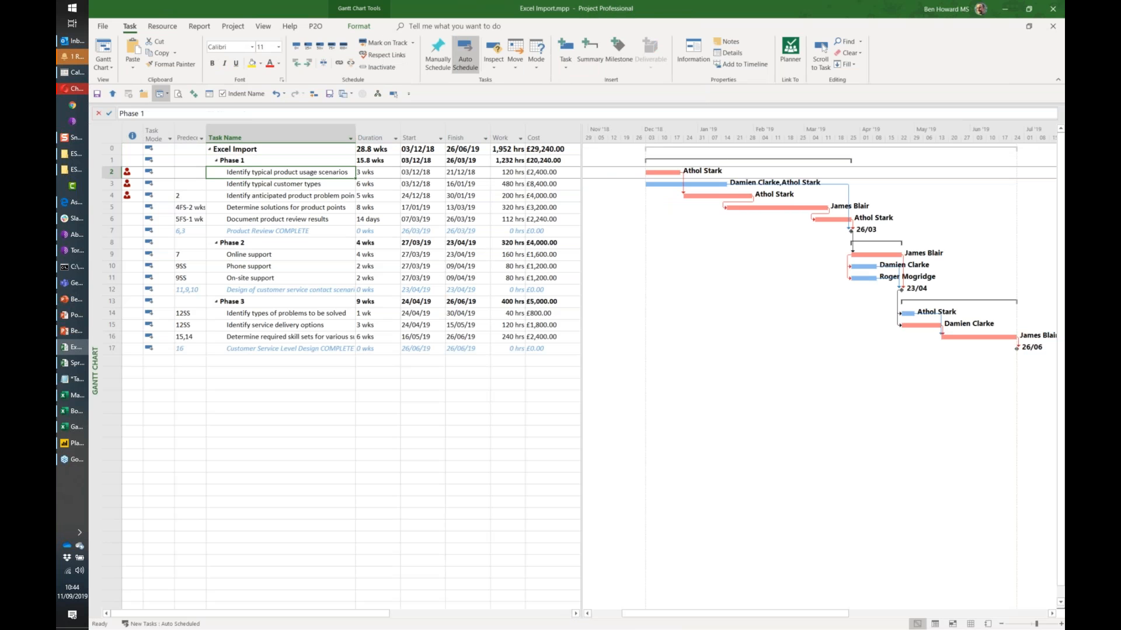
pyautogui.click(216, 172)
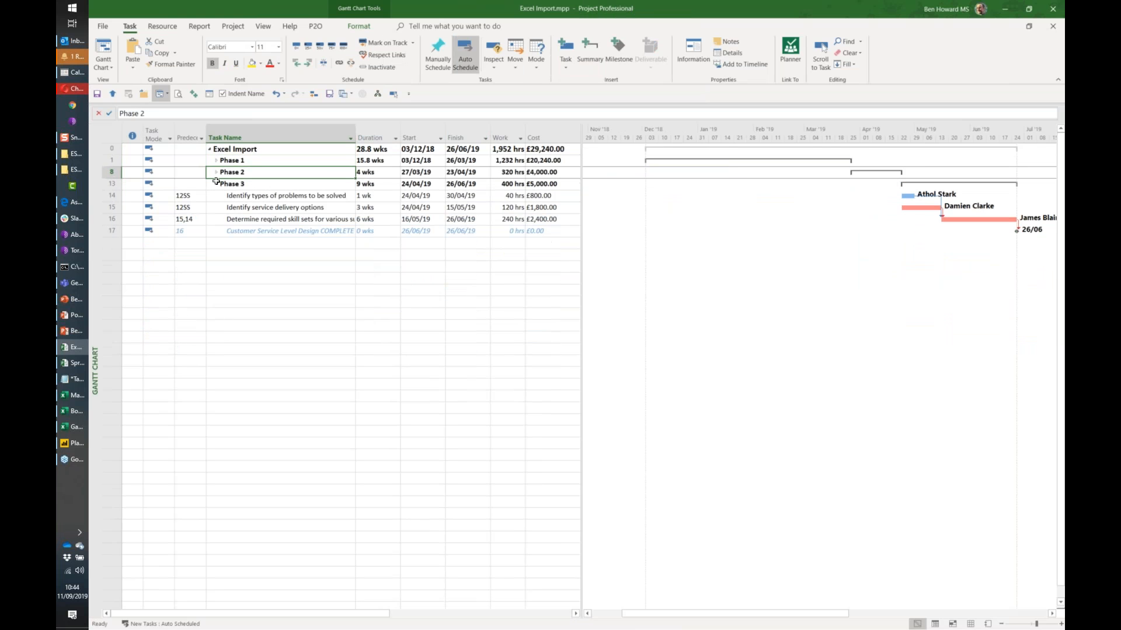
pyautogui.click(216, 183)
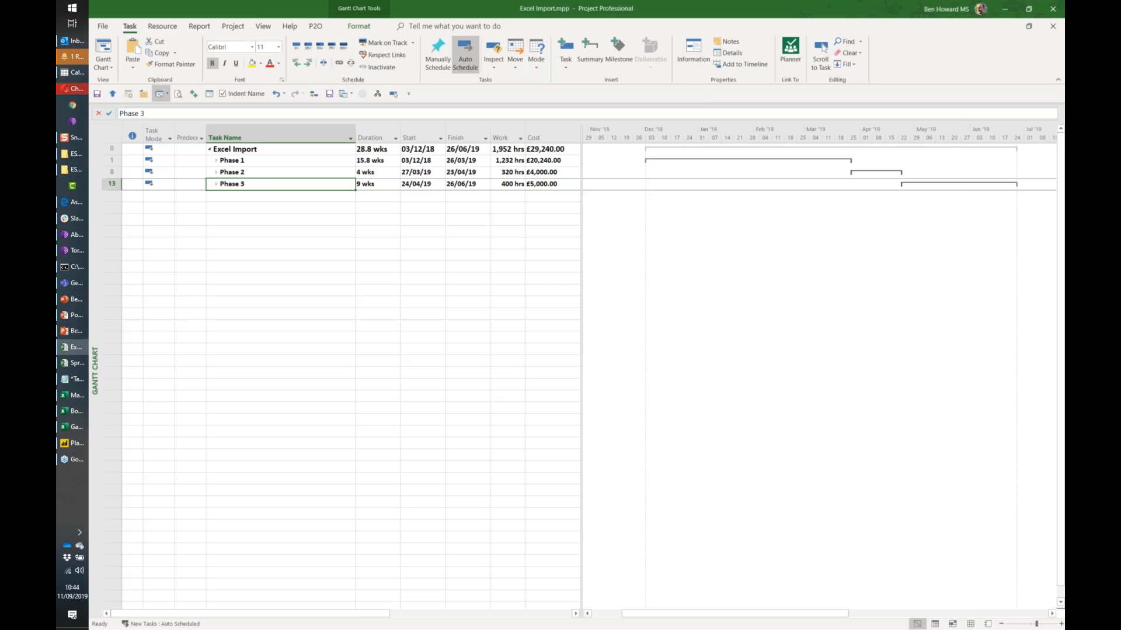
# Check the duration and summary task information of Phase 1 without changing them, and the overall cost of the Excel Import project.
pyautogui.click(373, 160)
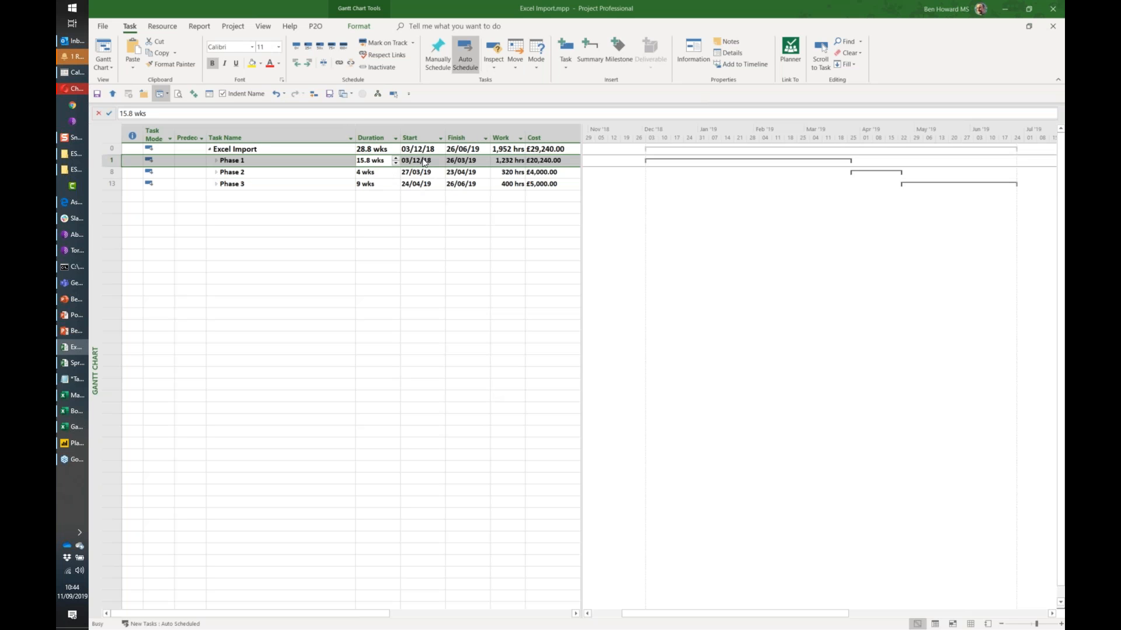
pyautogui.doubleClick(424, 162)
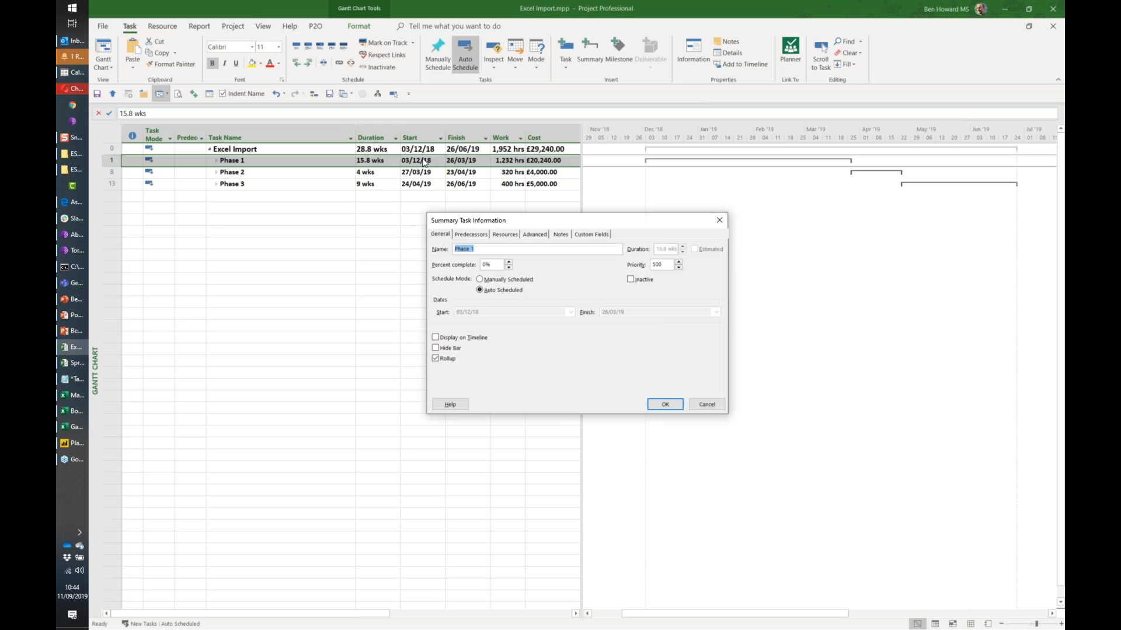
pyautogui.click(706, 405)
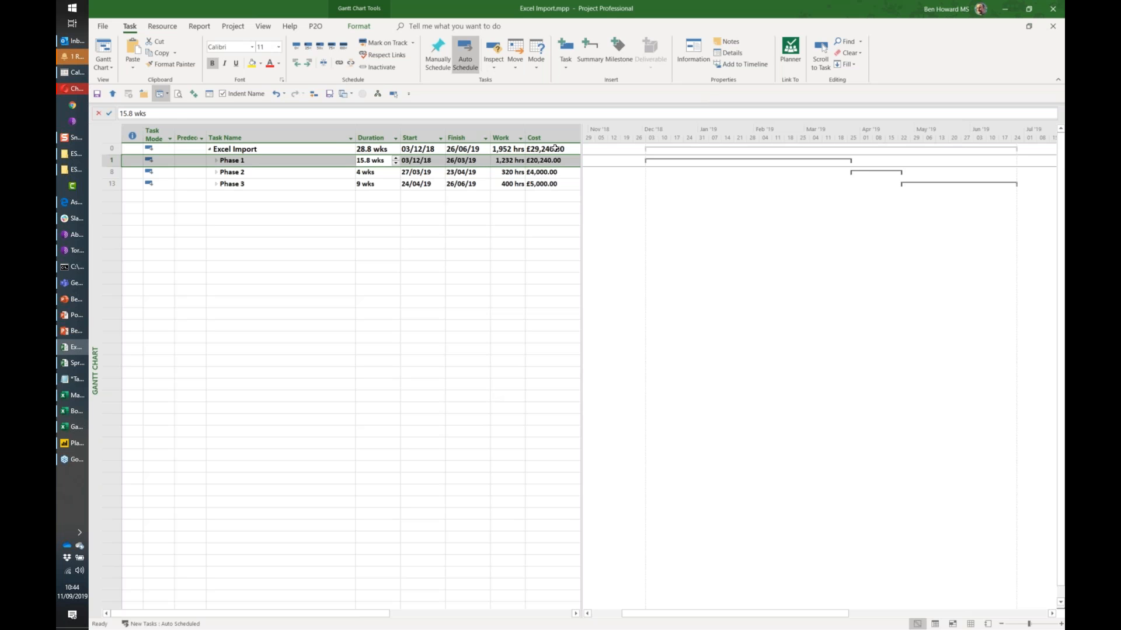
pyautogui.click(553, 148)
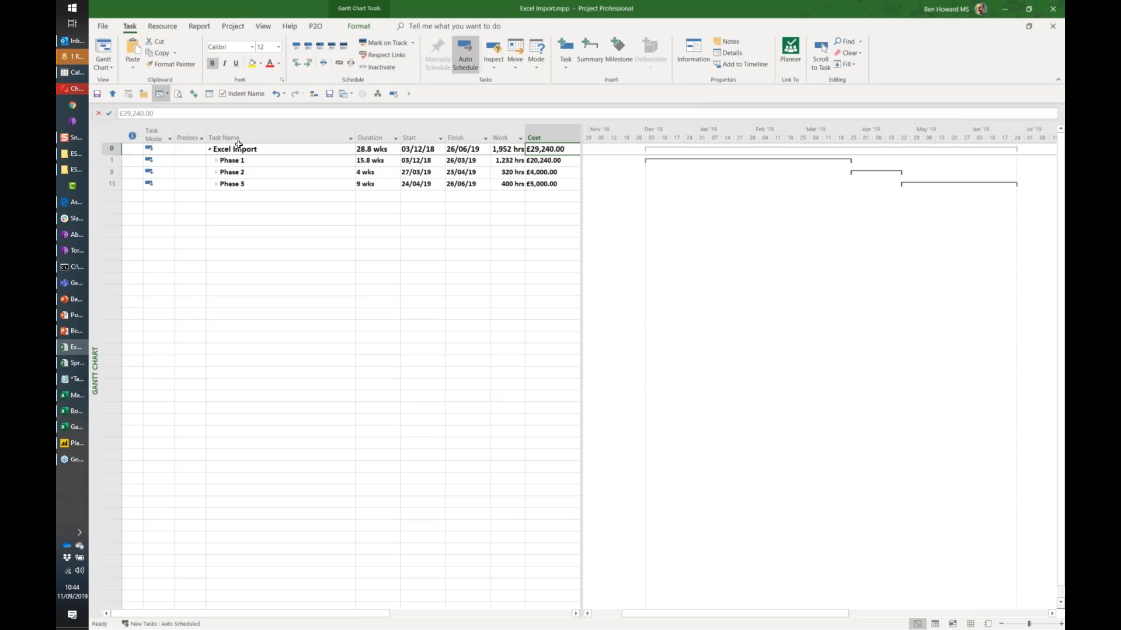
# Expand Phase 3, Phase 2 and Phase 1 again and point out the Online support task and the Product Review COMPLETE milestone.
pyautogui.click(217, 186)
pyautogui.click(217, 173)
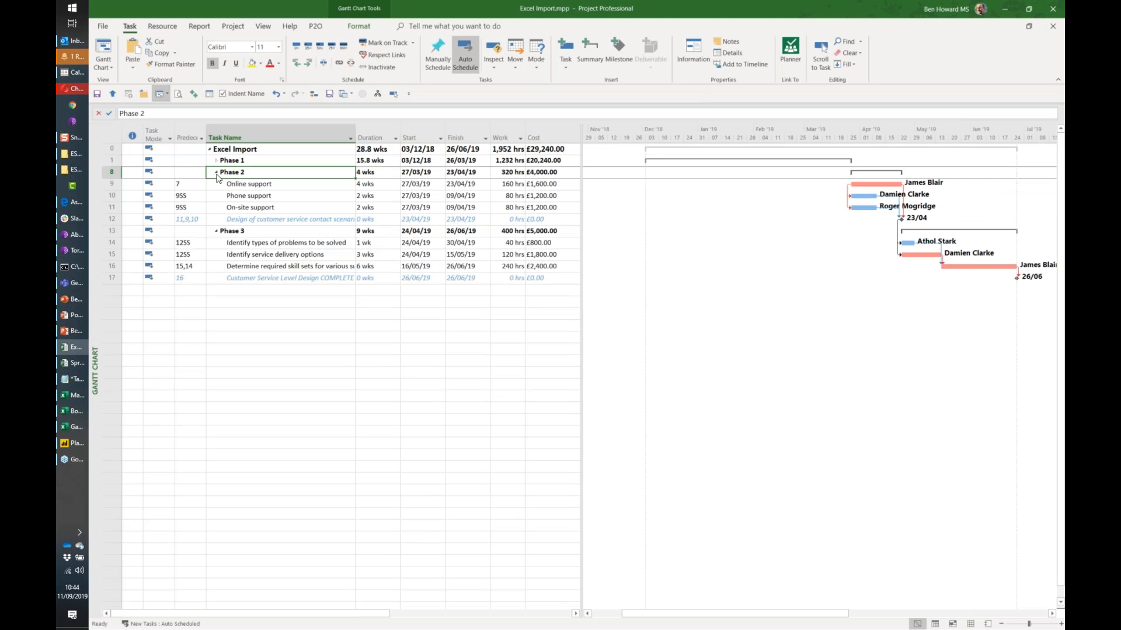
pyautogui.click(216, 161)
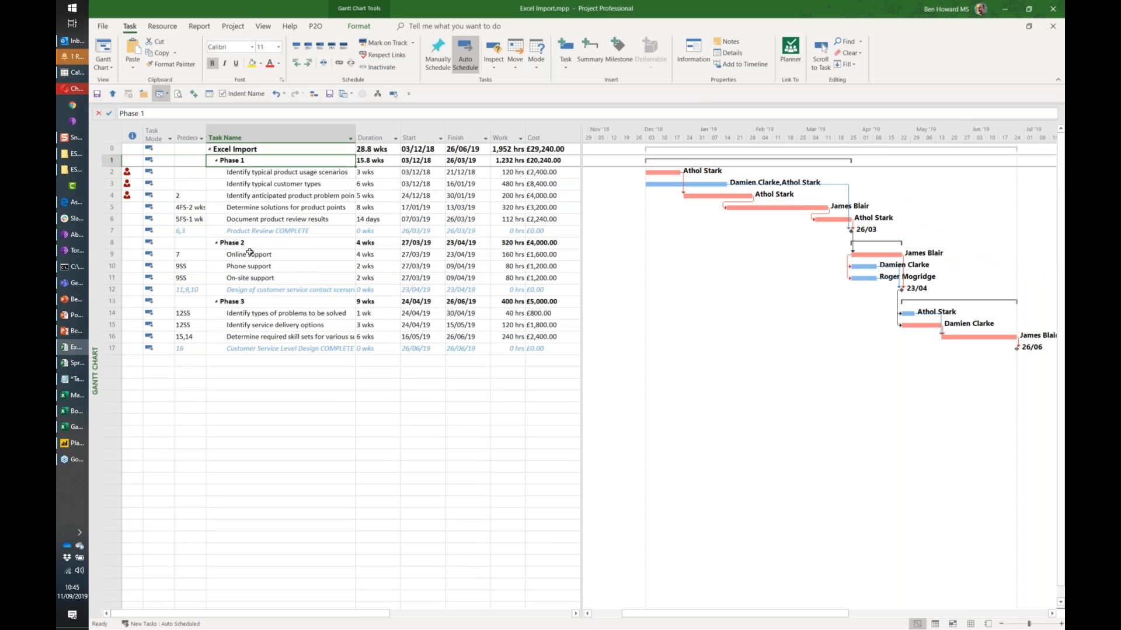
pyautogui.click(251, 254)
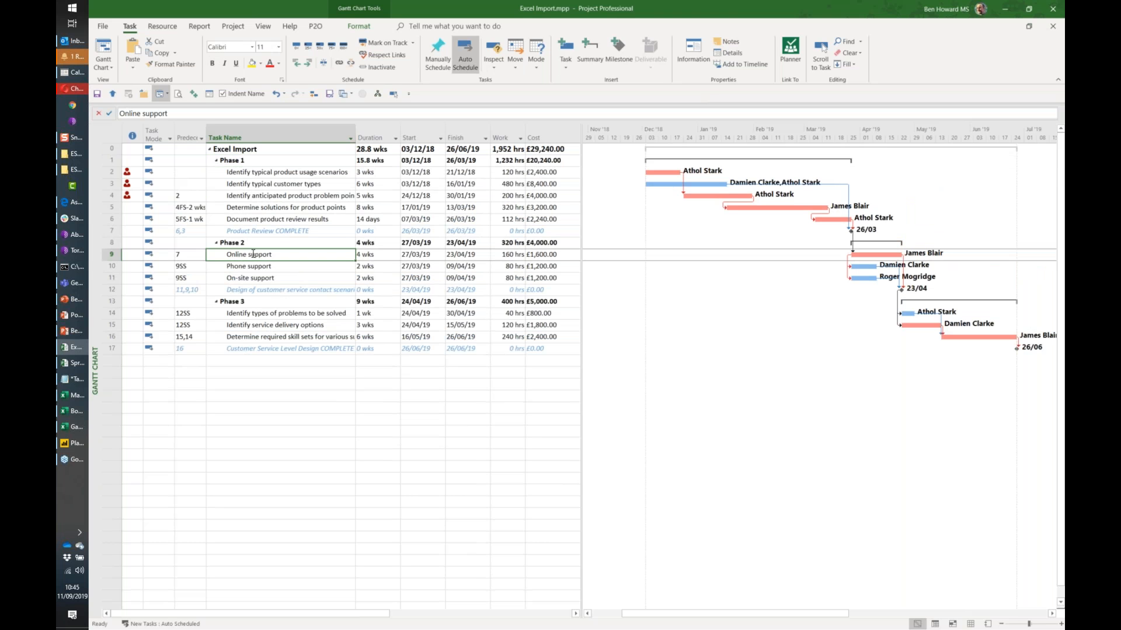
pyautogui.click(293, 233)
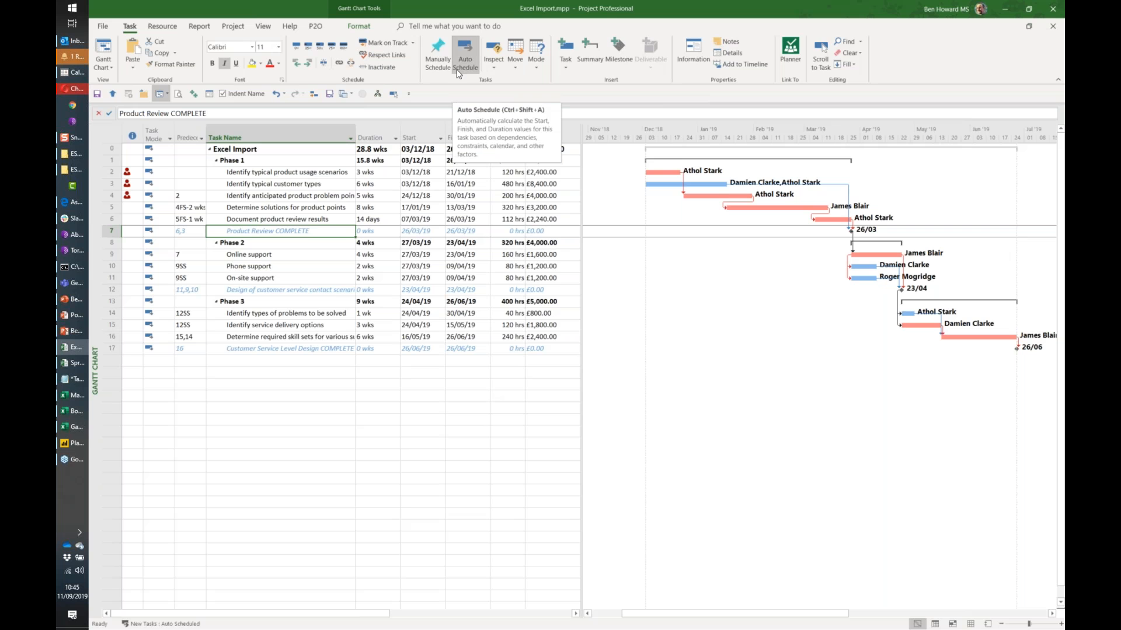
# Filter the Gantt chart by Milestones and review the finish date of each phase's milestone.
pyautogui.click(264, 27)
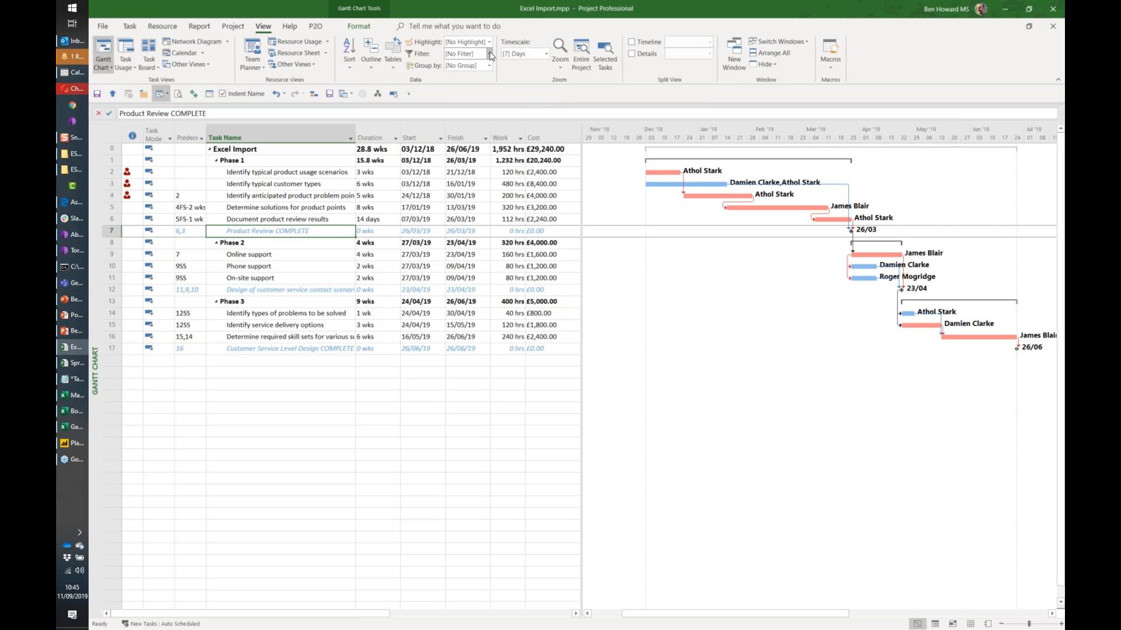
pyautogui.click(490, 54)
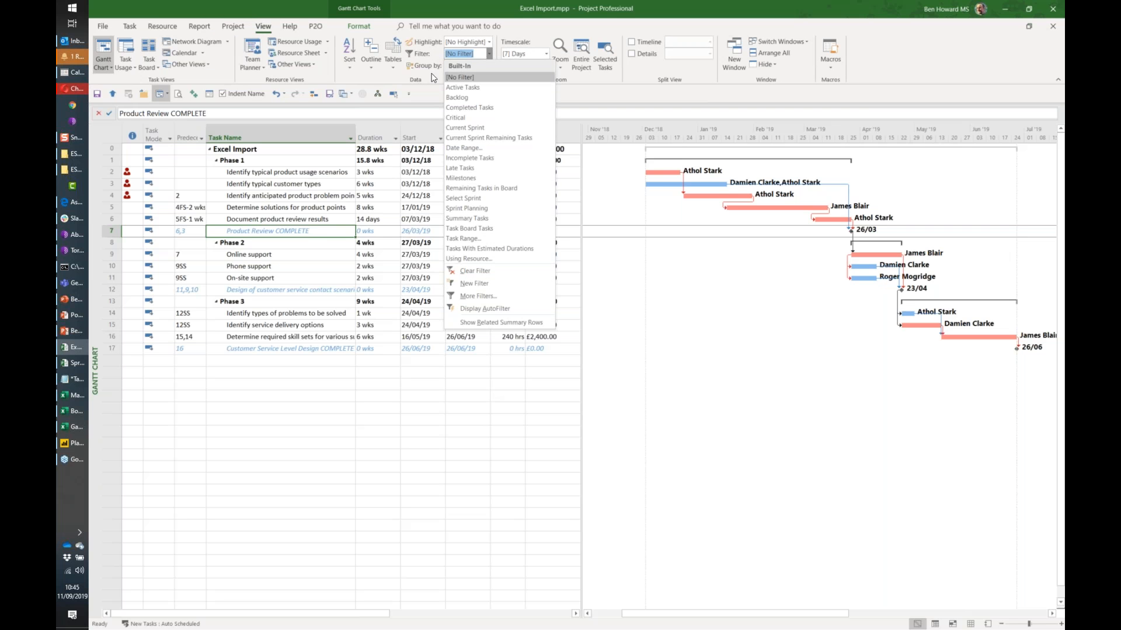
pyautogui.click(478, 179)
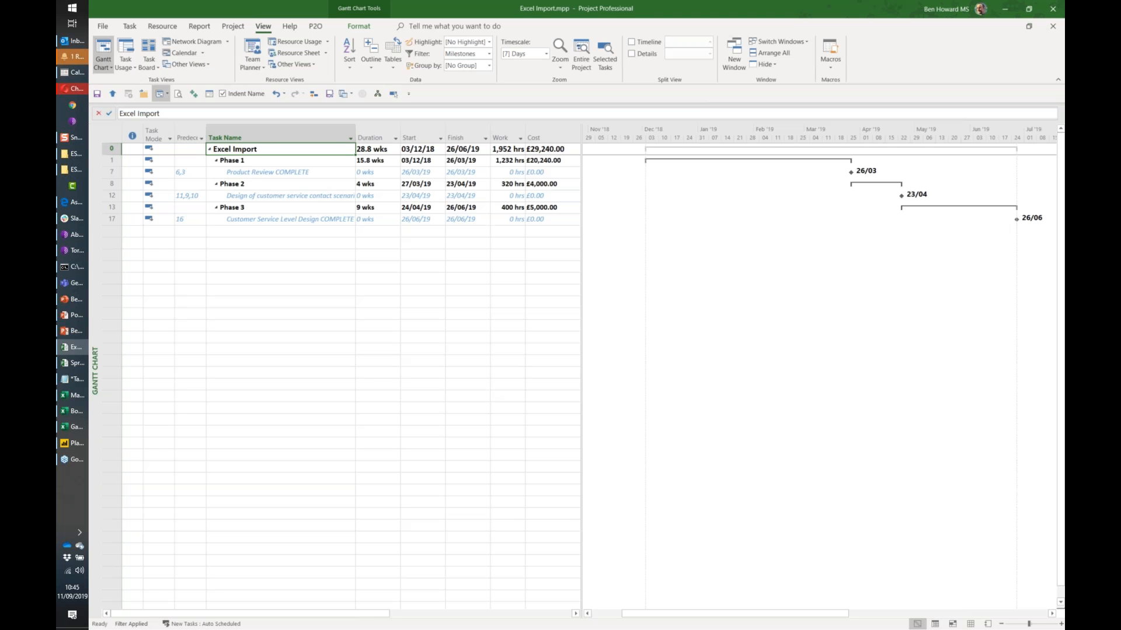
pyautogui.click(470, 172)
pyautogui.click(467, 196)
pyautogui.click(470, 219)
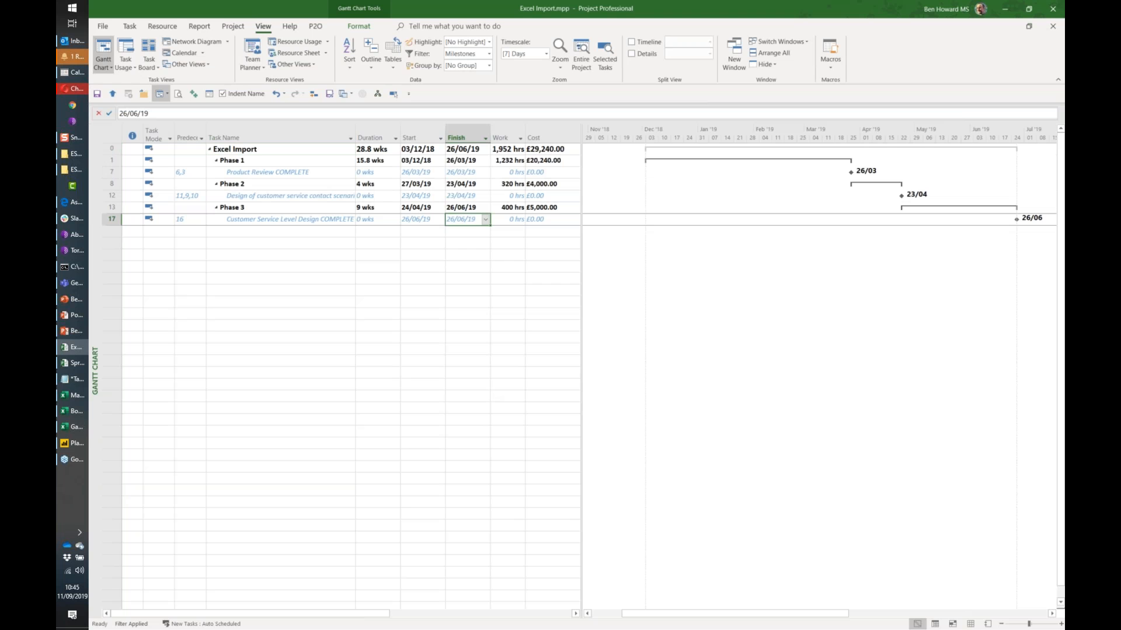
# Remove the Milestones filter and inspect the resource indicator on the Identify typical product usage scenarios task.
pyautogui.click(490, 55)
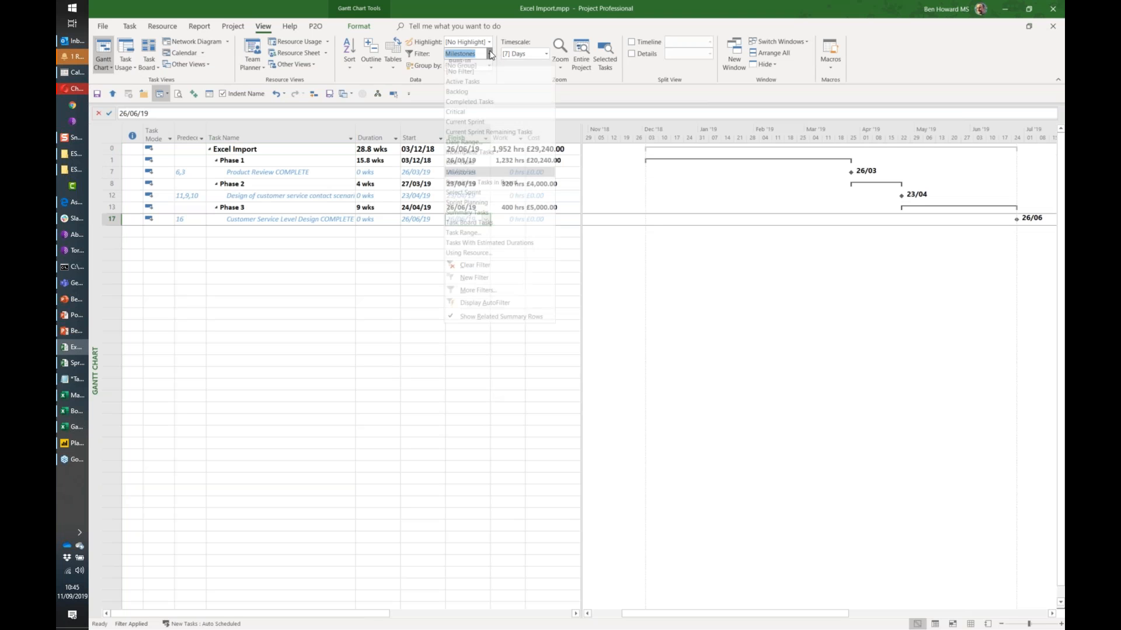
pyautogui.click(496, 79)
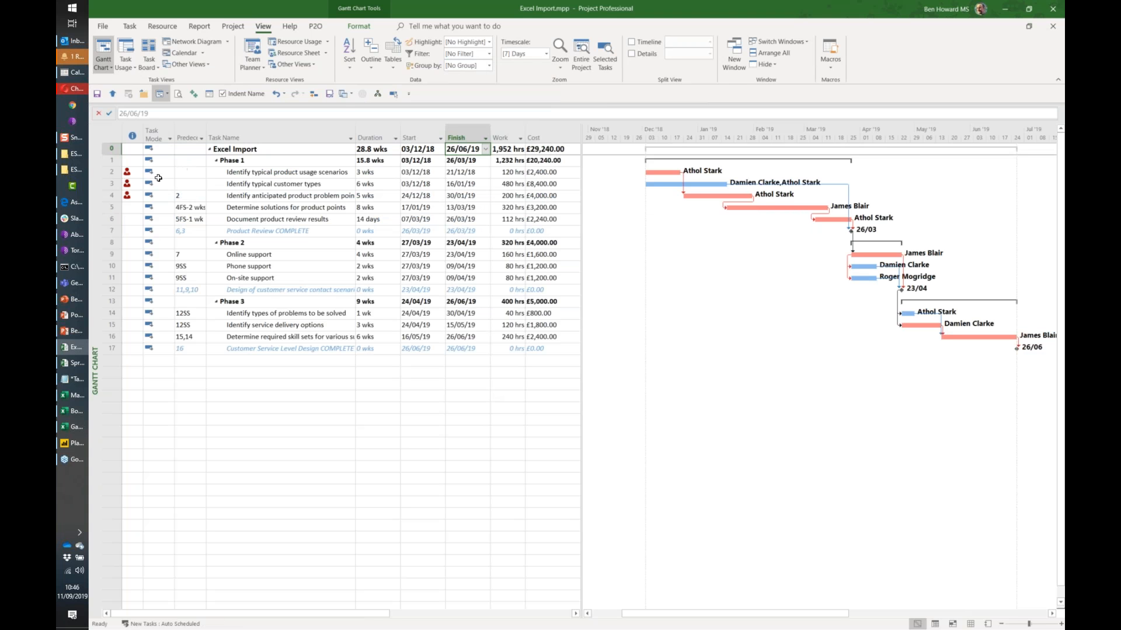
pyautogui.moveTo(131, 175)
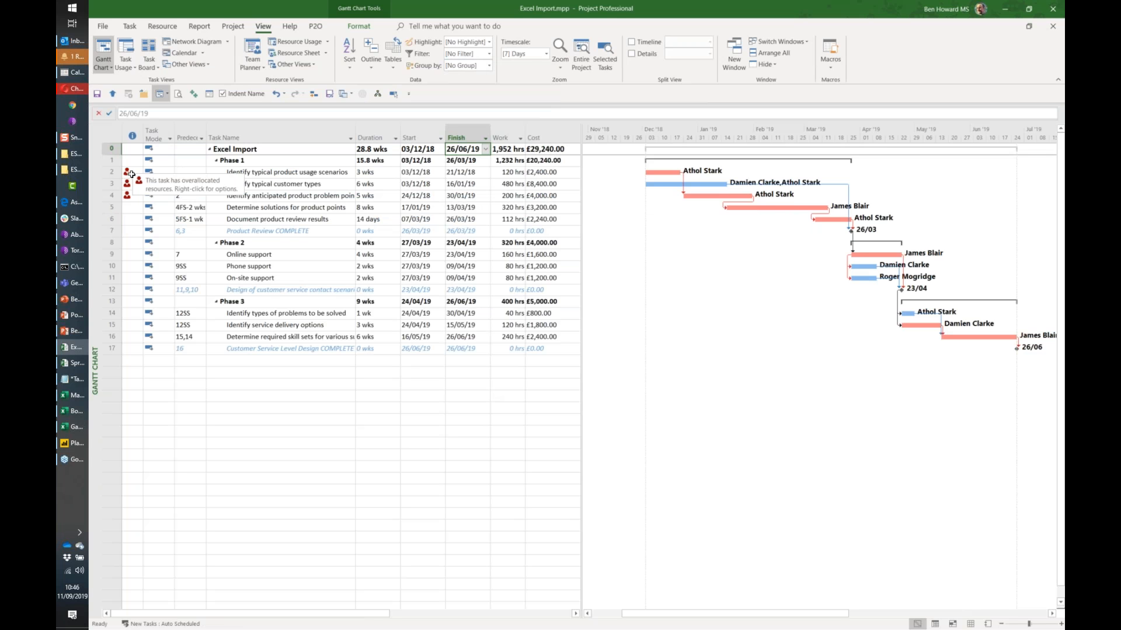
# Insert a Work column before the Start column in the task table.
pyautogui.rightClick(408, 128)
pyautogui.press('Escape')
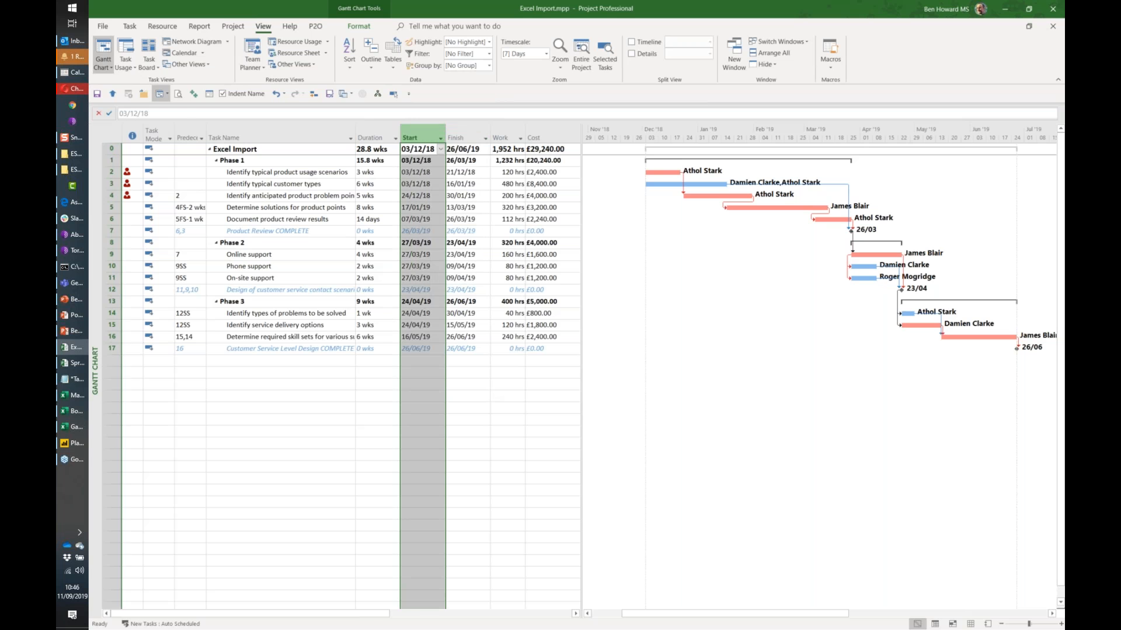
pyautogui.press('Insert')
pyautogui.write('work')
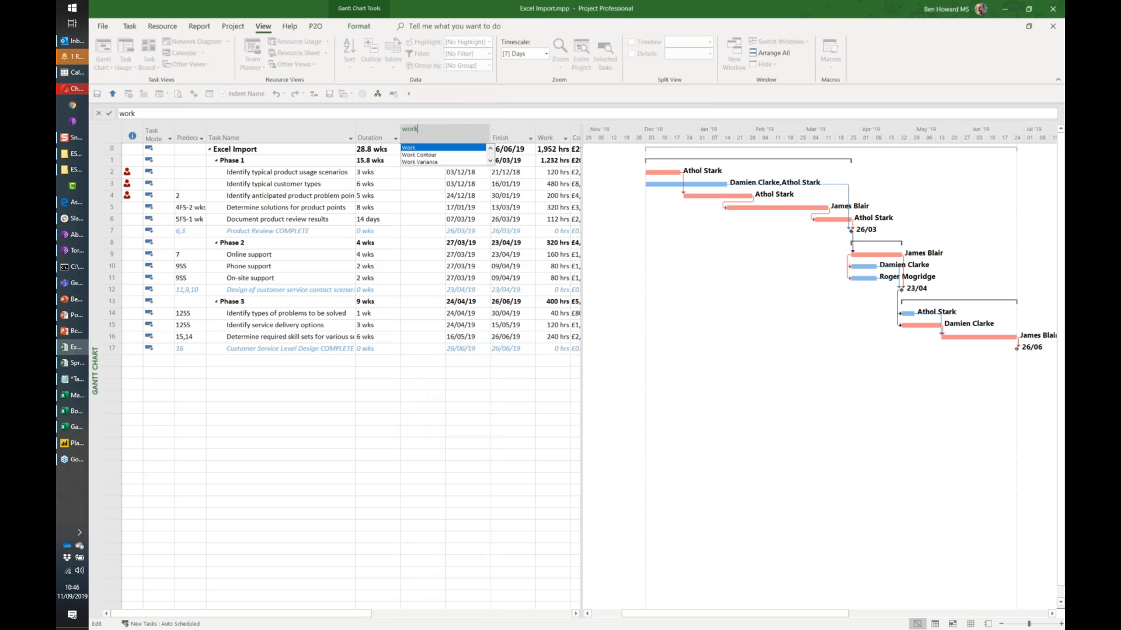
pyautogui.press('Return')
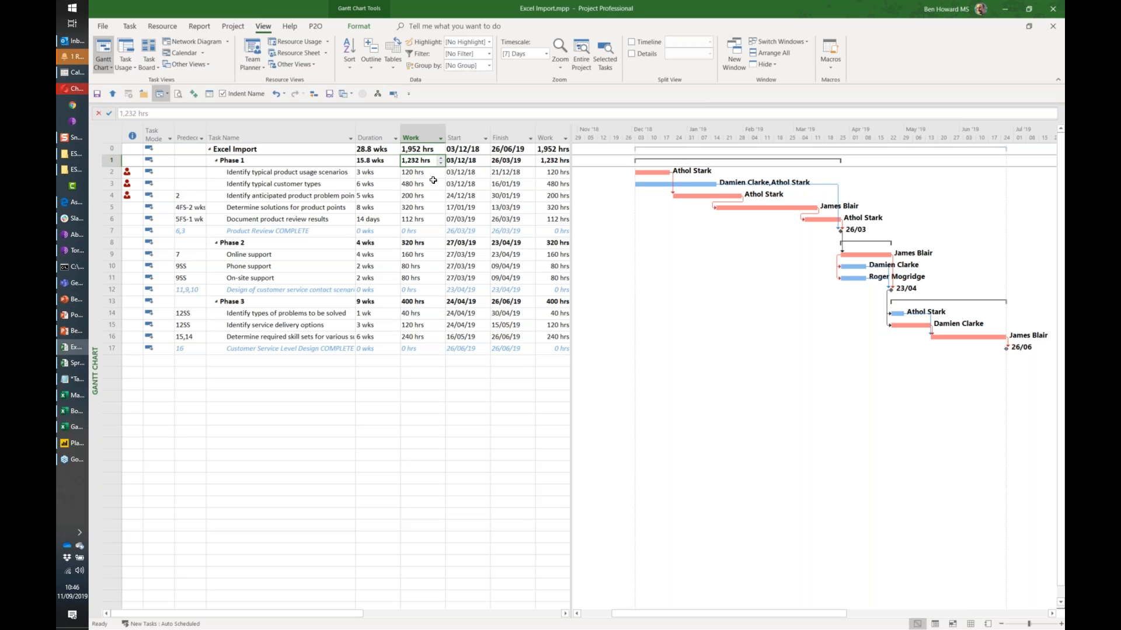
# Compare the duration and work values of the Identify typical product usage scenarios and Identify typical customer types tasks.
pyautogui.click(388, 176)
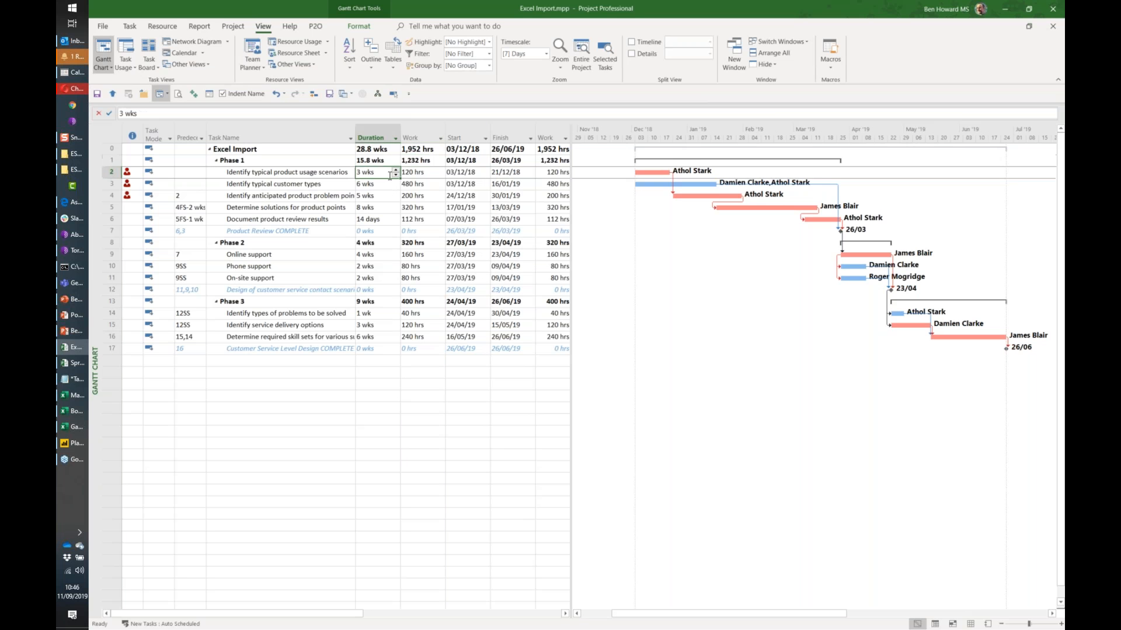
pyautogui.click(421, 175)
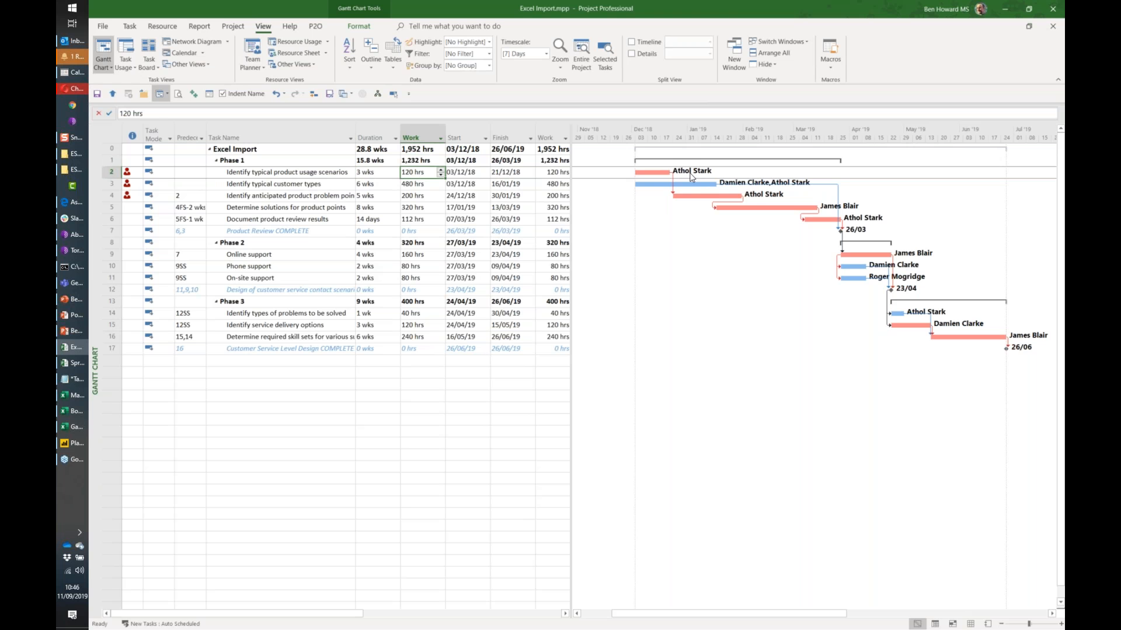
pyautogui.click(384, 184)
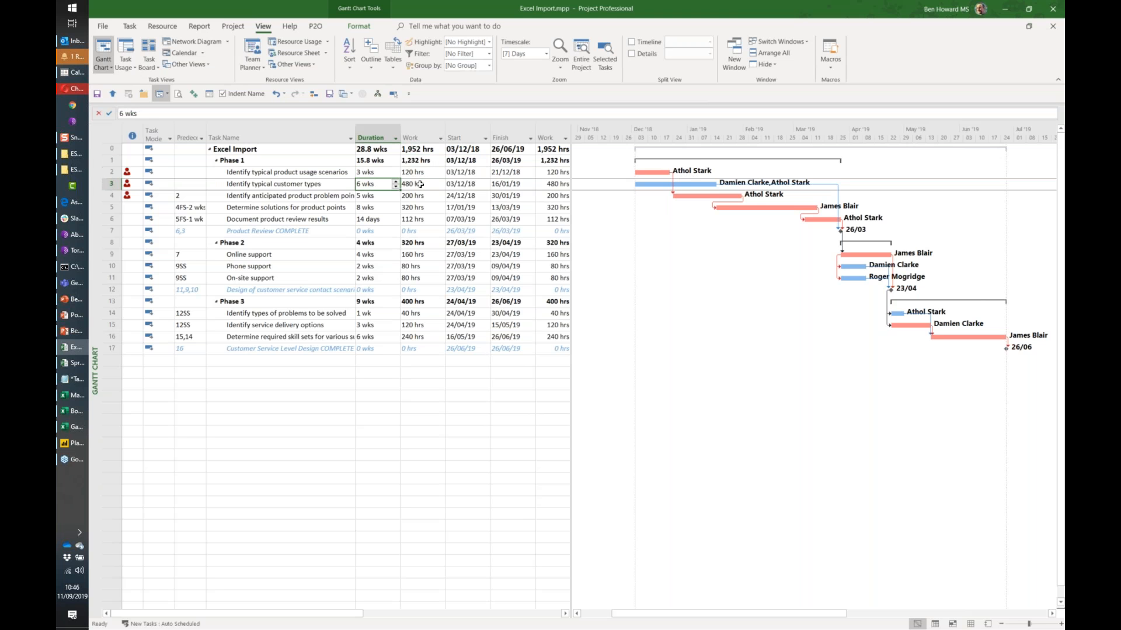
pyautogui.click(420, 183)
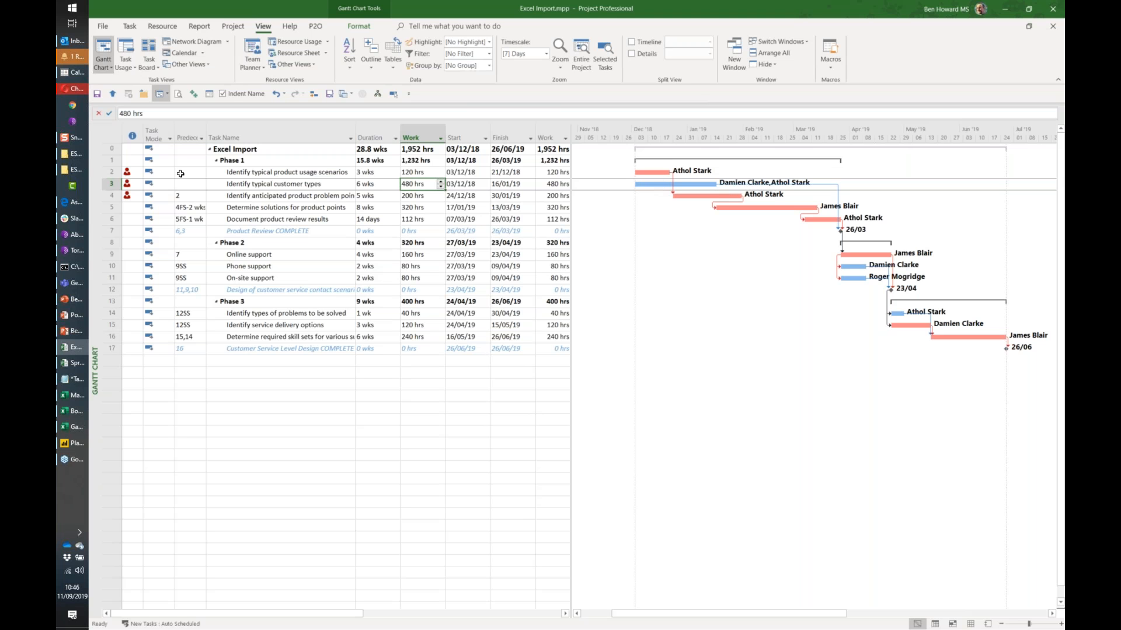
# Resolve the resource overallocation by rescheduling the Identify typical customer types task to its available date.
pyautogui.moveTo(126, 174)
pyautogui.rightClick(132, 174)
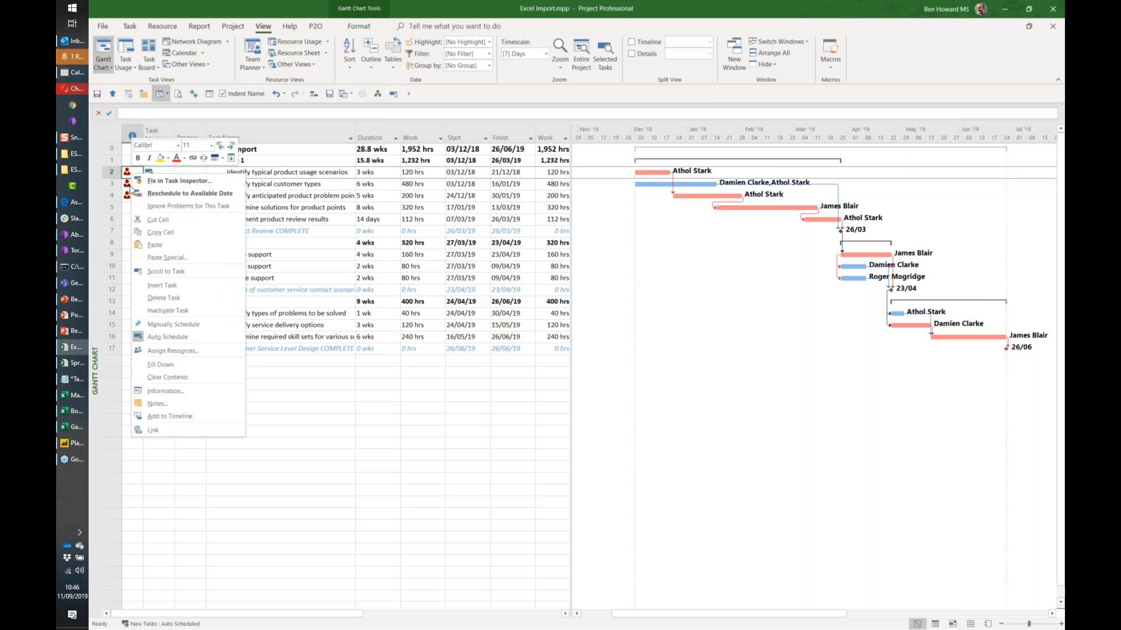
pyautogui.press('Escape')
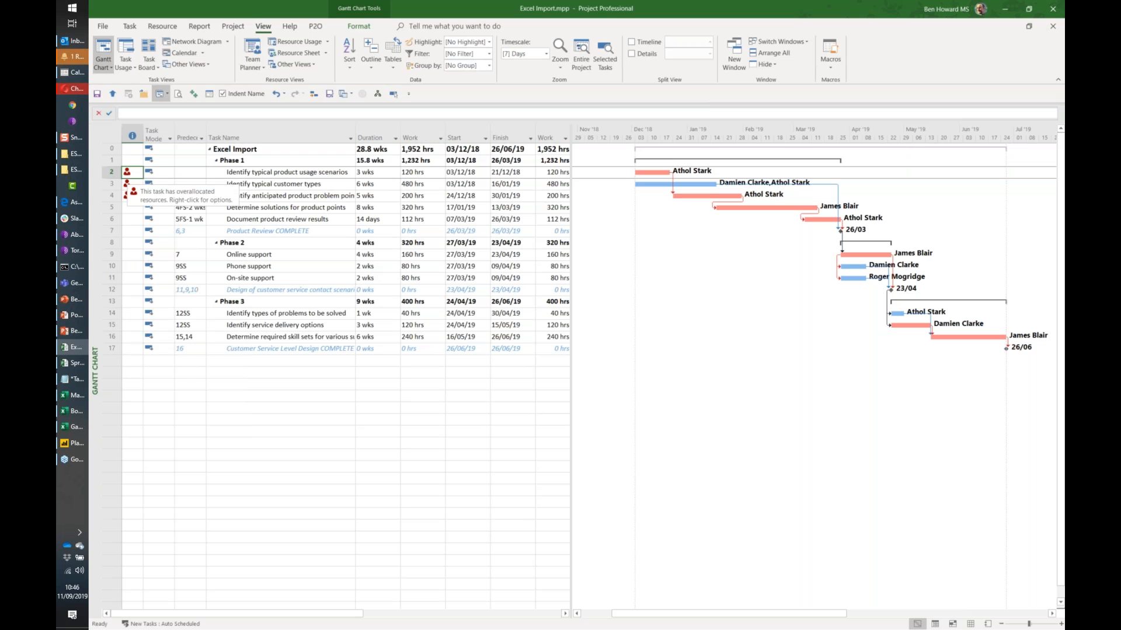
pyautogui.rightClick(126, 184)
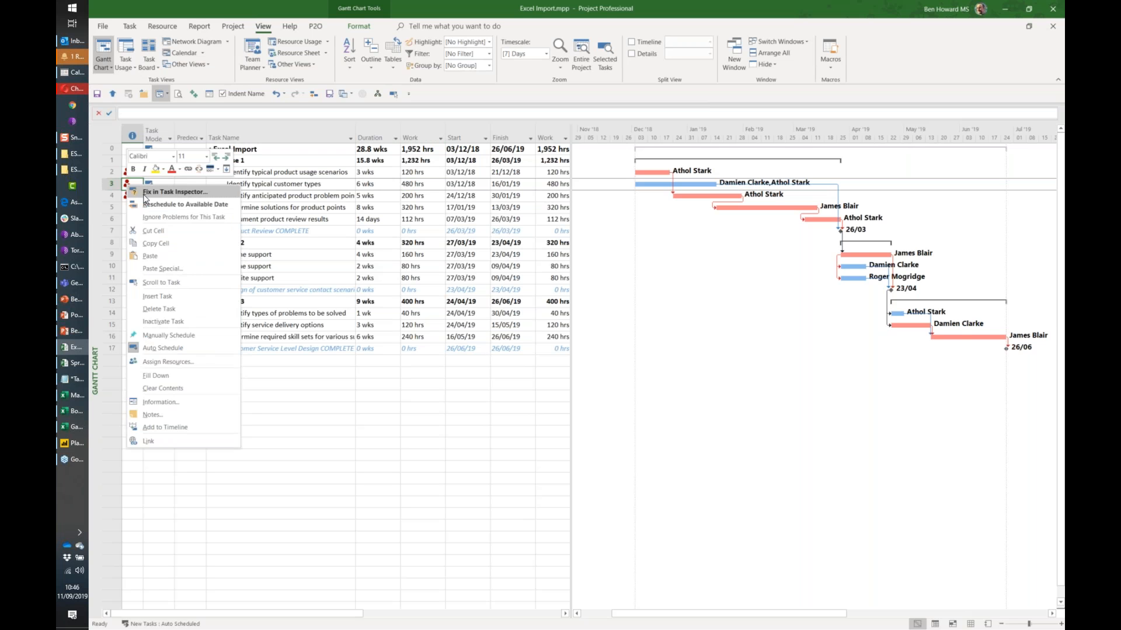
pyautogui.click(147, 205)
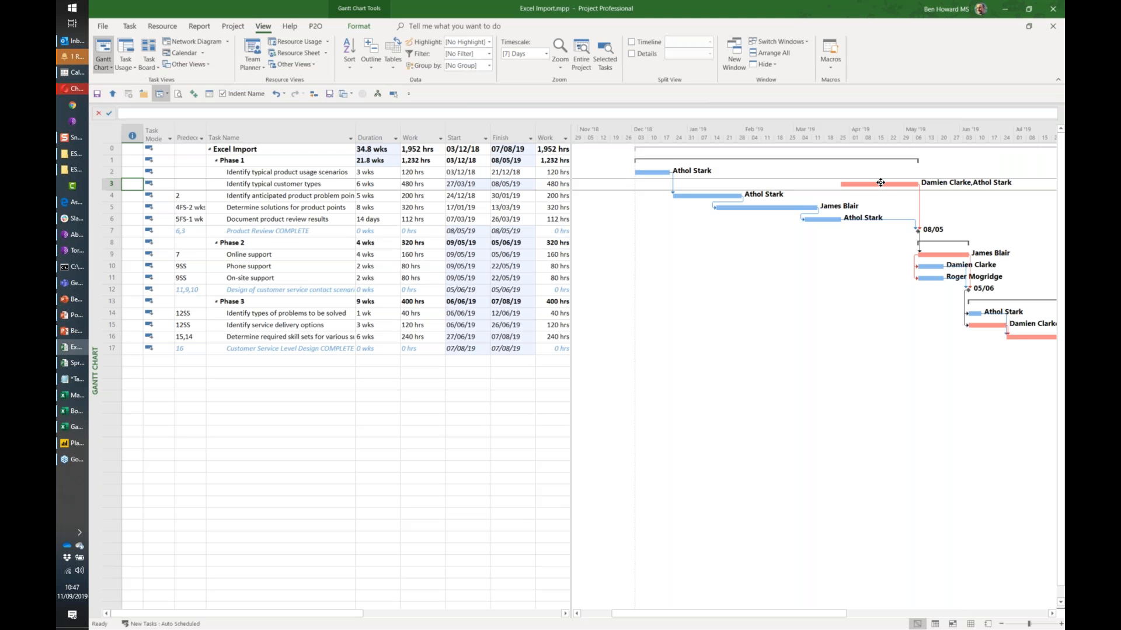
# Create a new project from the Sprints Project template.
pyautogui.click(102, 27)
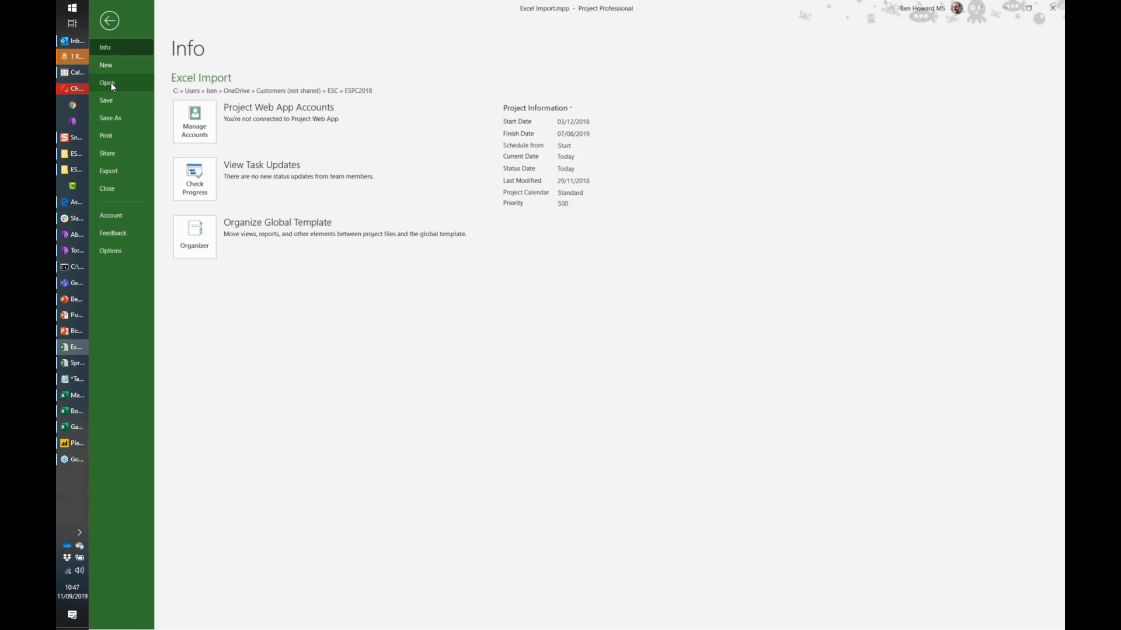
pyautogui.click(113, 72)
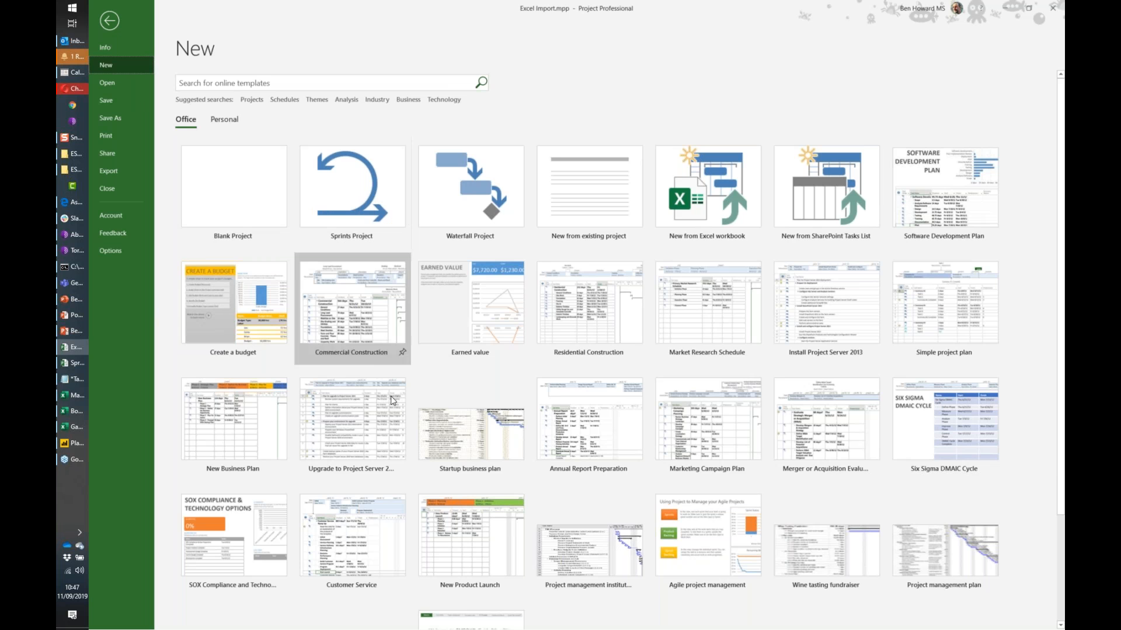
pyautogui.click(346, 204)
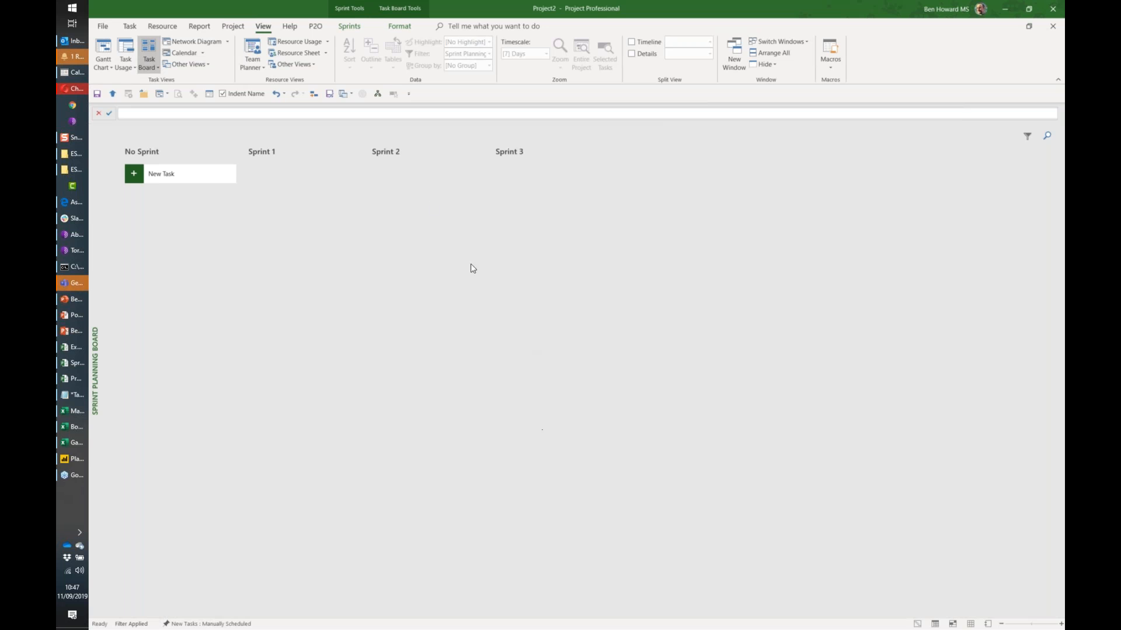
# Open the sprint management settings and set the start date of Sprint 1 to 16/09/19.
pyautogui.click(351, 27)
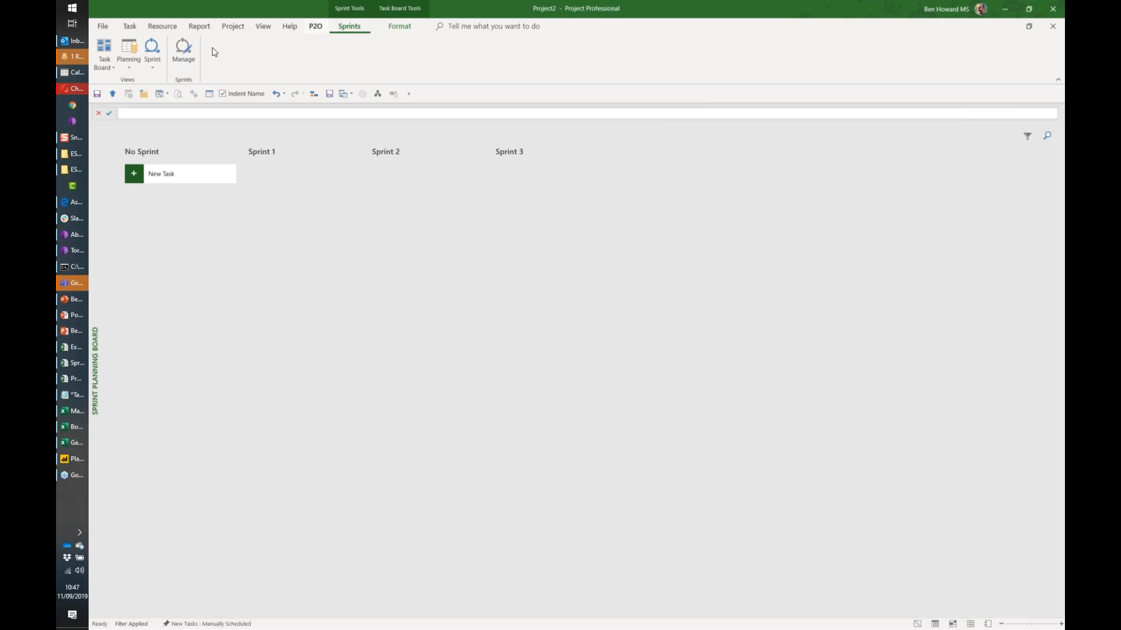
pyautogui.click(188, 59)
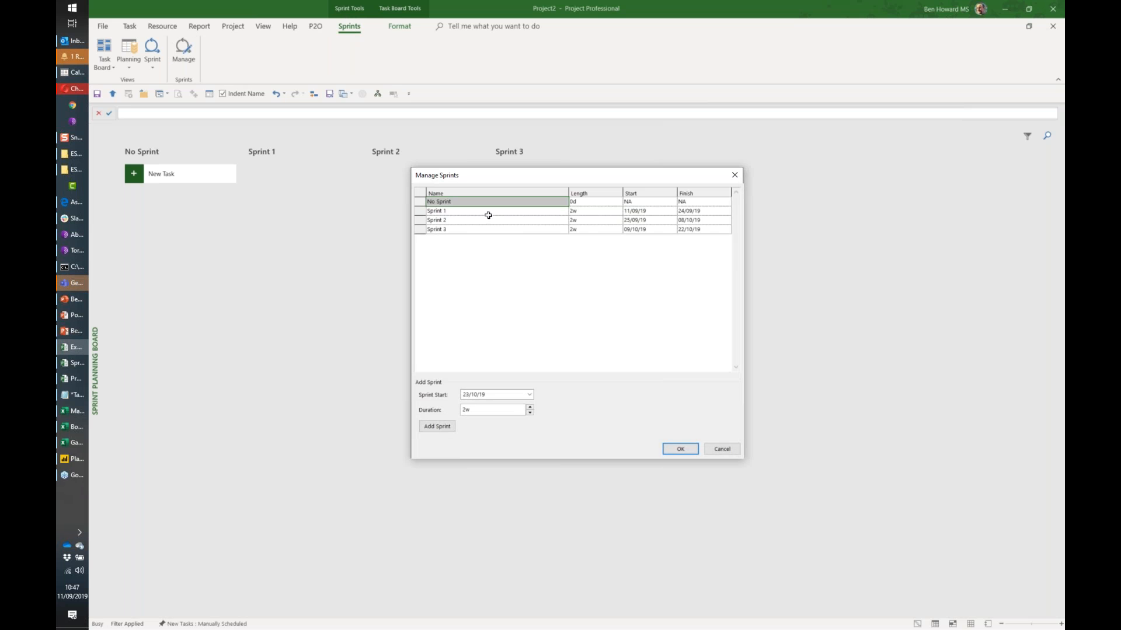
pyautogui.click(488, 214)
pyautogui.click(637, 212)
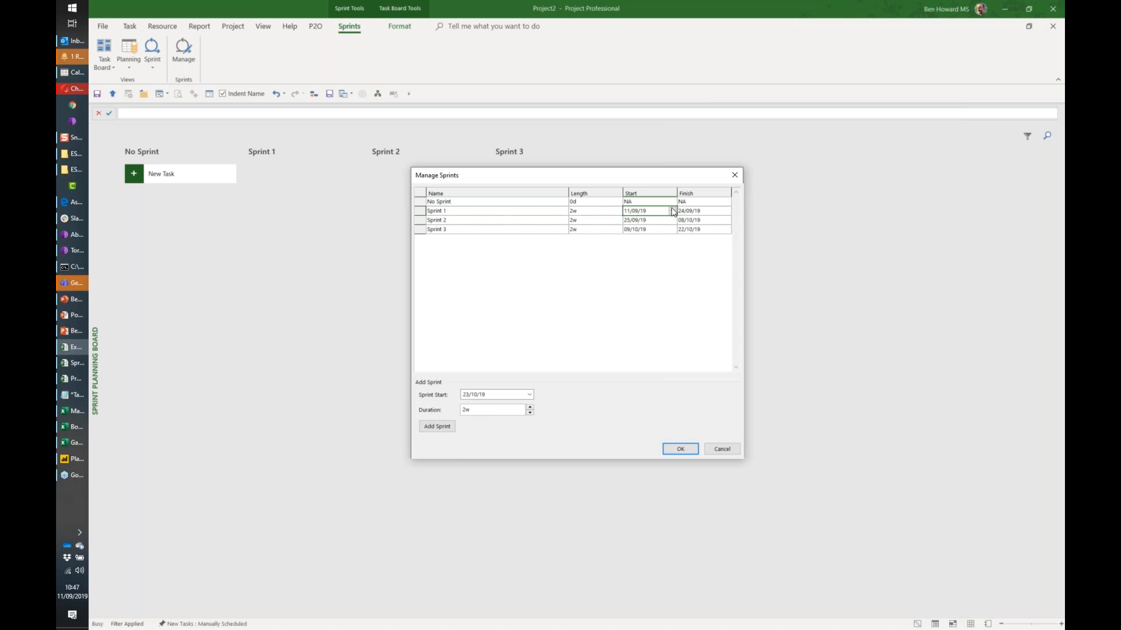
pyautogui.click(673, 212)
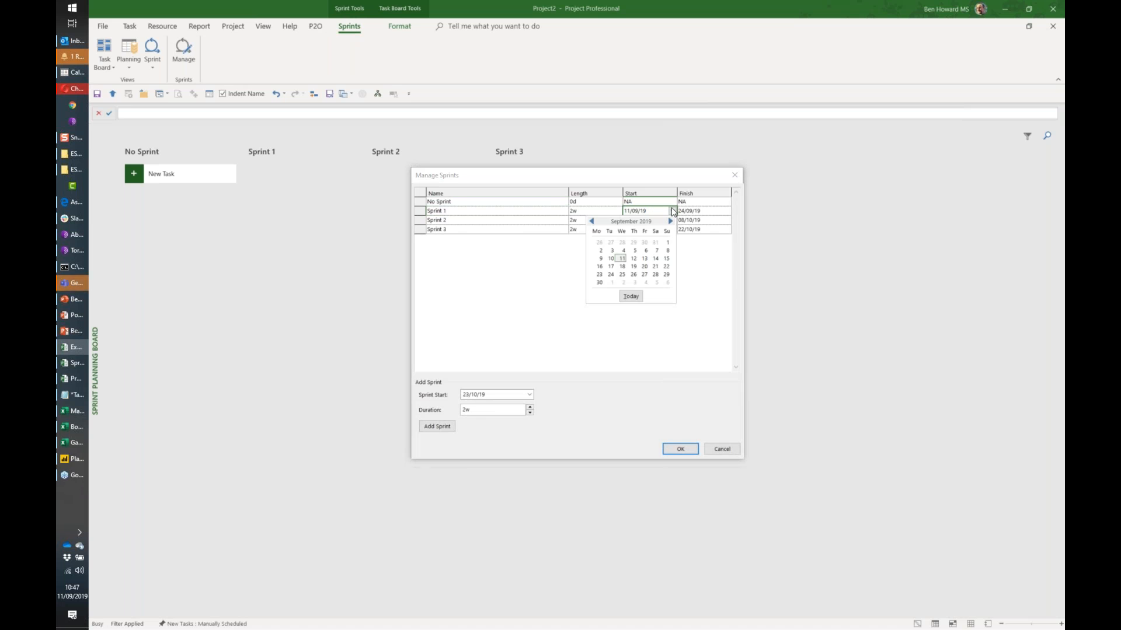
pyautogui.click(599, 266)
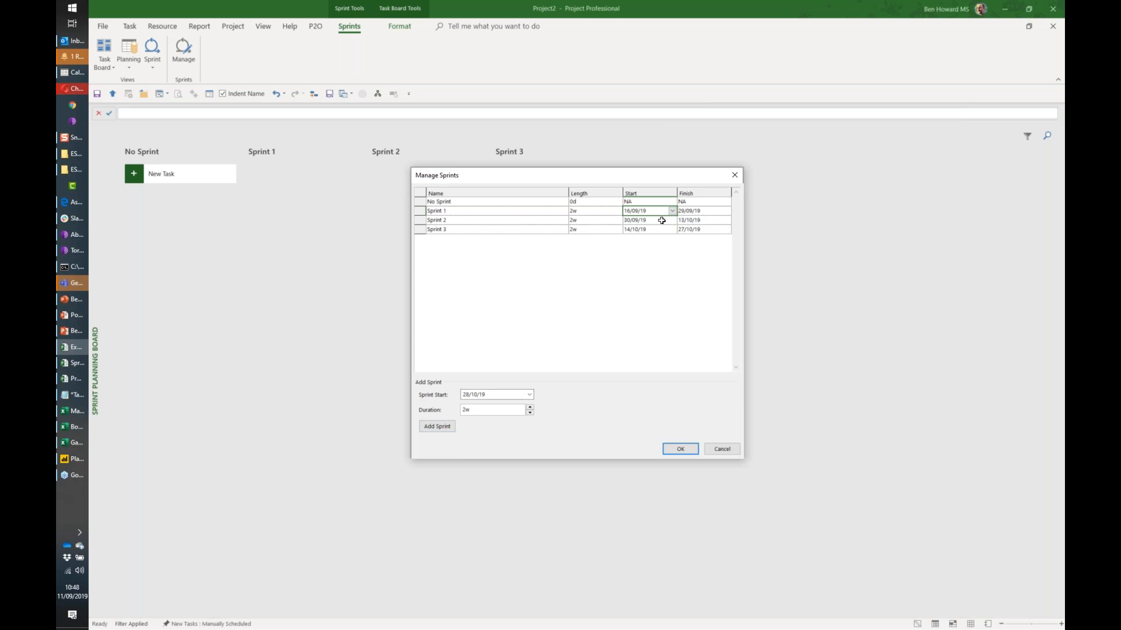
# Add four more two-week sprints following Sprint 3.
pyautogui.click(450, 428)
pyautogui.click(451, 428)
pyautogui.click(451, 428)
pyautogui.click(451, 428)
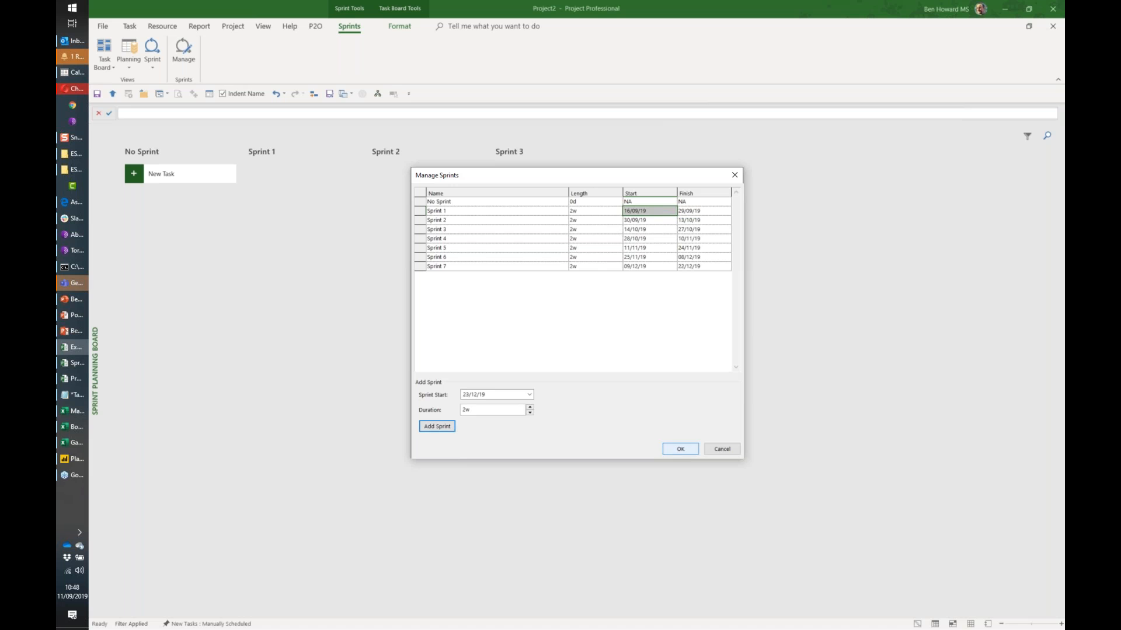
# Rename Sprint 1 as First sprint and apply the sprint changes to the planning board.
pyautogui.click(439, 211)
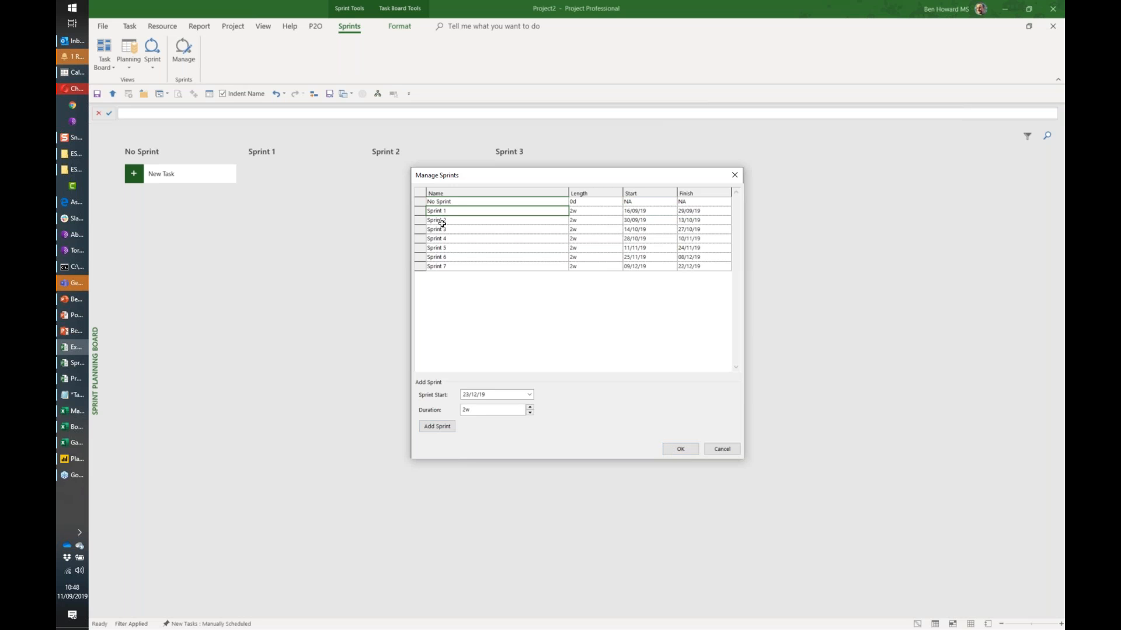
pyautogui.write('First sprint')
pyautogui.press('Return')
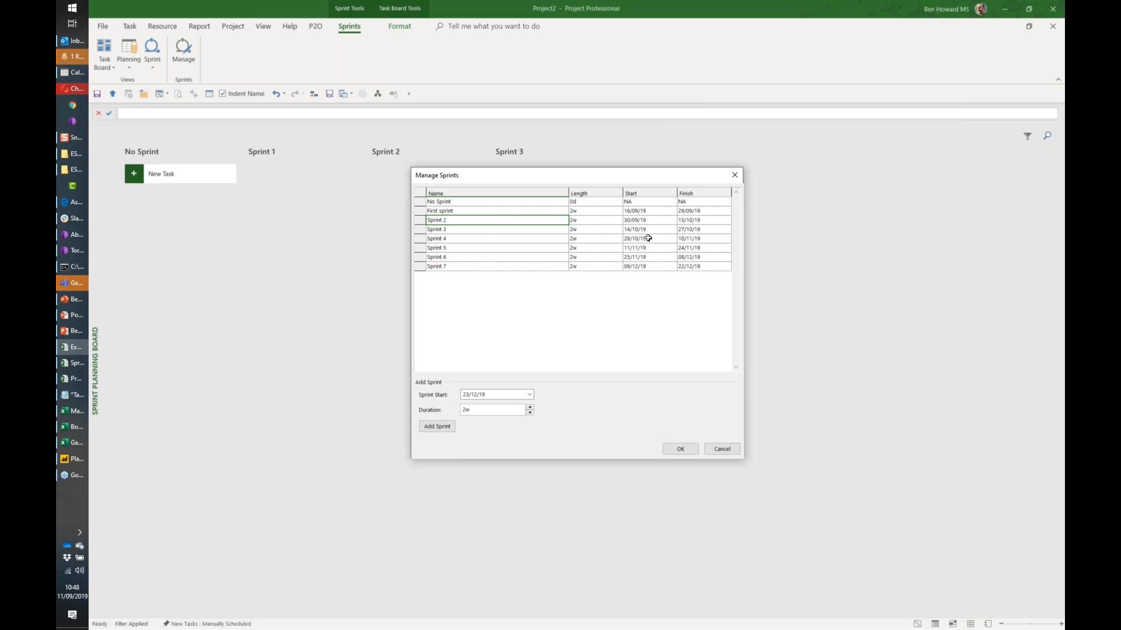
pyautogui.click(693, 448)
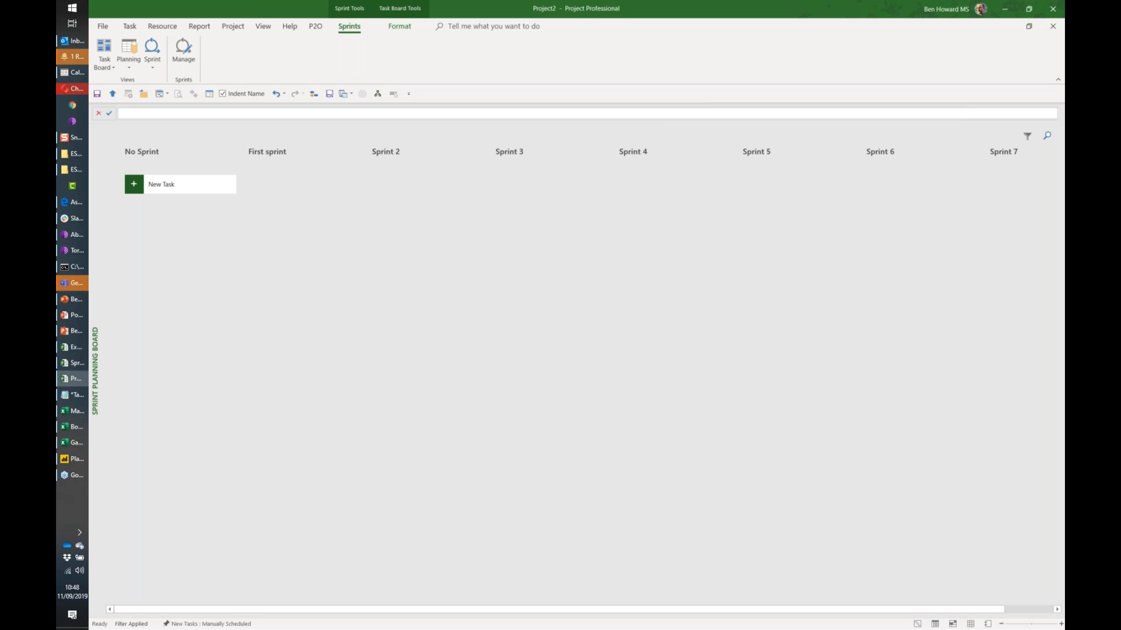
# Add a task named Plan for Brexit to the sprint planning board and move it into First sprint.
pyautogui.click(205, 191)
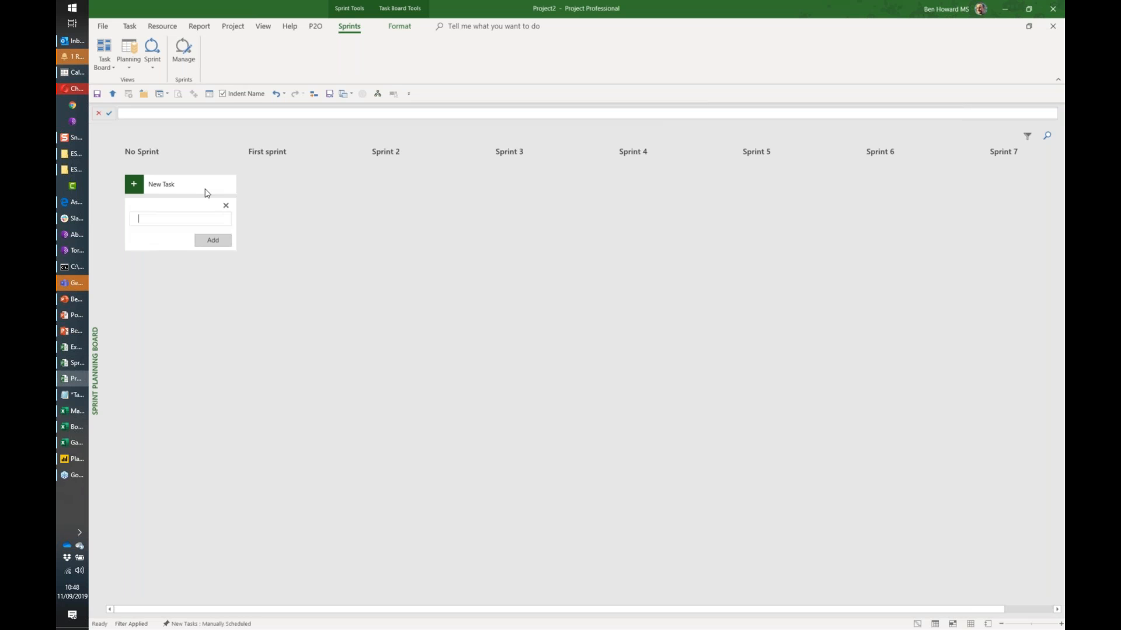
pyautogui.write('Plan for Brexit')
pyautogui.press('Return')
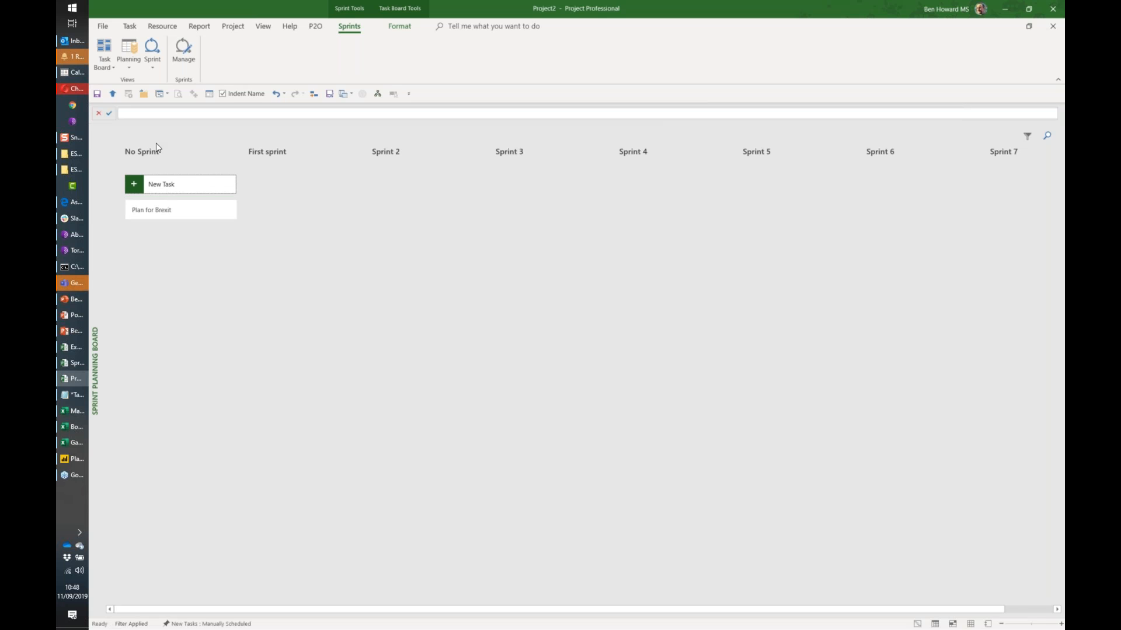
pyautogui.moveTo(167, 212); pyautogui.dragTo(303, 181)
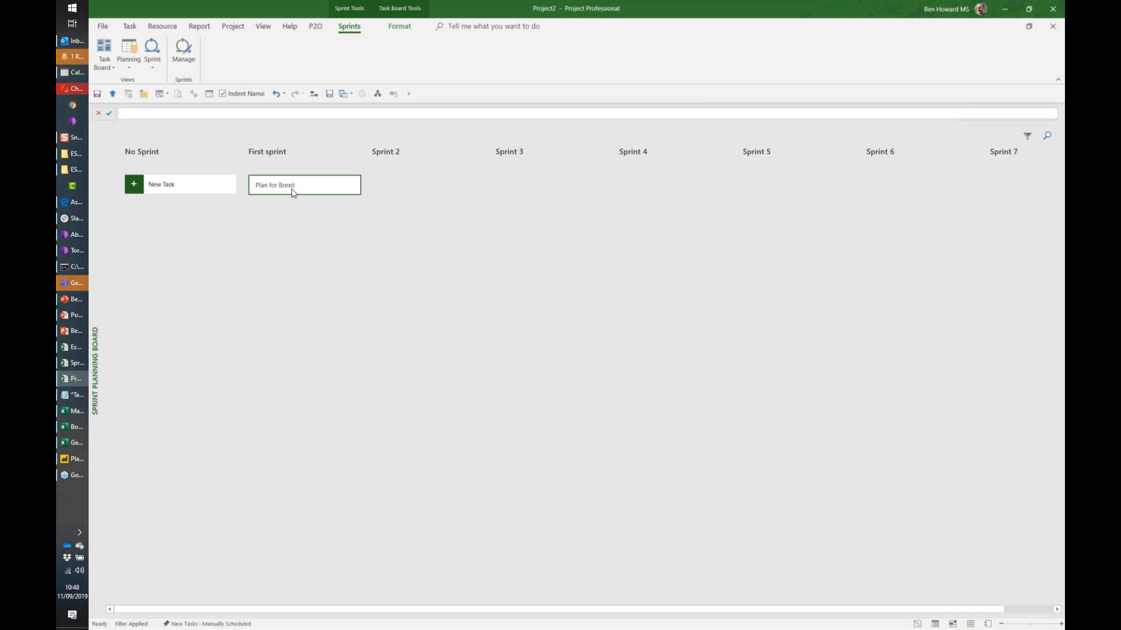
# Add a task named Go to gov.uk website and move it into First sprint.
pyautogui.click(183, 182)
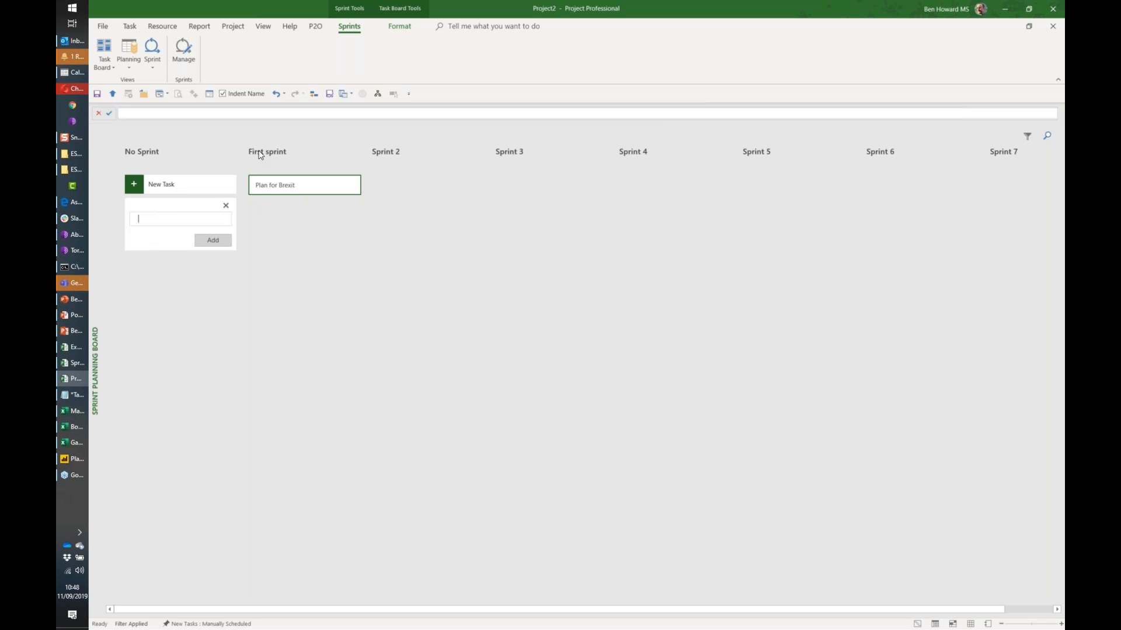
pyautogui.write('Go to gov.uk website')
pyautogui.press('Return')
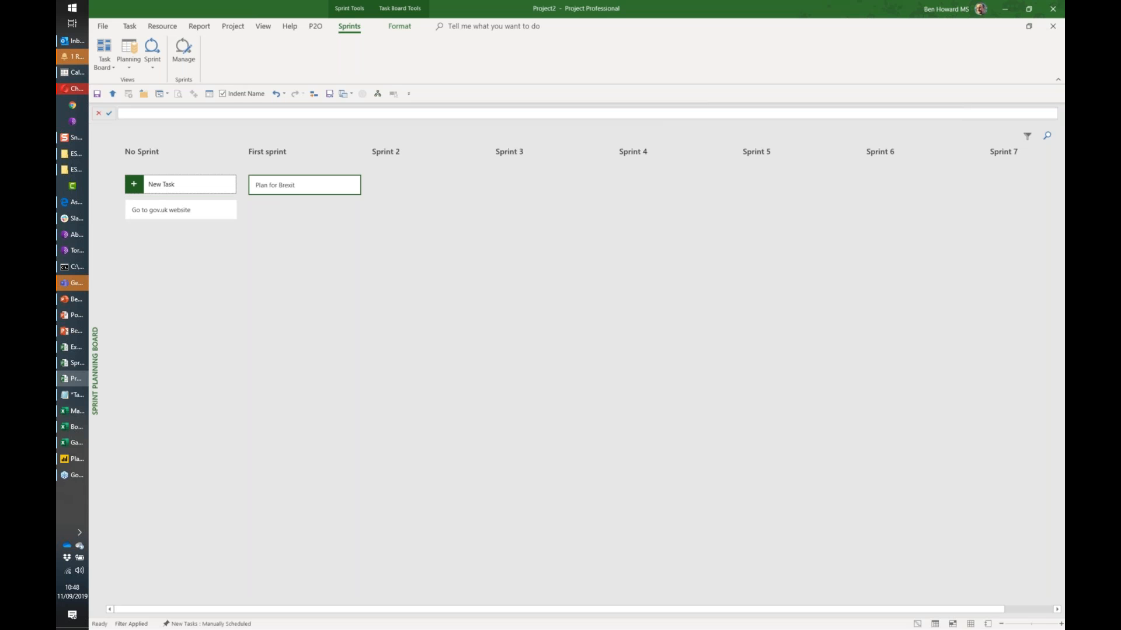
pyautogui.moveTo(217, 212); pyautogui.dragTo(319, 217)
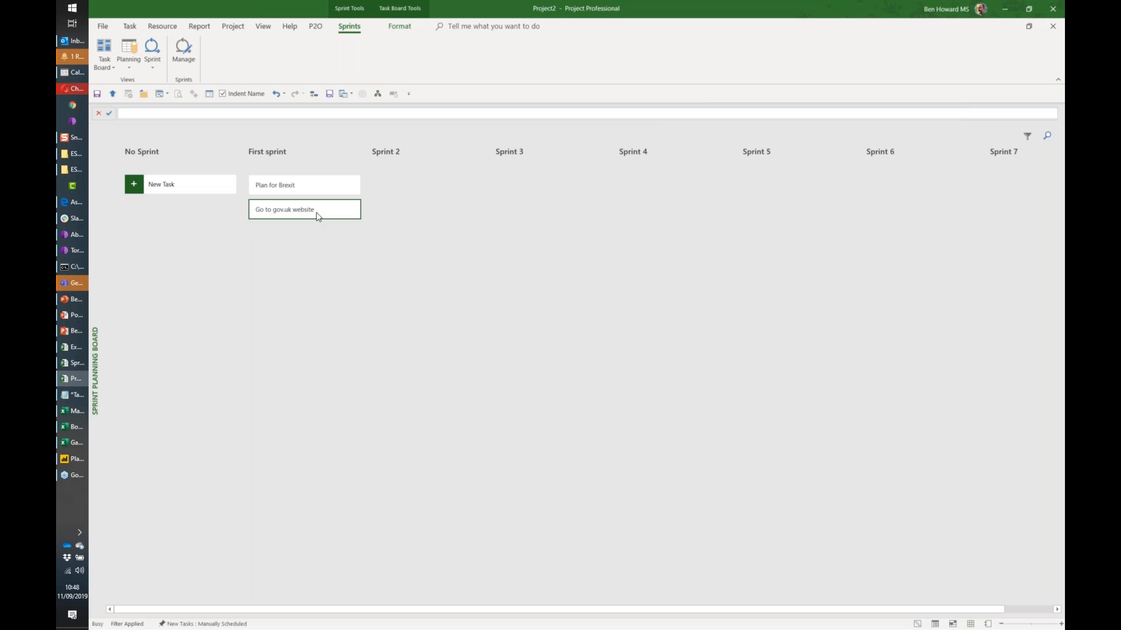
# Assign two people by first name as resources on the Go to gov.uk website task.
pyautogui.doubleClick(318, 217)
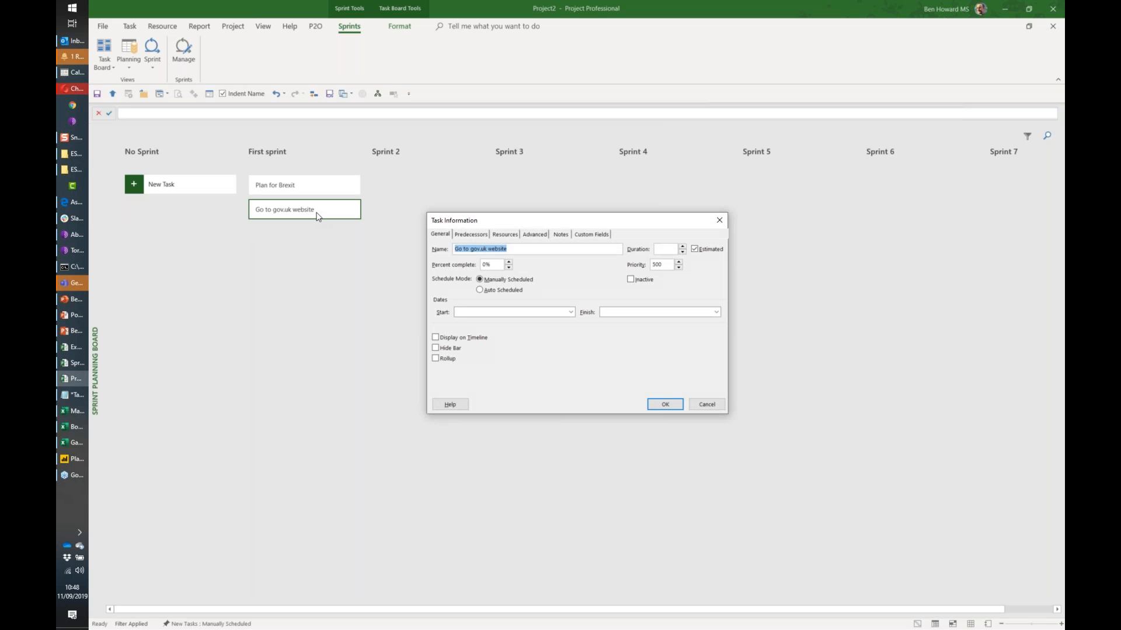
pyautogui.click(502, 234)
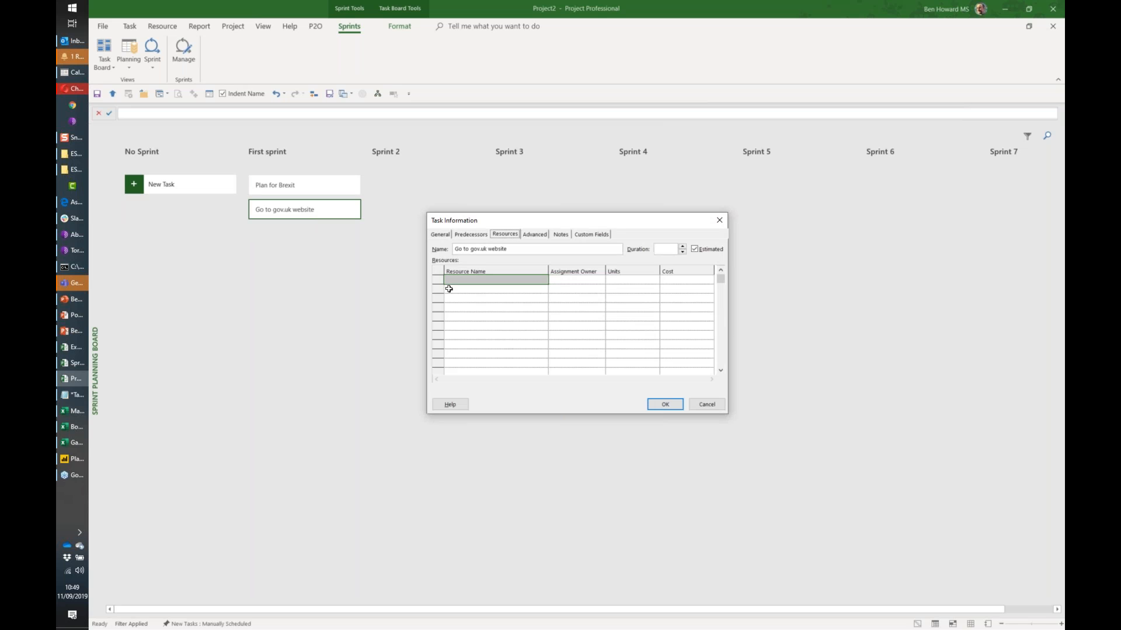
pyautogui.write('ben')
pyautogui.press('Return')
pyautogui.write('ph')
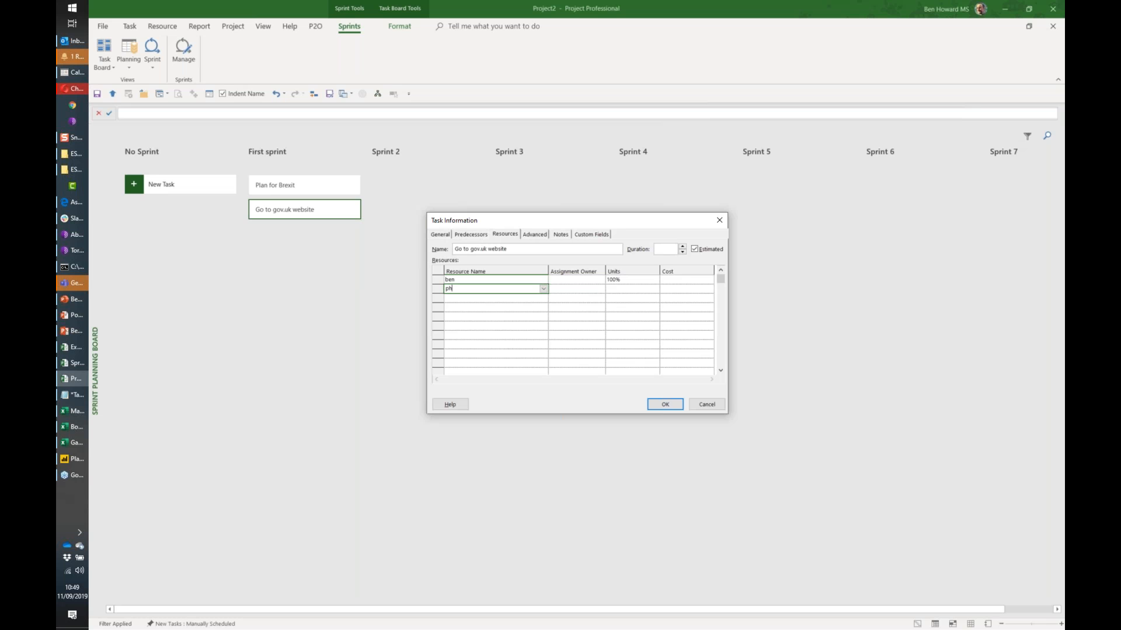
pyautogui.write('il')
pyautogui.press('Return')
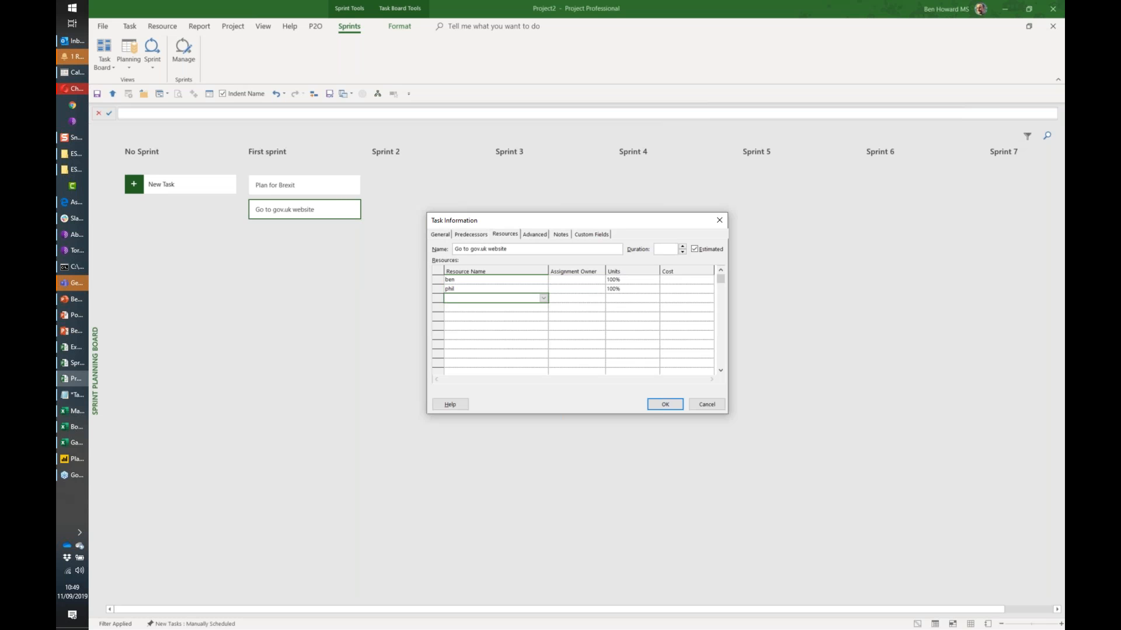
pyautogui.click(649, 407)
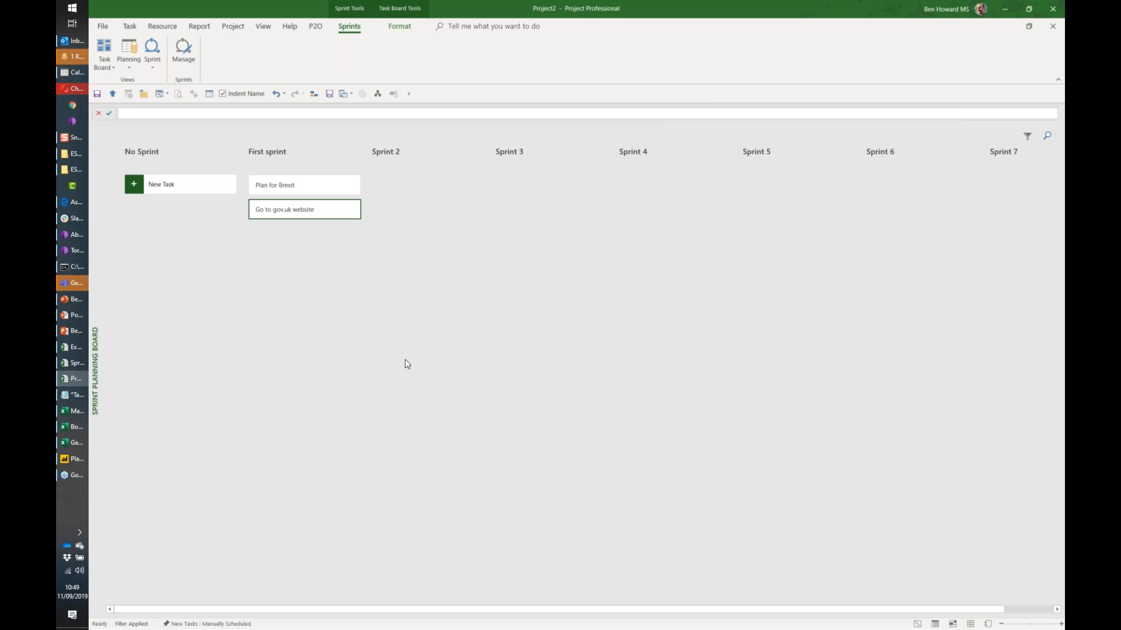
# Move Plan for Brexit into Sprint 2, and on the Task Board move Go to gov.uk website to Done.
pyautogui.moveTo(316, 179); pyautogui.dragTo(435, 193)
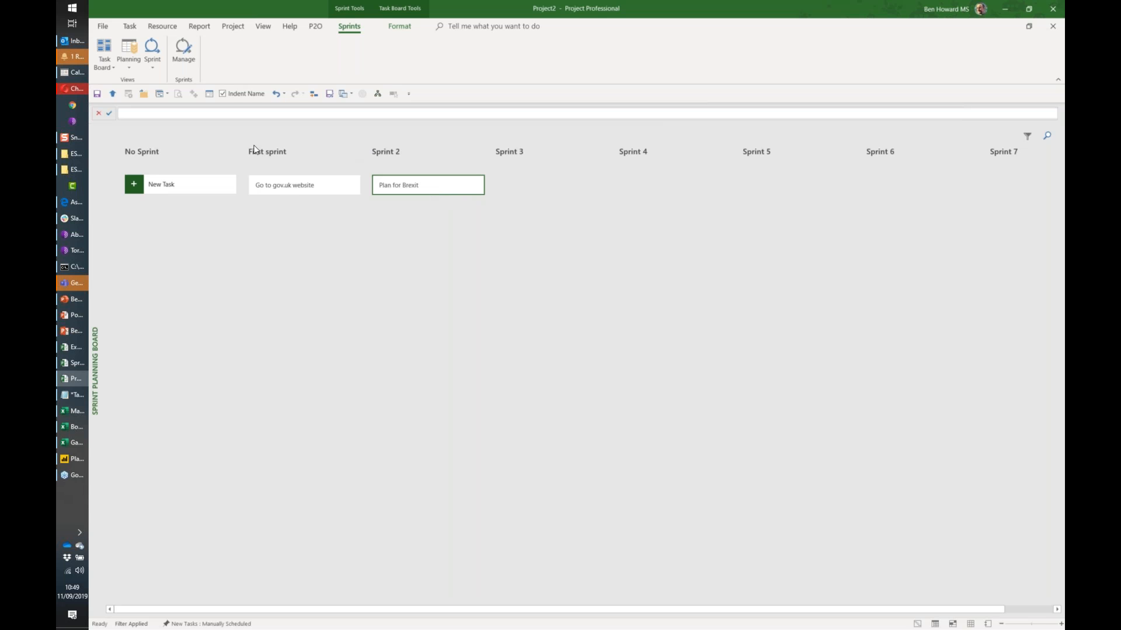
pyautogui.click(103, 50)
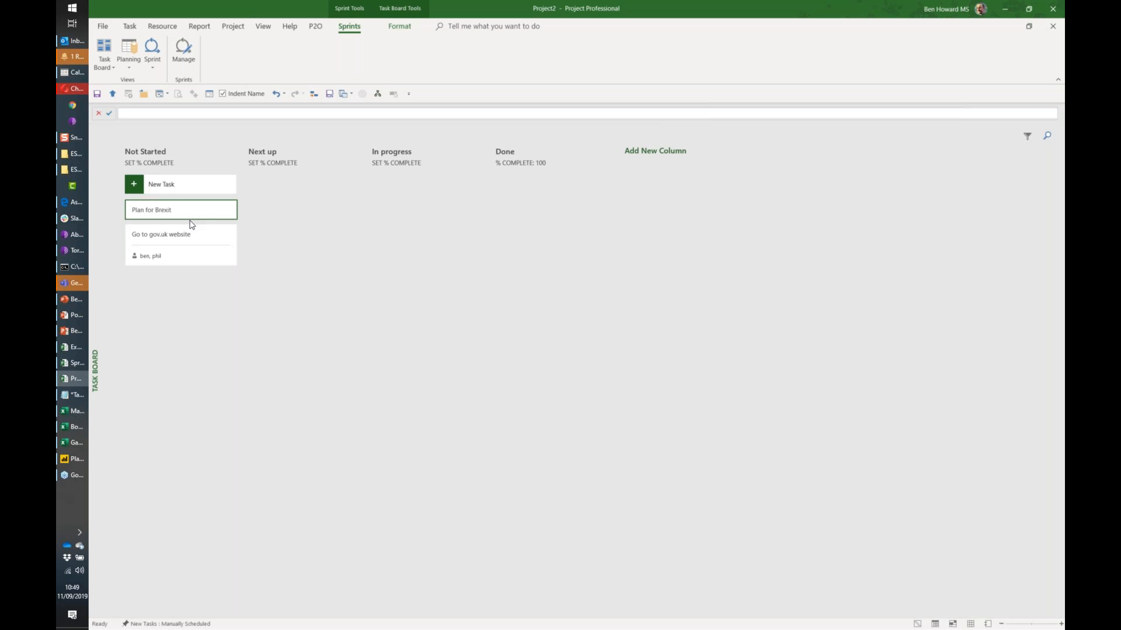
pyautogui.moveTo(193, 237); pyautogui.dragTo(532, 205)
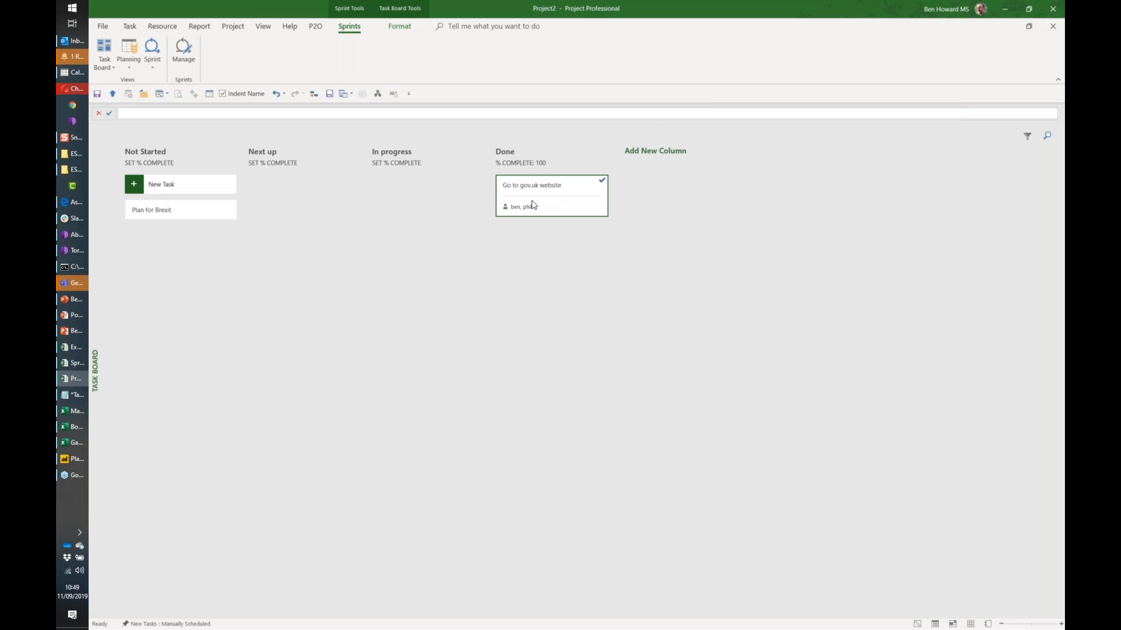
# Add a Testing column to the task board and move it in front of the Done column.
pyautogui.click(645, 153)
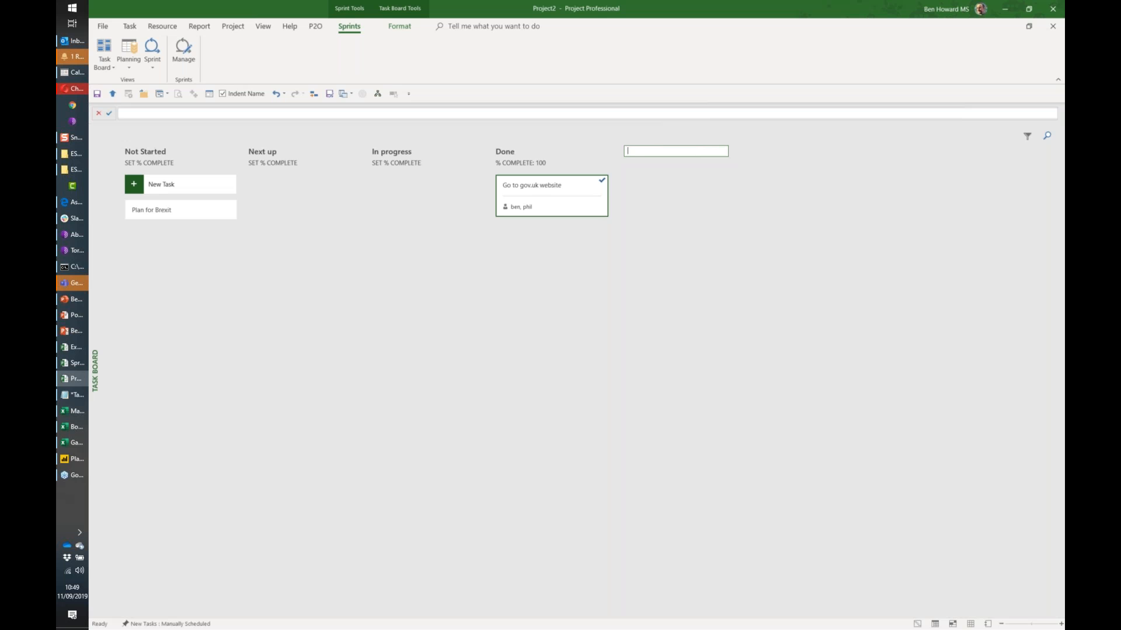
pyautogui.write('Testing')
pyautogui.press('Return')
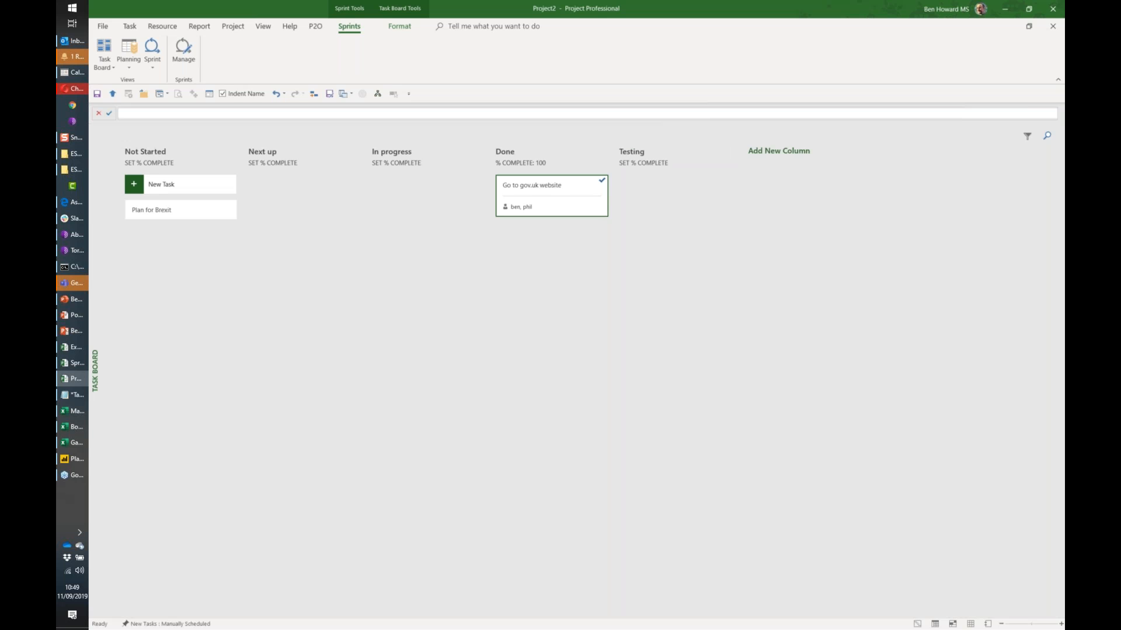
pyautogui.rightClick(638, 154)
pyautogui.click(665, 187)
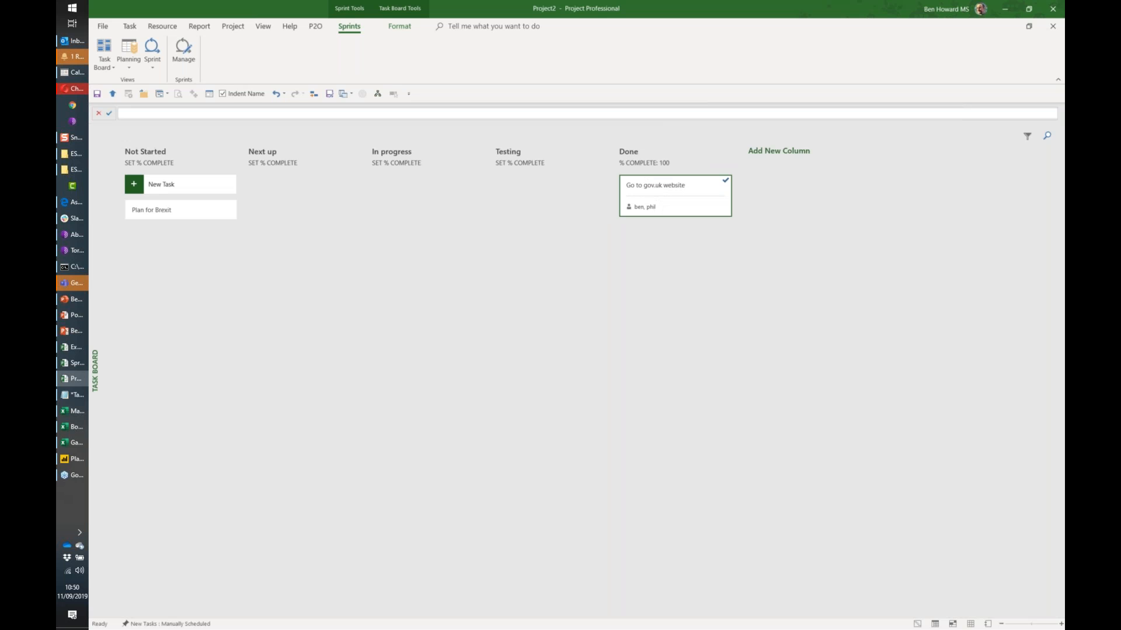
# Set the columns' % complete values to 90 for Testing, 50 for In progress and 10 for Next up.
pyautogui.click(532, 165)
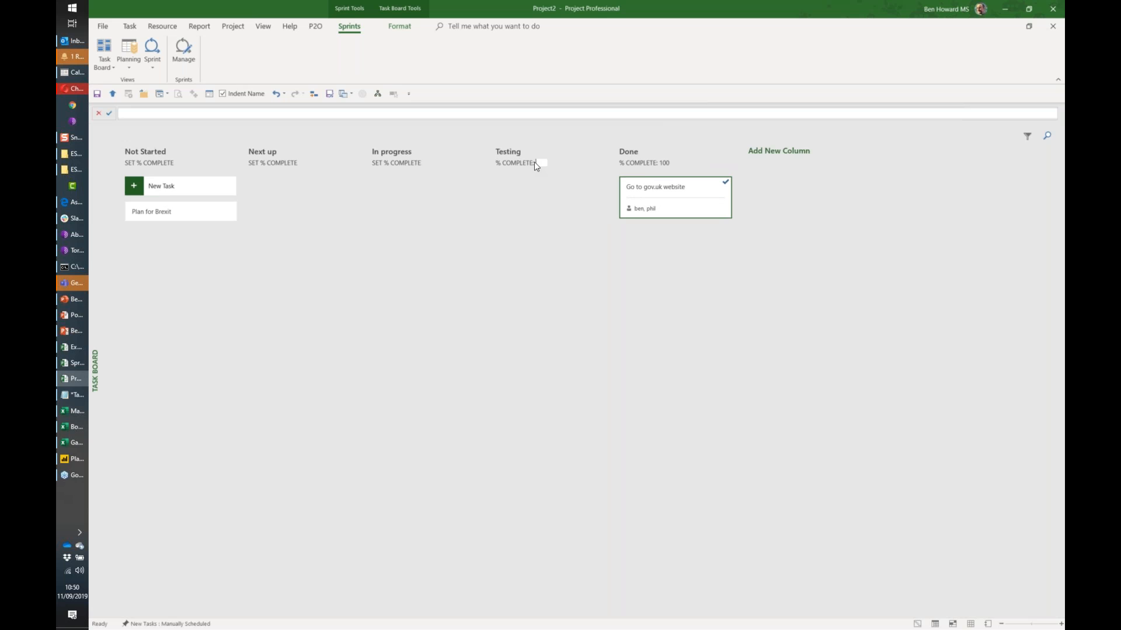
pyautogui.write('90')
pyautogui.press('Return')
pyautogui.click(395, 164)
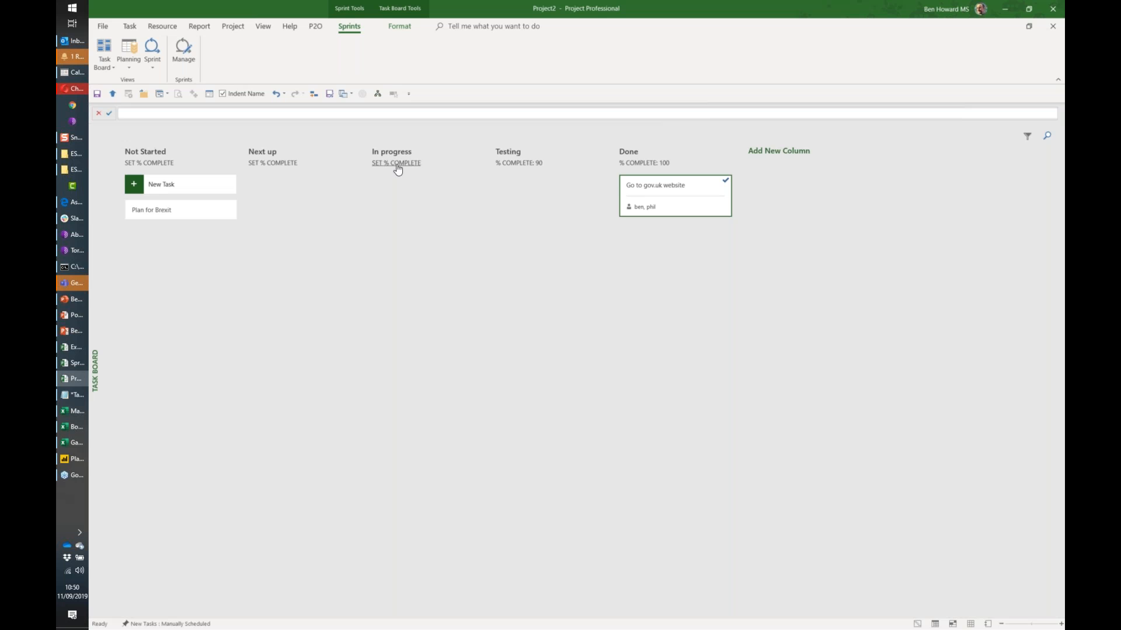
pyautogui.write('50')
pyautogui.press('Return')
pyautogui.click(289, 164)
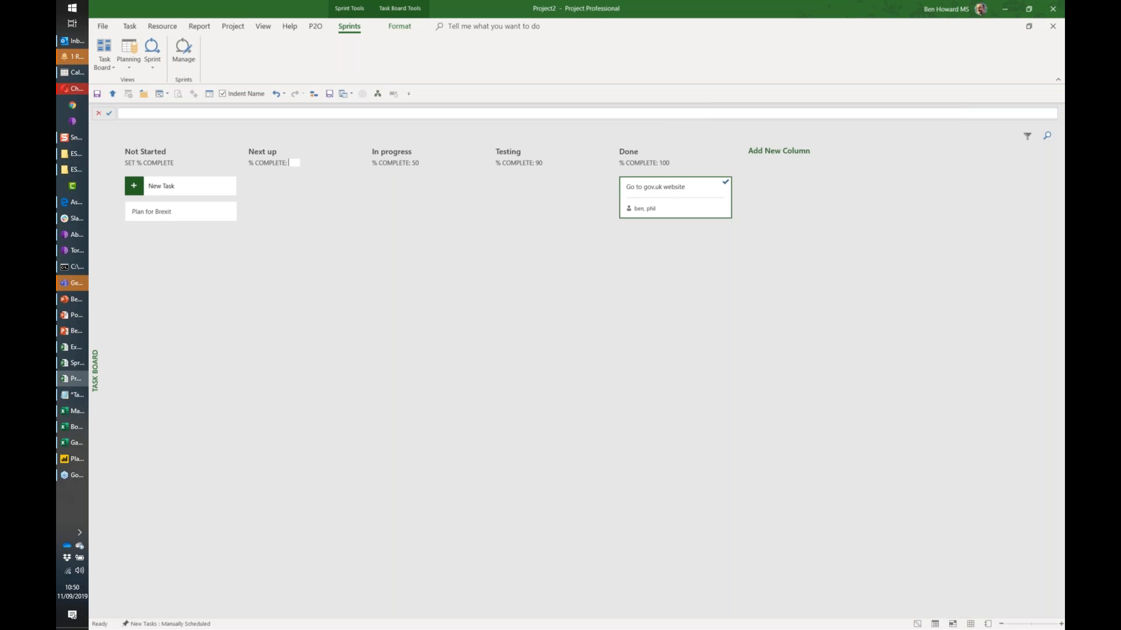
pyautogui.write('10')
pyautogui.press('Return')
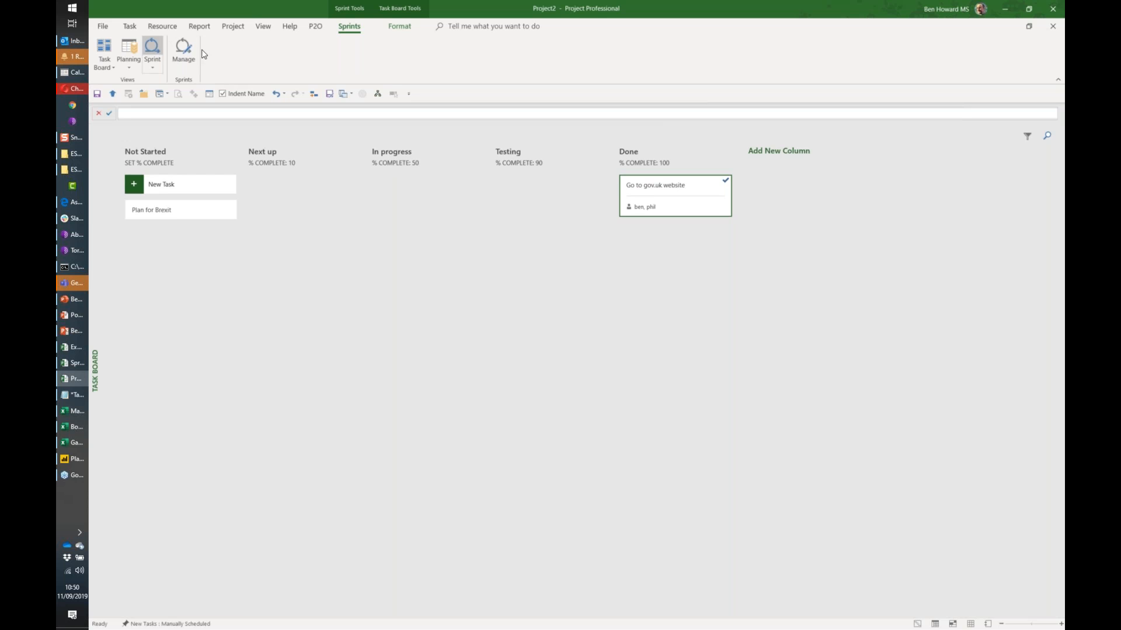
# Switch to the already open project file Sprints.mpp.
pyautogui.click(264, 28)
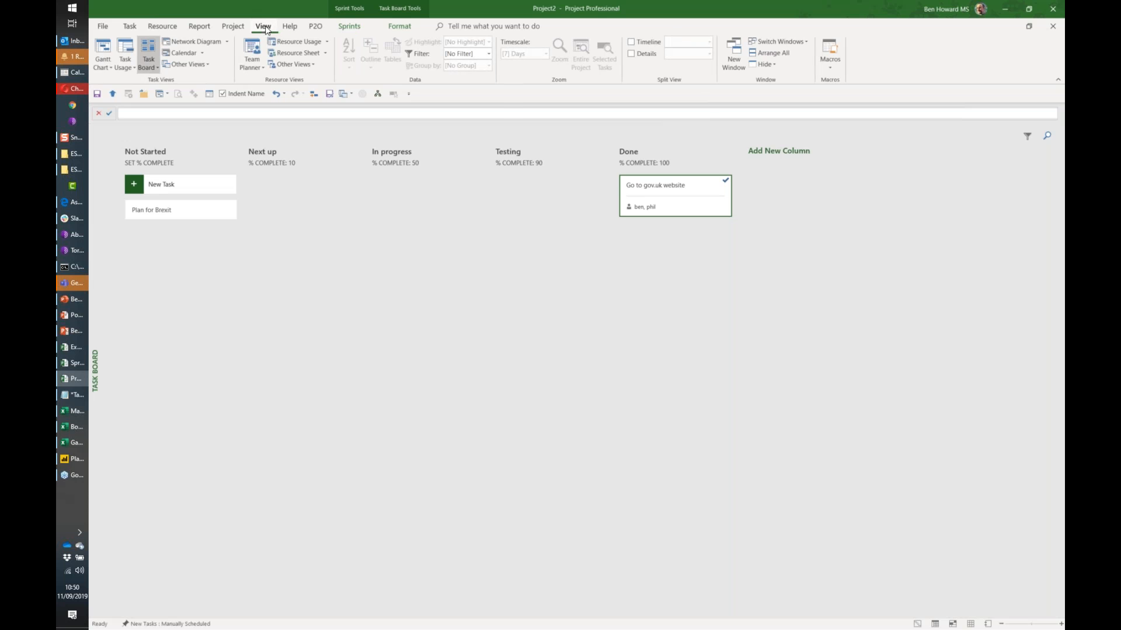
pyautogui.click(807, 42)
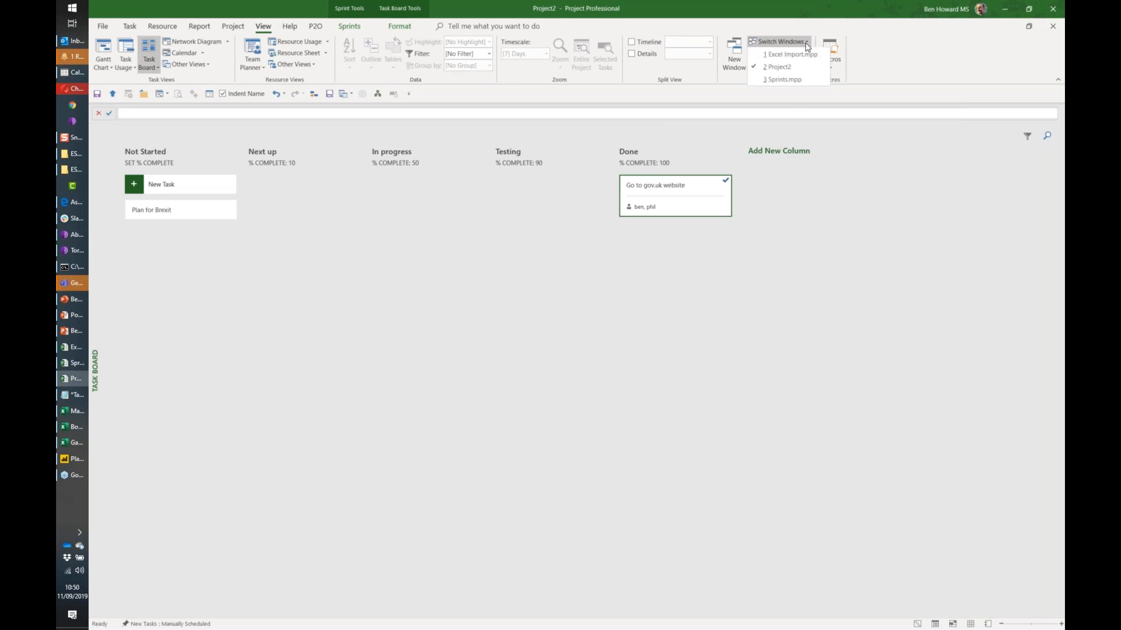
pyautogui.click(801, 80)
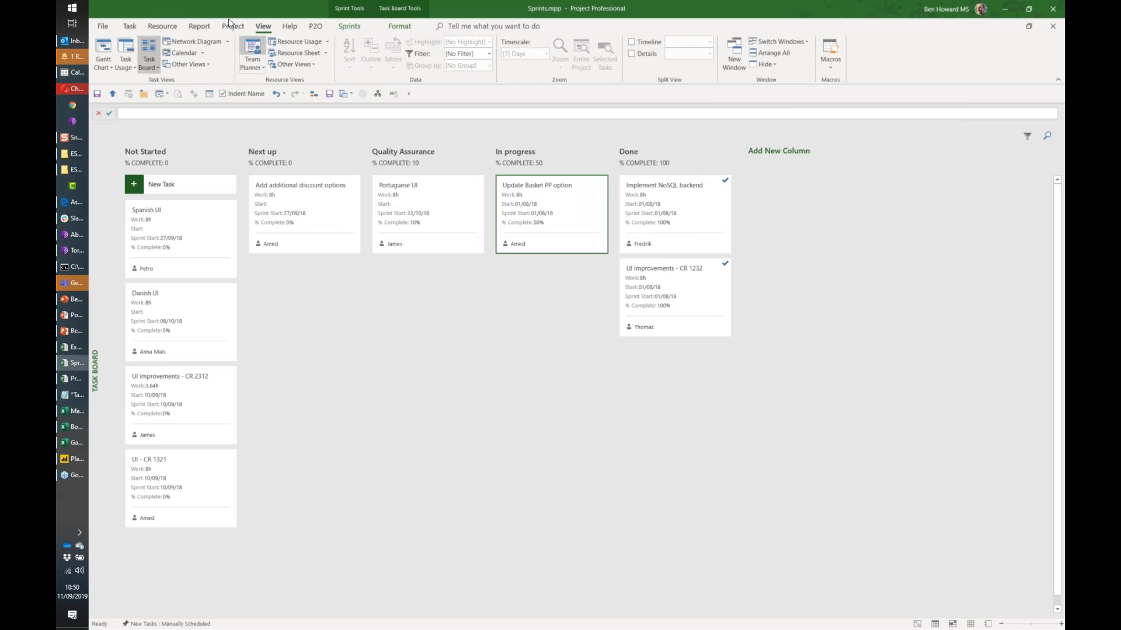
# Open the Boards - Task Status report and examine its charts down to the remaining tasks by resource.
pyautogui.click(214, 28)
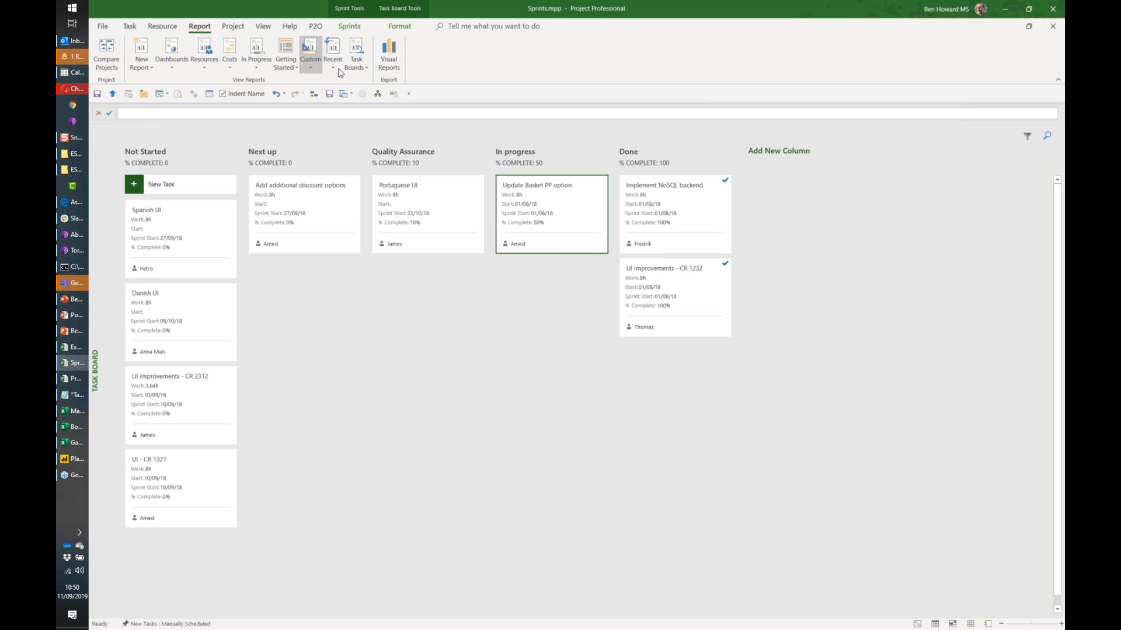
pyautogui.click(360, 67)
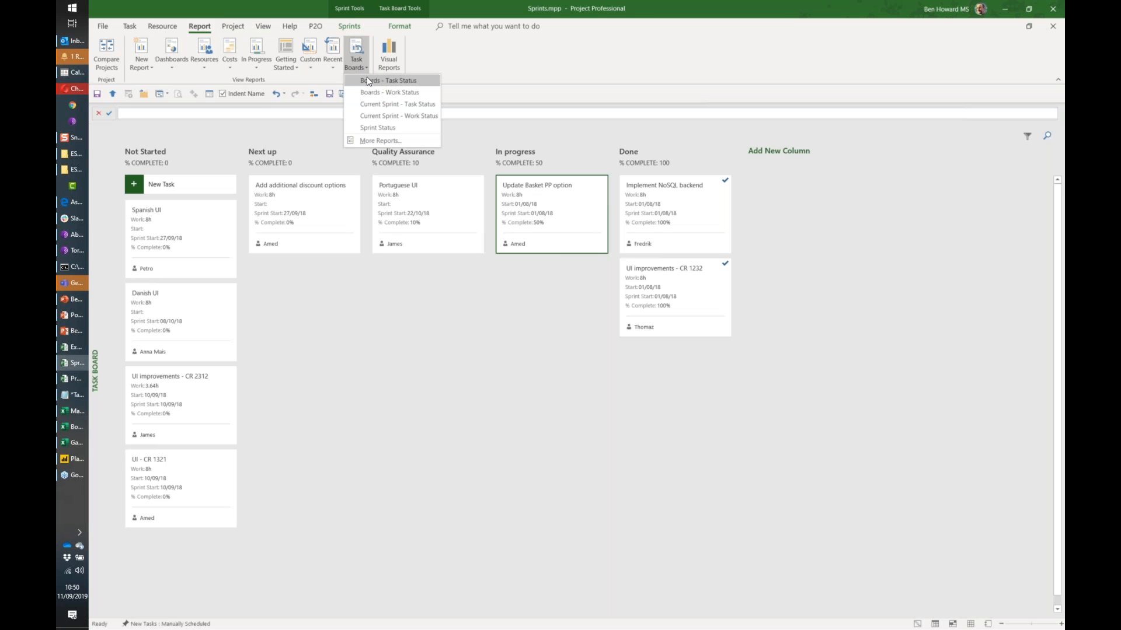
pyautogui.click(368, 83)
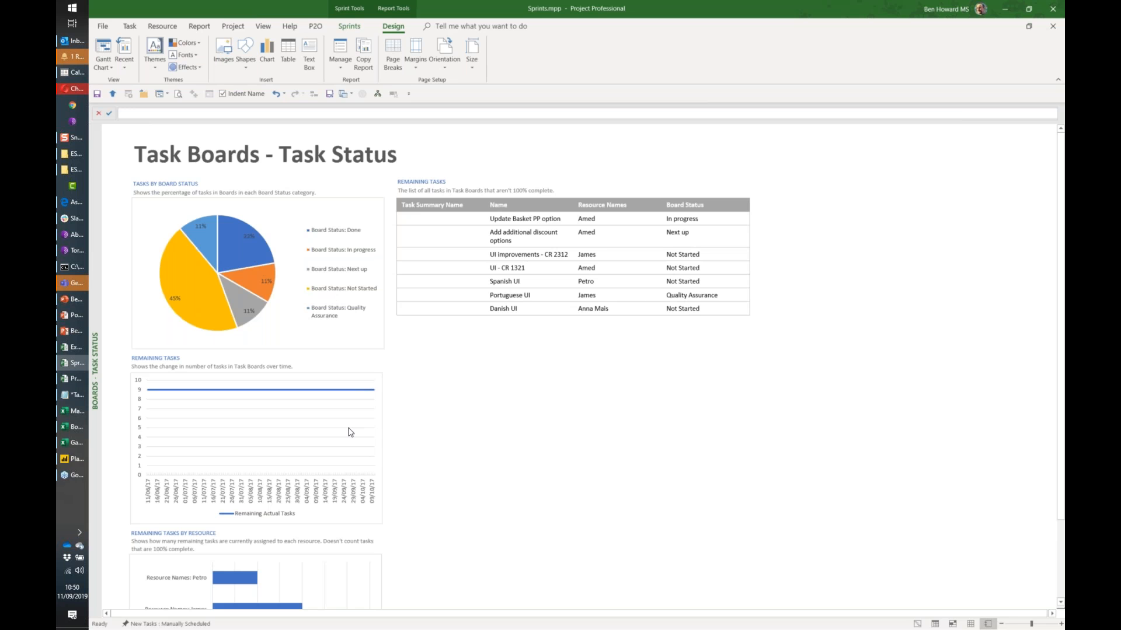
pyautogui.scroll(-3, 351, 432)
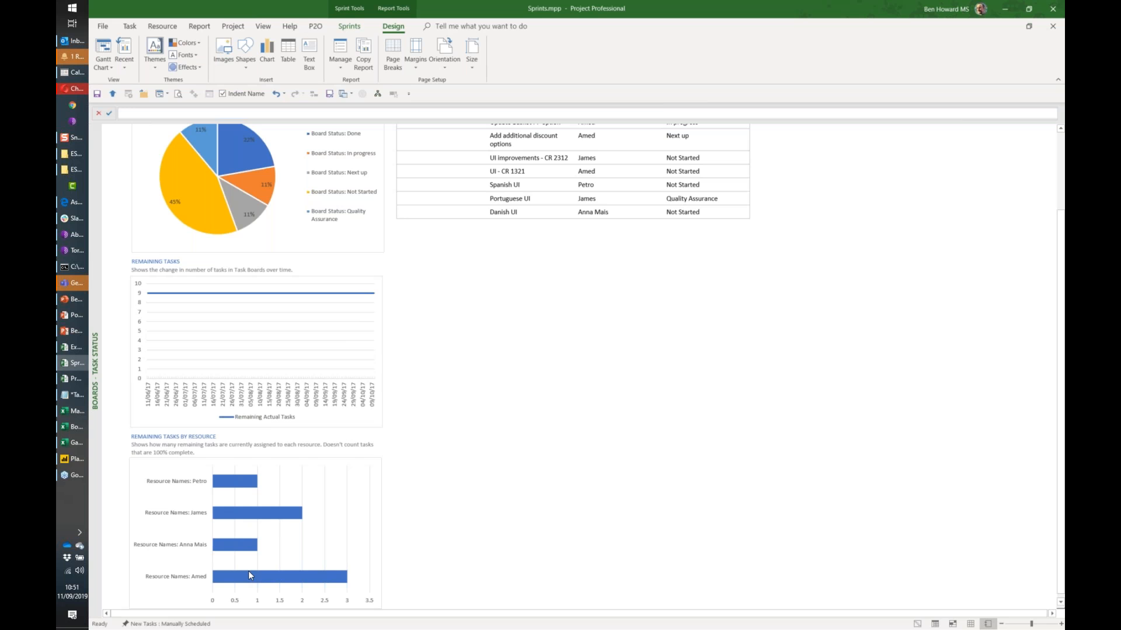
# Open the Sprint Status report and select the Tasks per Sprint chart.
pyautogui.click(200, 27)
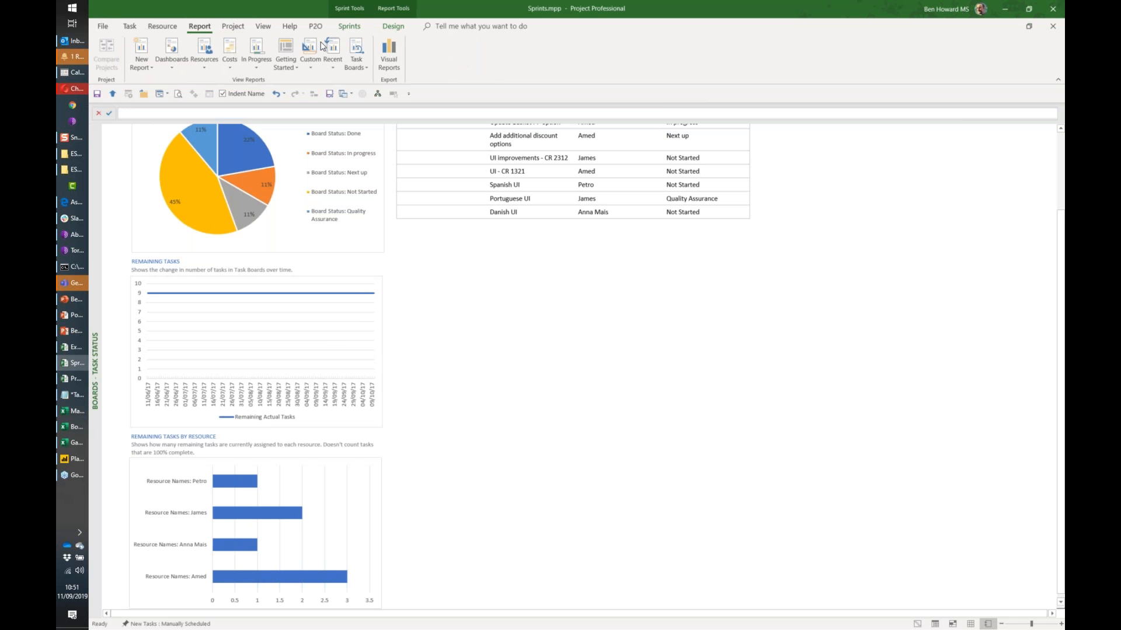
pyautogui.click(366, 69)
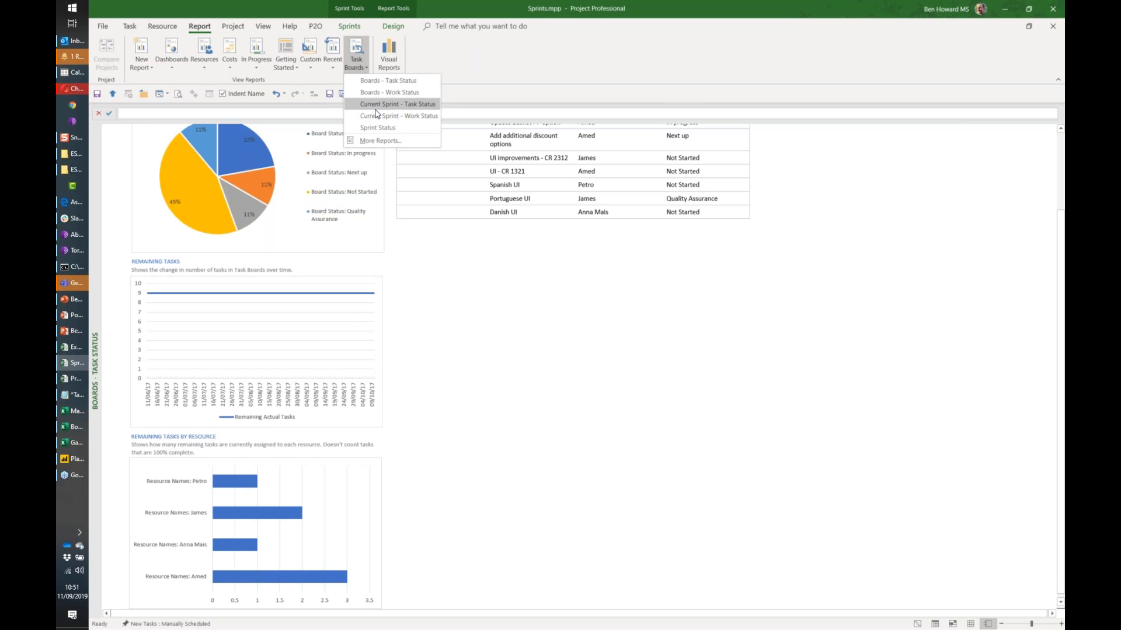
pyautogui.click(388, 126)
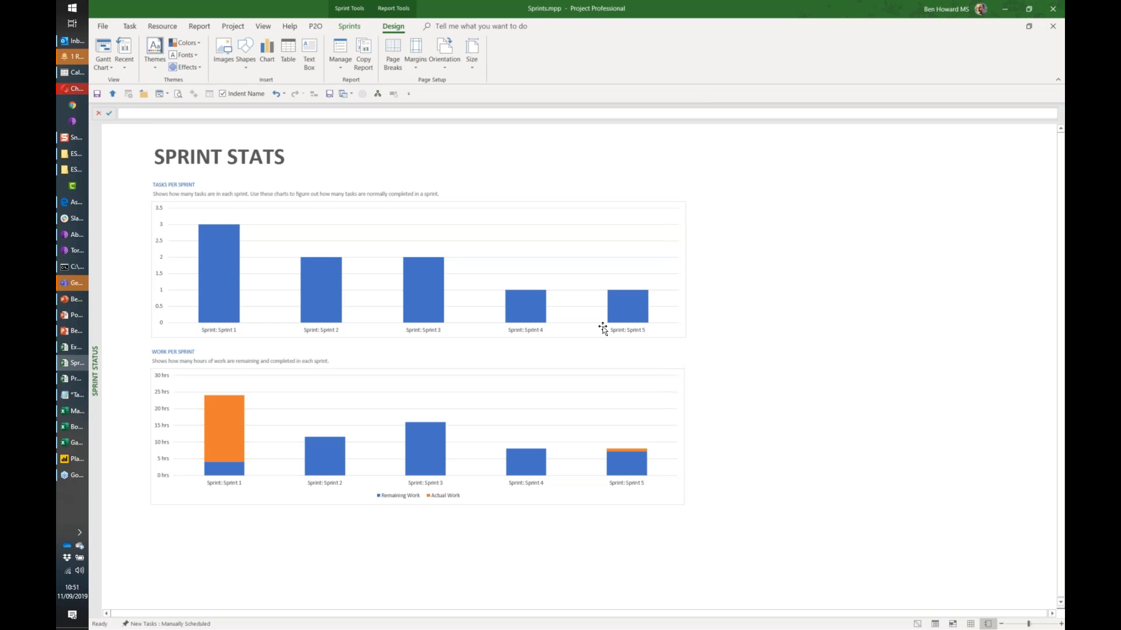
pyautogui.click(614, 289)
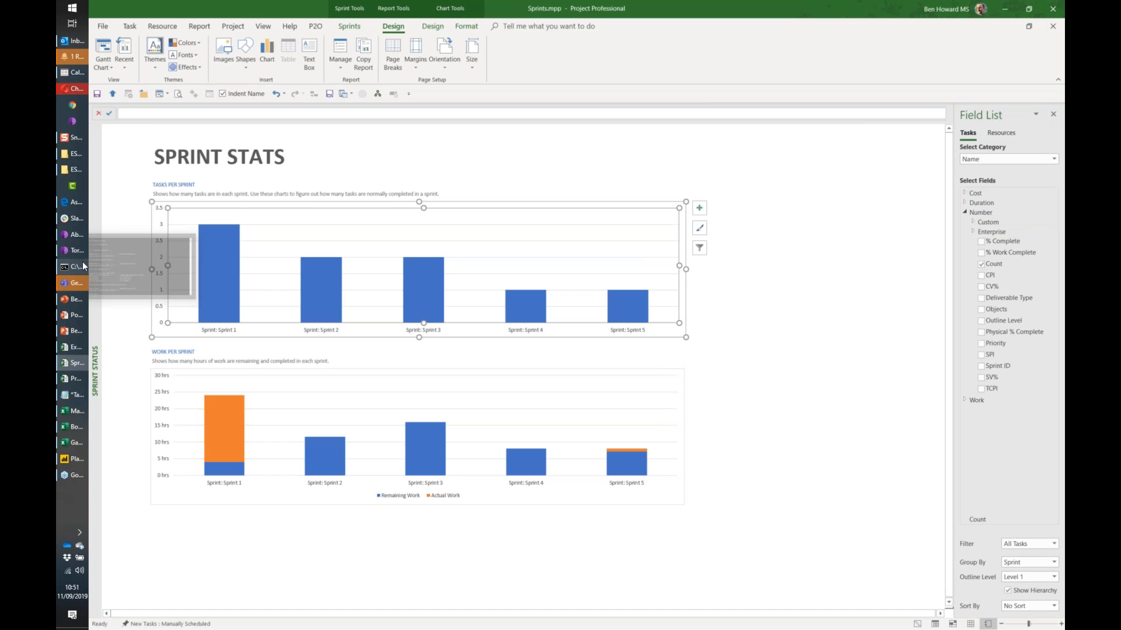
# Switch to the PowerPoint slide show and advance to the slide after the Project demo.
pyautogui.moveTo(80, 314)
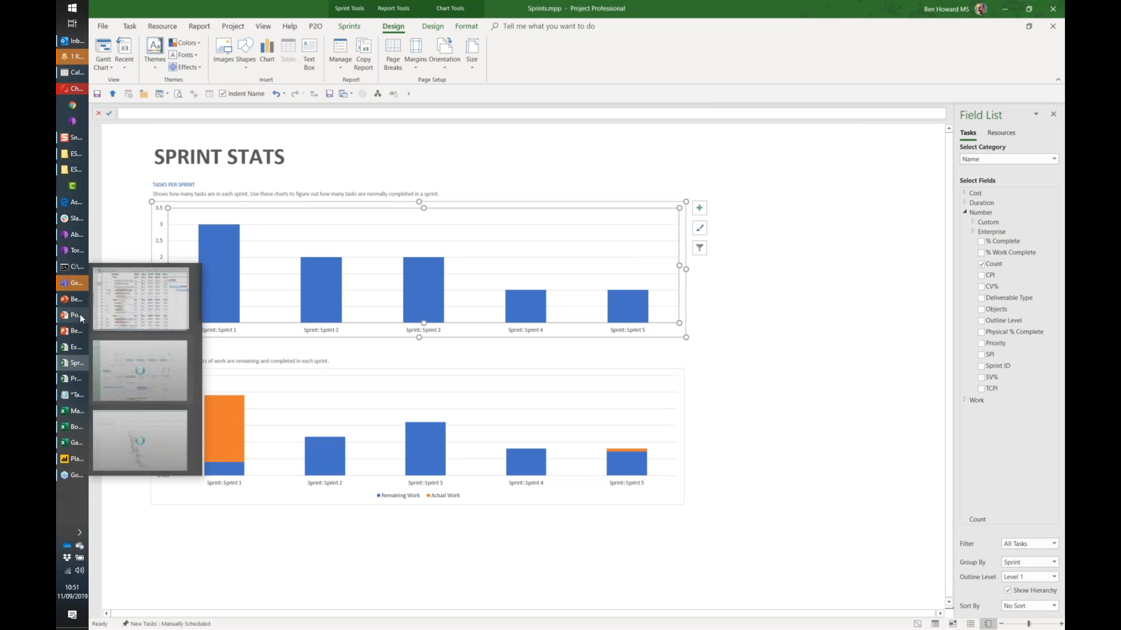
pyautogui.click(150, 341)
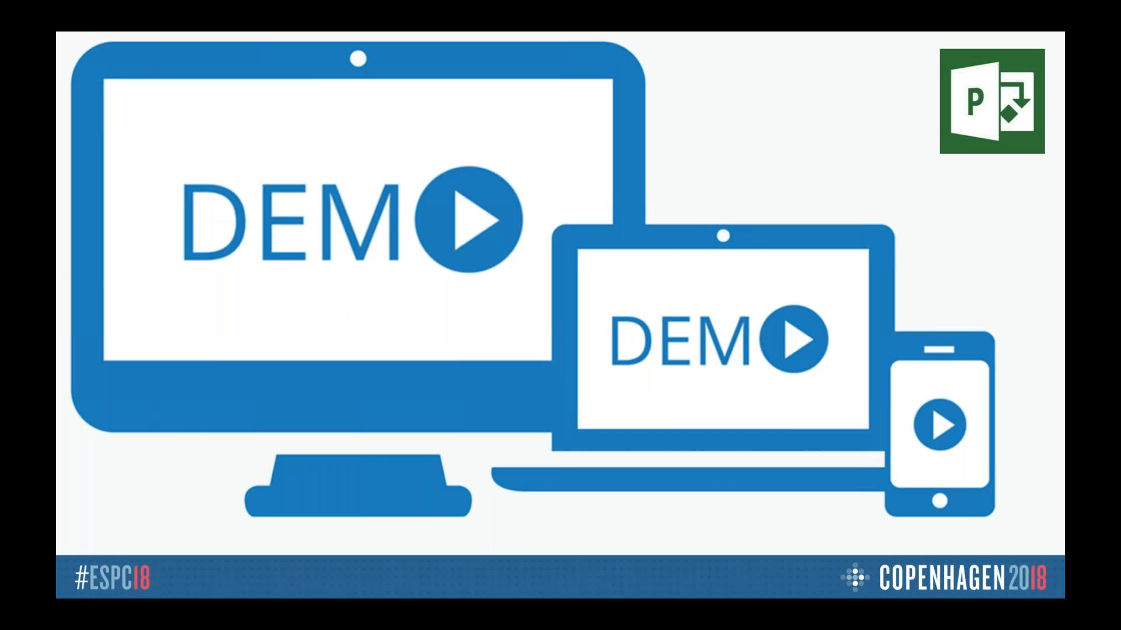
pyautogui.press('pagedown')
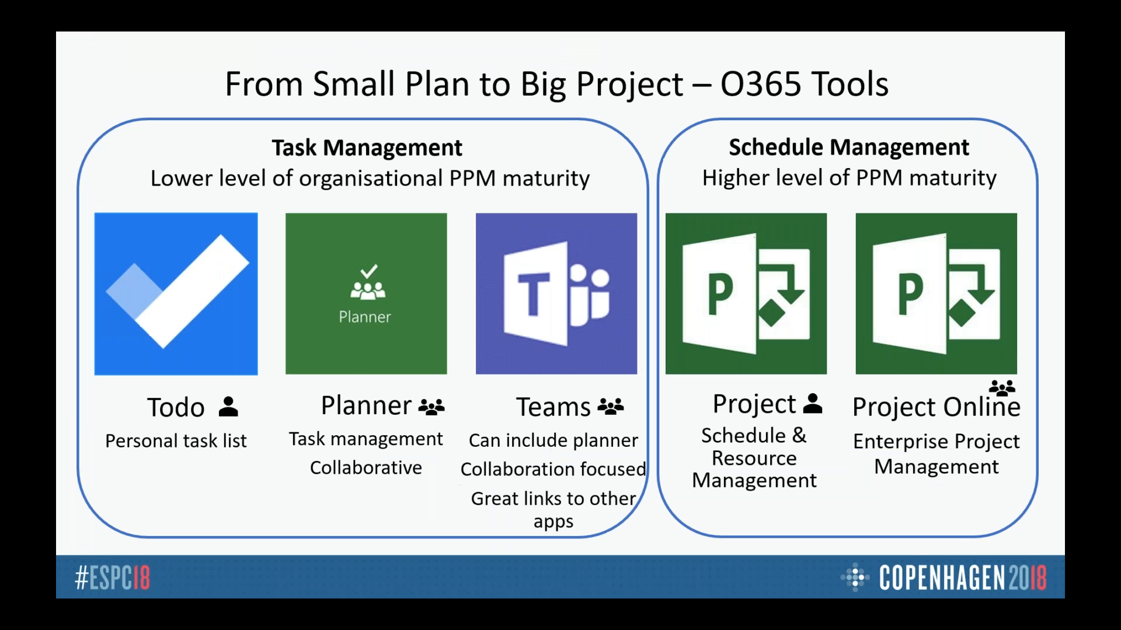